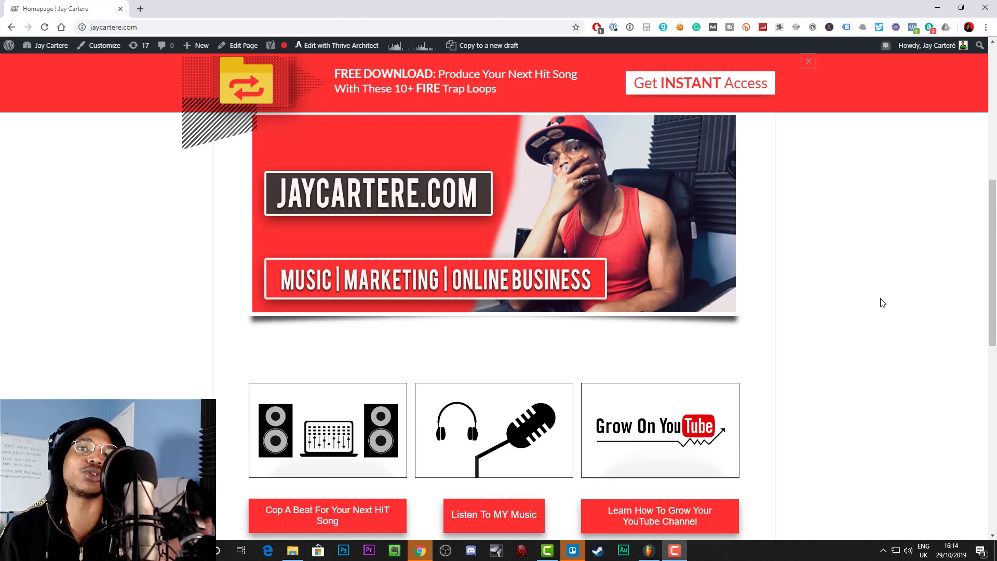
Step: Switch to FL Studio and look over the whole song arrangement in the playlist, from the first bar to the last clips
{"action": "left_click", "coordinate": [930, 10]}
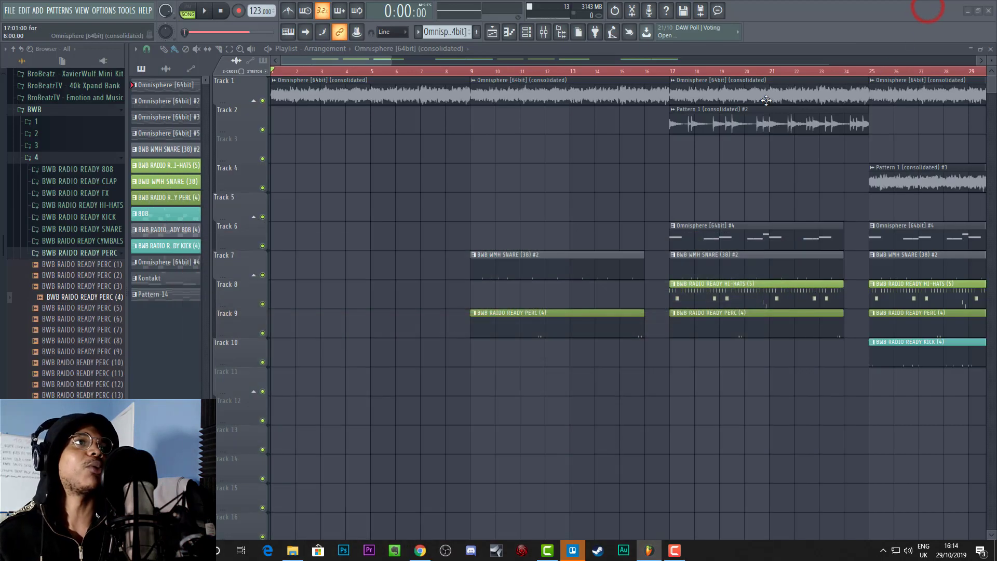
{"action": "left_click_drag", "start_coordinate": [392, 61], "coordinate": [916, 60]}
{"action": "scroll", "coordinate": [812, 297], "scroll_direction": "down", "scroll_amount": 2}
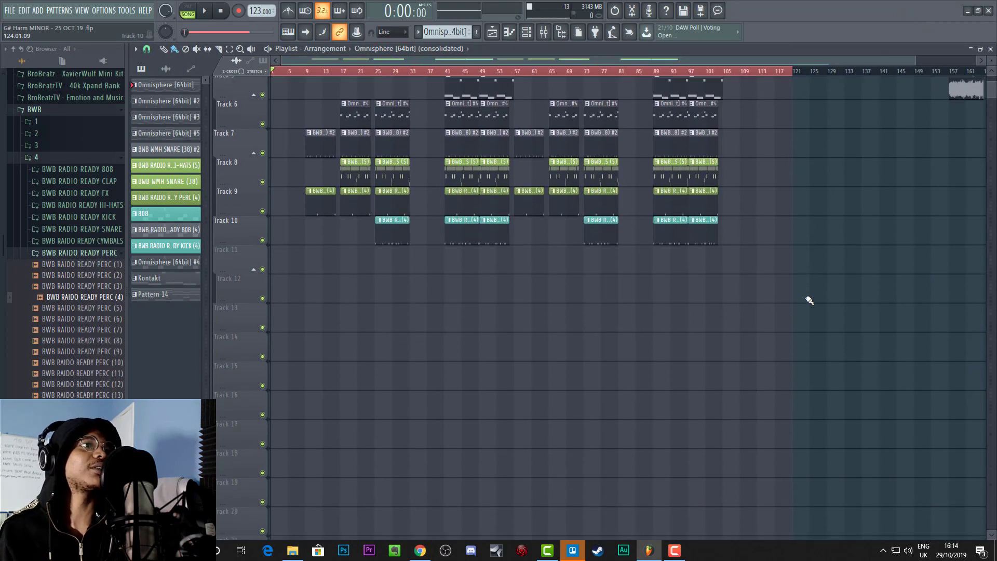
{"action": "scroll", "coordinate": [810, 299], "scroll_direction": "up", "scroll_amount": 2}
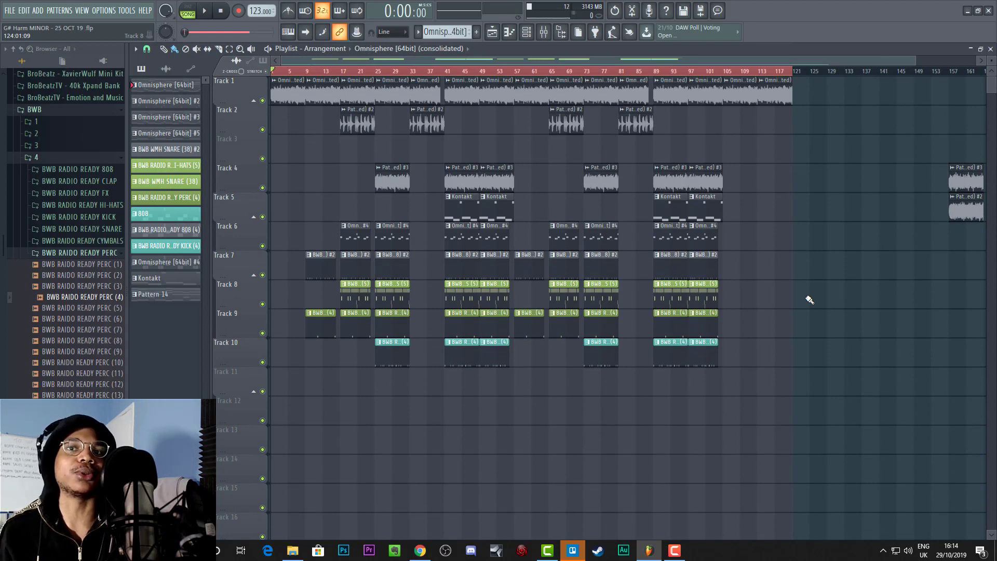
{"action": "left_click", "coordinate": [453, 35]}
{"action": "scroll", "coordinate": [453, 34], "scroll_direction": "down", "scroll_amount": 3}
{"action": "scroll", "coordinate": [452, 34], "scroll_direction": "up", "scroll_amount": 3}
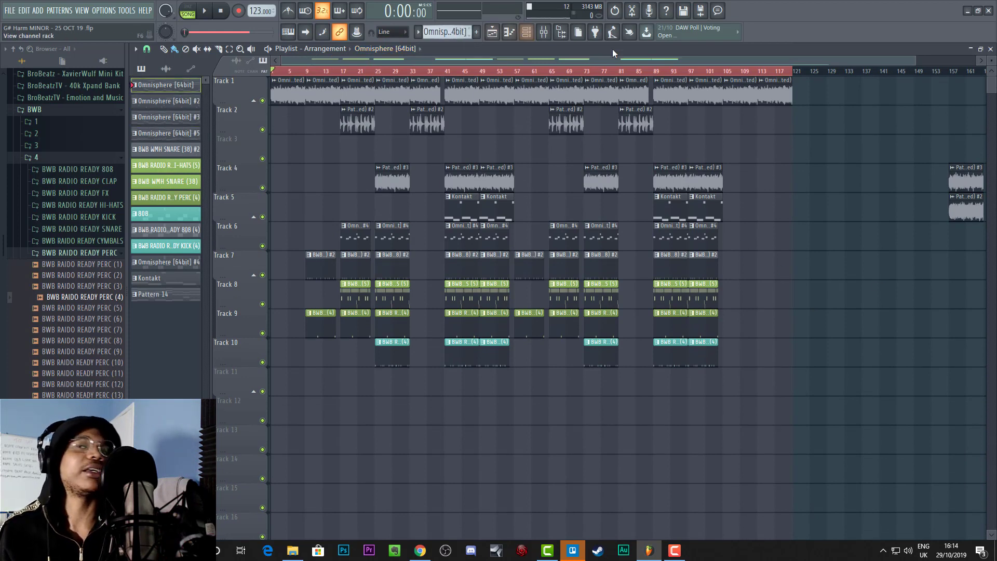
Step: Show the channel rack and place it over the lower part of the playlist
{"action": "key", "text": "F6"}
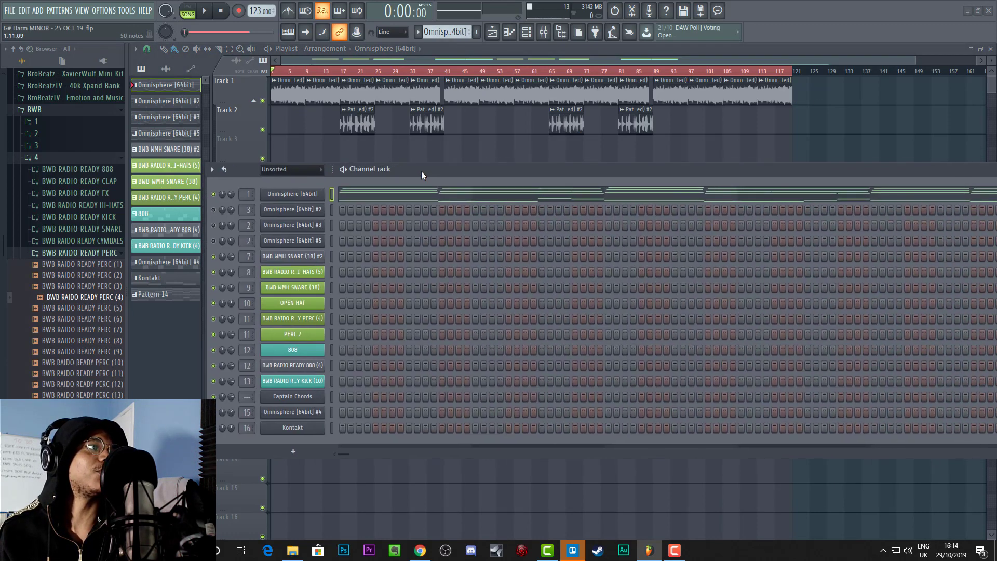
{"action": "left_click_drag", "start_coordinate": [421, 170], "coordinate": [628, 275]}
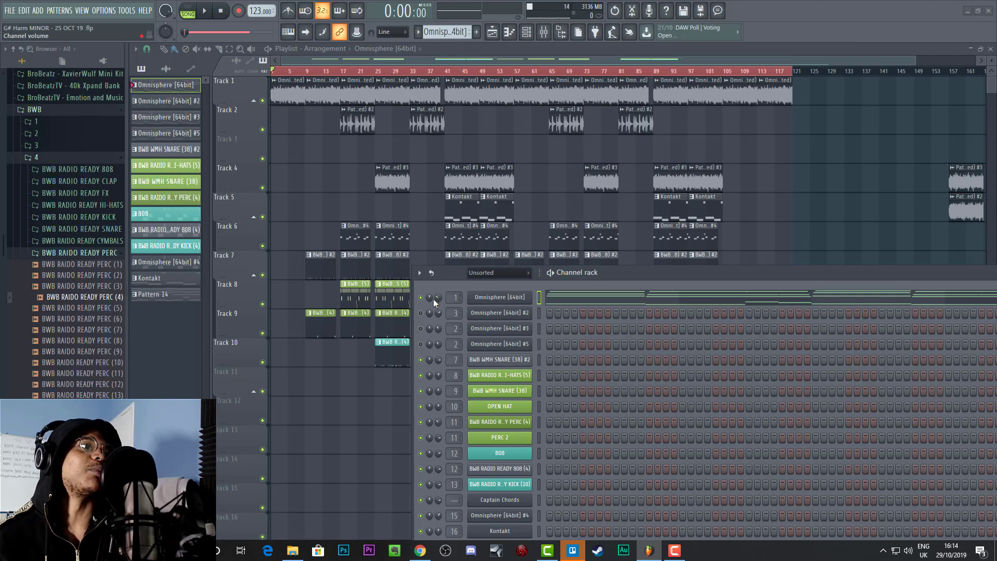
{"action": "left_click_drag", "start_coordinate": [600, 273], "coordinate": [531, 225]}
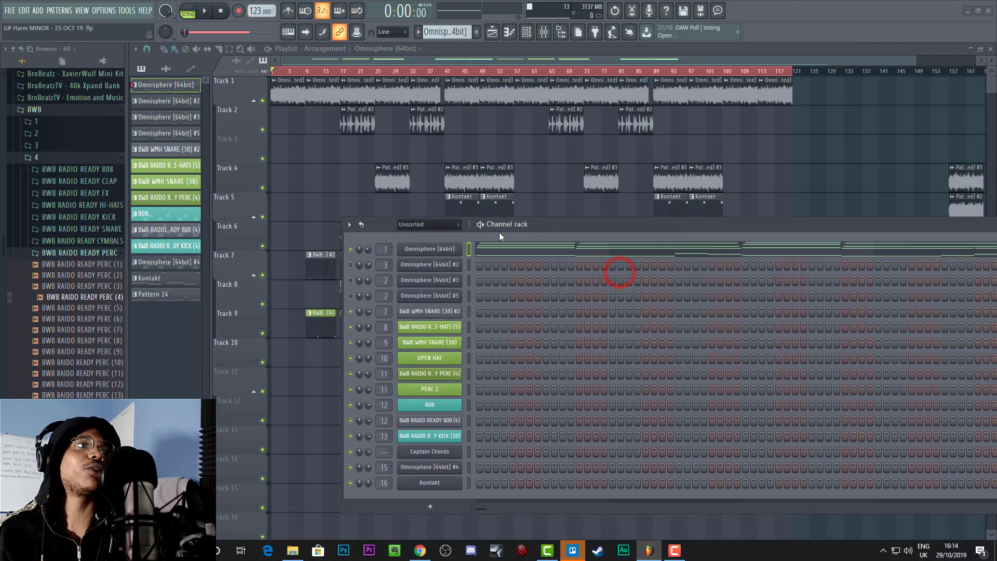
Step: Open the first Omnisphere channel's piano roll and move the channel rack aside to examine the full eight-bar pattern
{"action": "right_click", "coordinate": [441, 250]}
{"action": "left_click", "coordinate": [552, 225]}
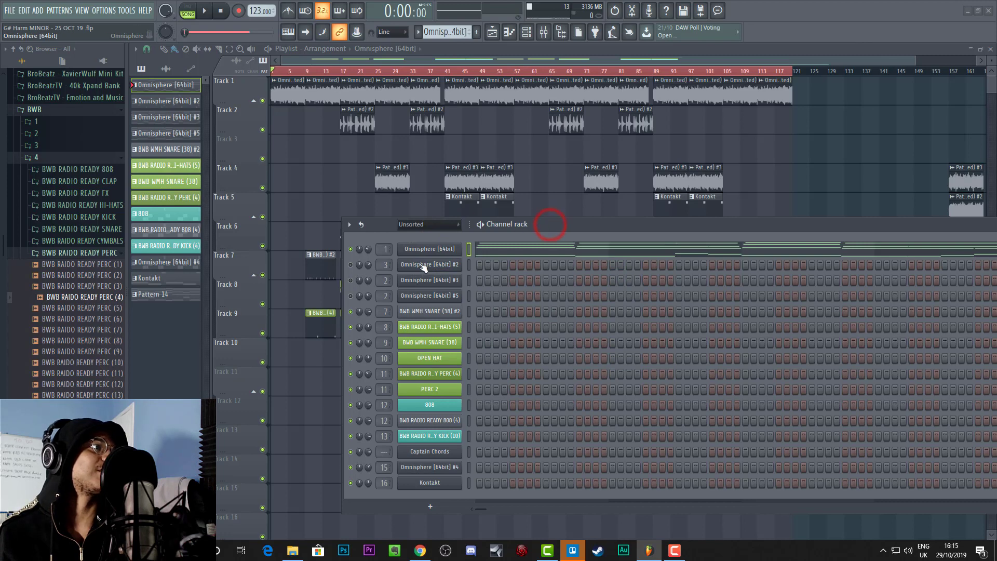
{"action": "left_click_drag", "start_coordinate": [549, 222], "coordinate": [532, 213]}
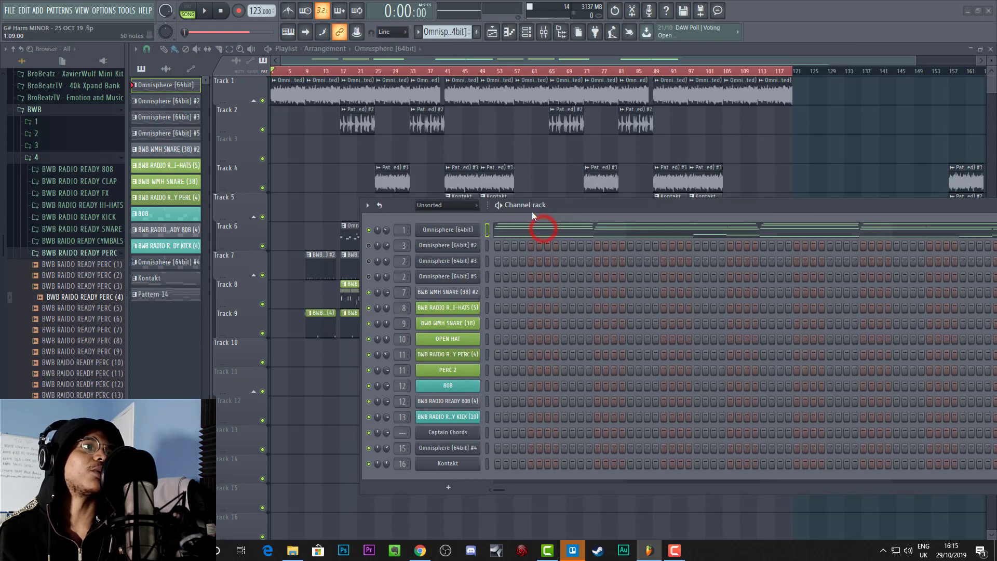
{"action": "right_click", "coordinate": [462, 235]}
{"action": "left_click", "coordinate": [509, 229]}
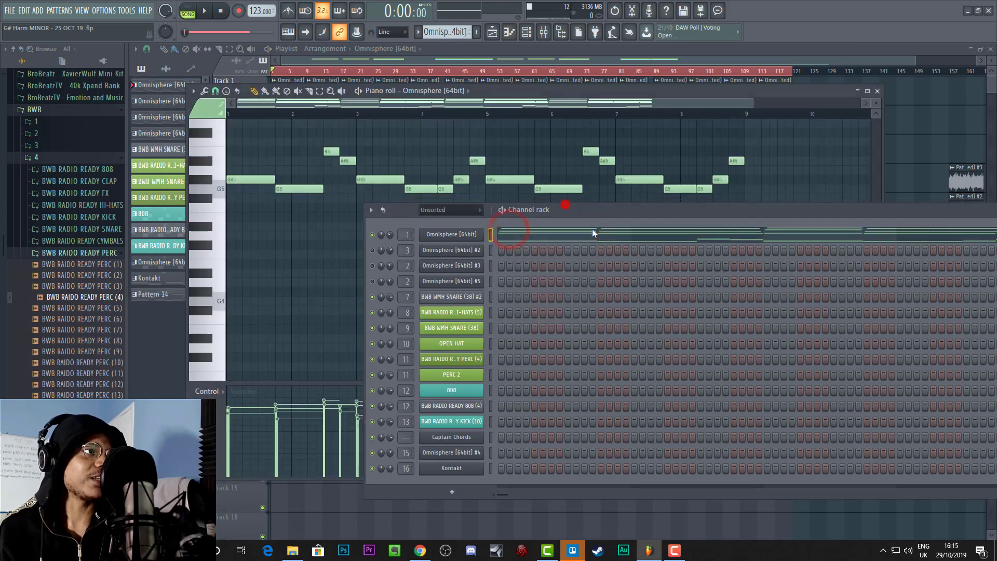
{"action": "left_click_drag", "start_coordinate": [565, 207], "coordinate": [728, 318]}
{"action": "scroll", "coordinate": [486, 208], "scroll_direction": "up", "scroll_amount": 5}
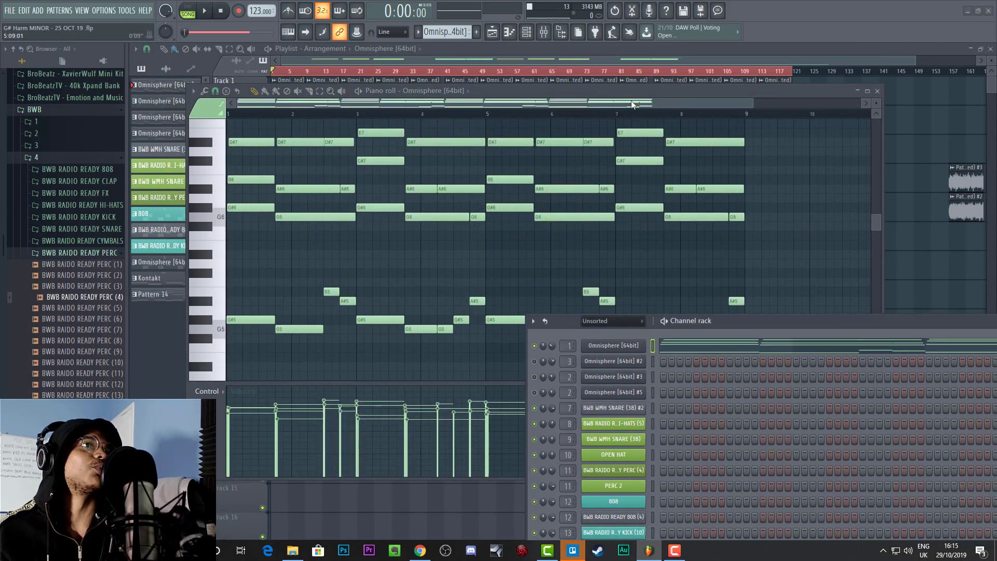
{"action": "left_click", "coordinate": [750, 105]}
{"action": "scroll", "coordinate": [751, 106], "scroll_direction": "down", "scroll_amount": 2}
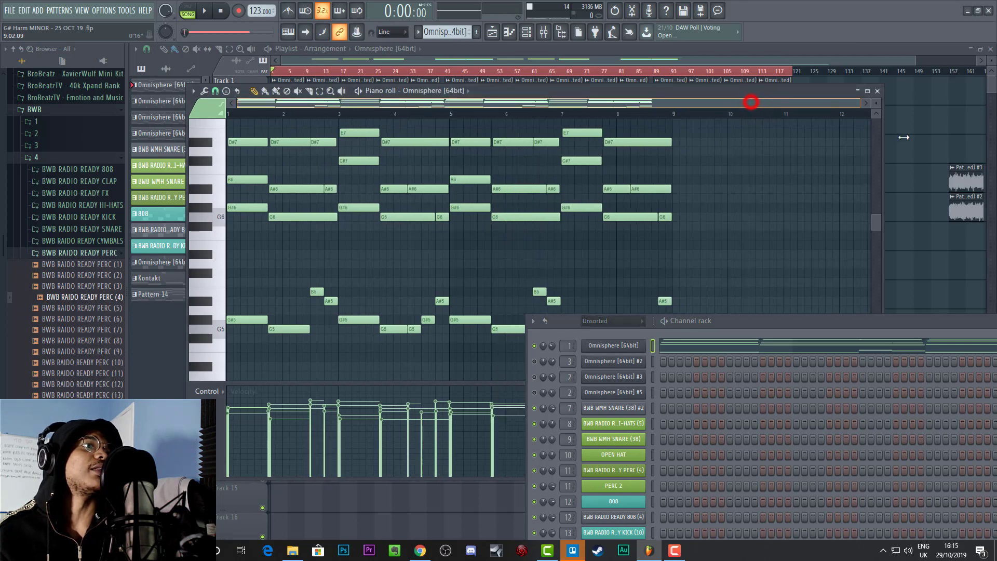
{"action": "scroll", "coordinate": [571, 262], "scroll_direction": "up", "scroll_amount": 3}
{"action": "scroll", "coordinate": [545, 214], "scroll_direction": "down", "scroll_amount": 3}
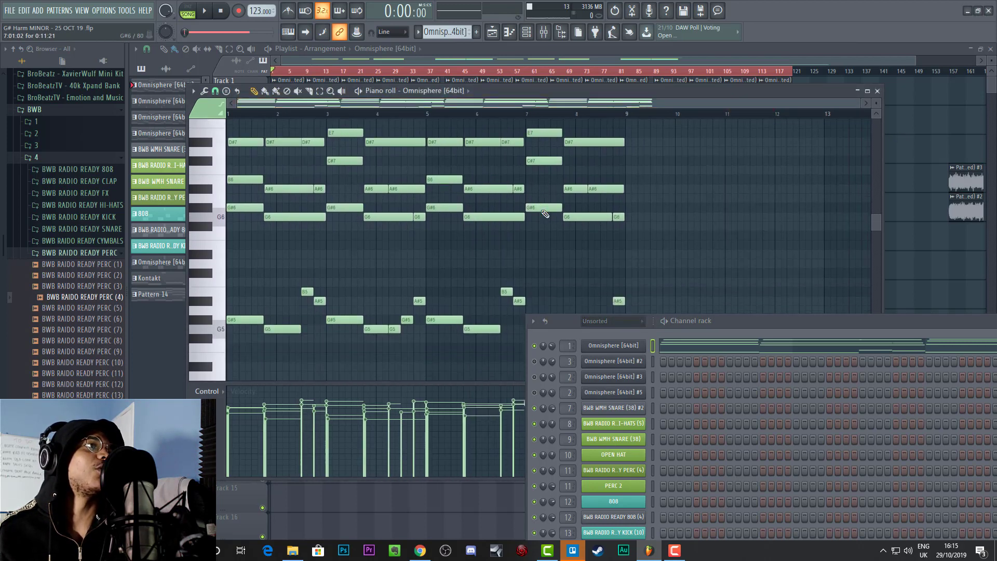
Step: Try transposing all notes in the Omnisphere pattern down one octave, play the result, and undo the transposition
{"action": "right_click", "coordinate": [596, 251]}
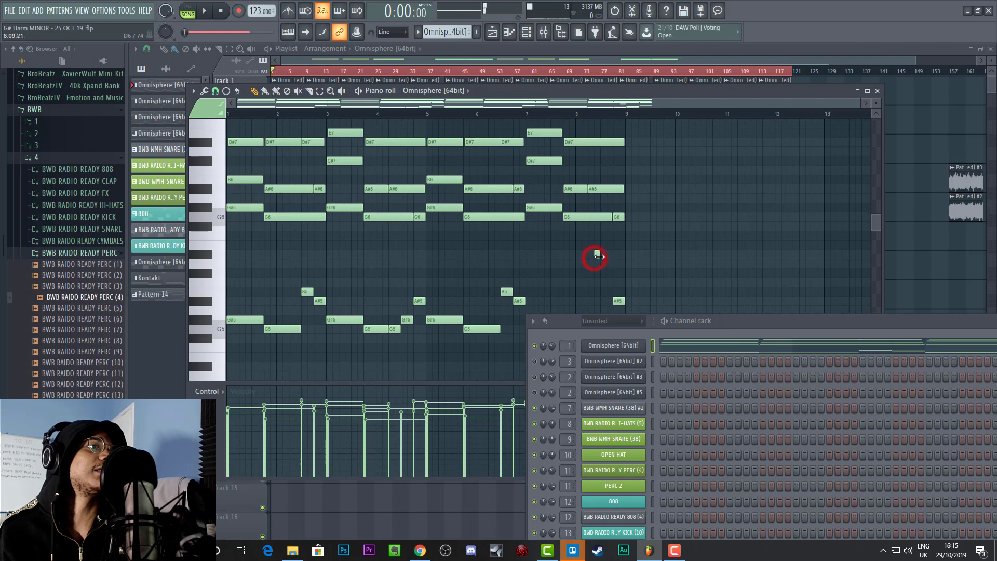
{"action": "key", "text": "ctrl+a"}
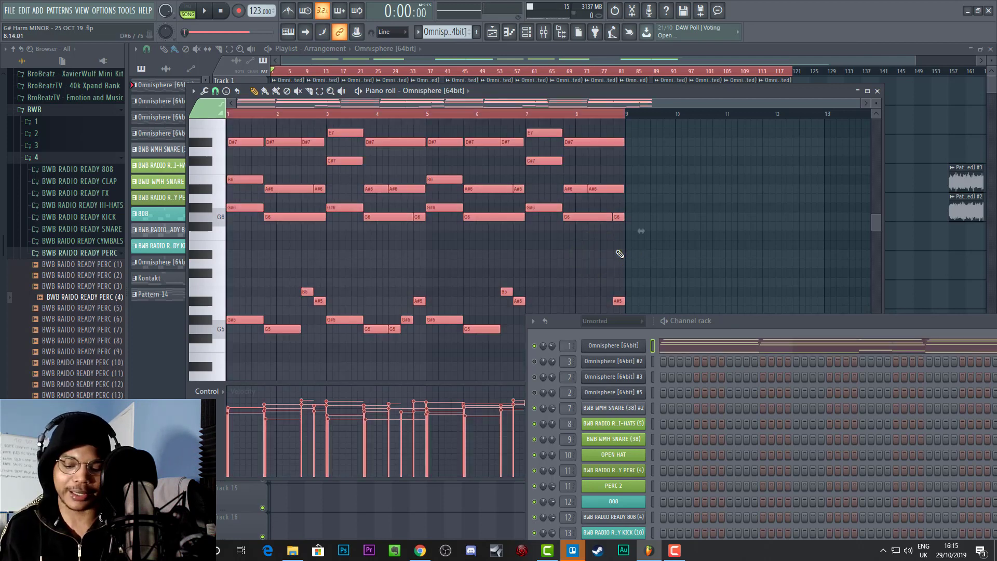
{"action": "key", "text": "ctrl+Down"}
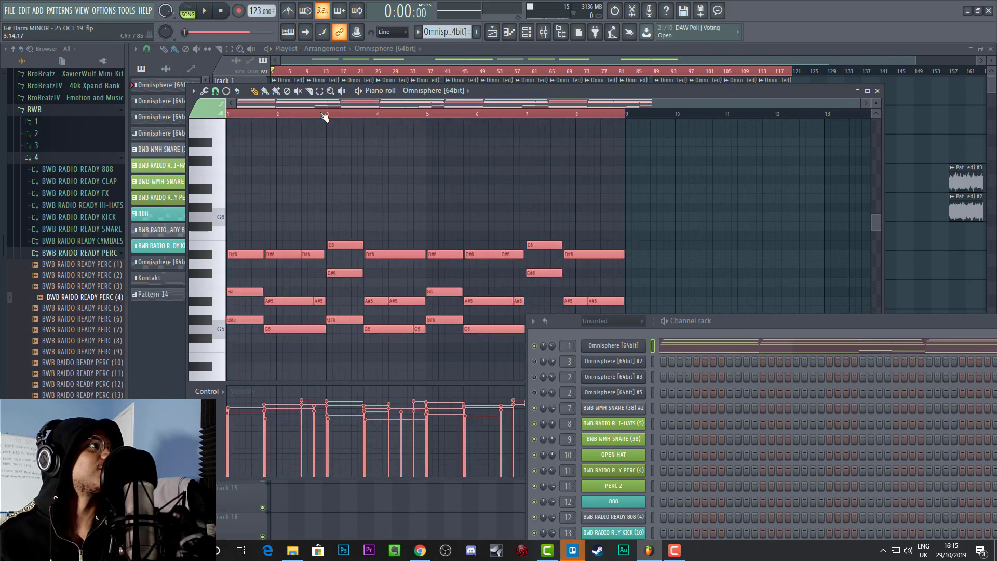
{"action": "left_click", "coordinate": [201, 12]}
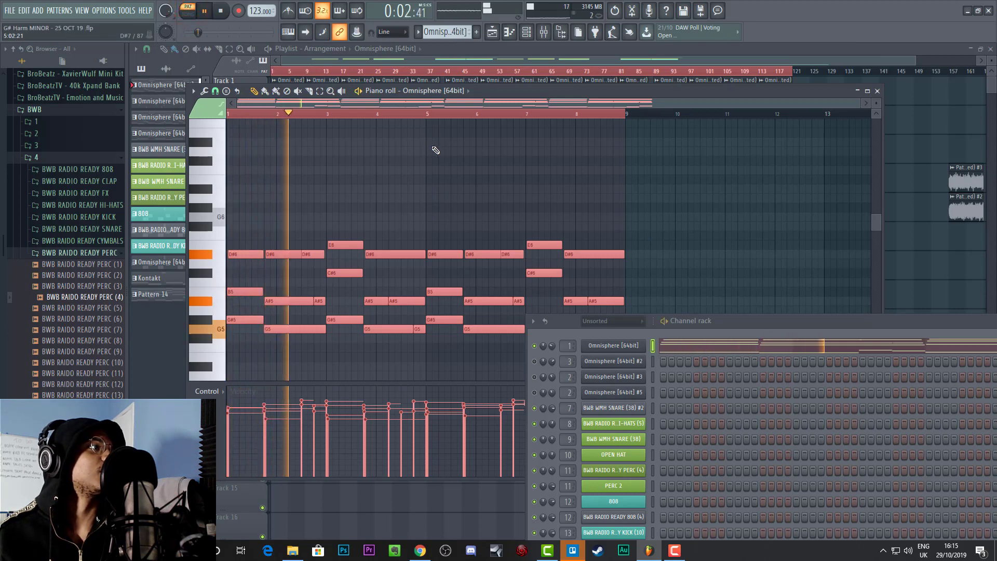
{"action": "key", "text": "space"}
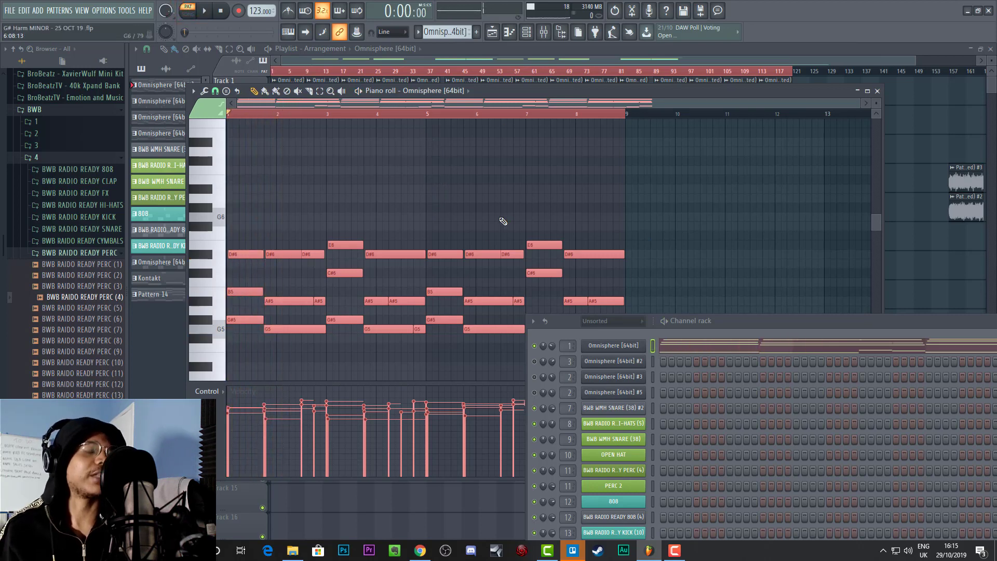
{"action": "key", "text": "ctrl+z"}
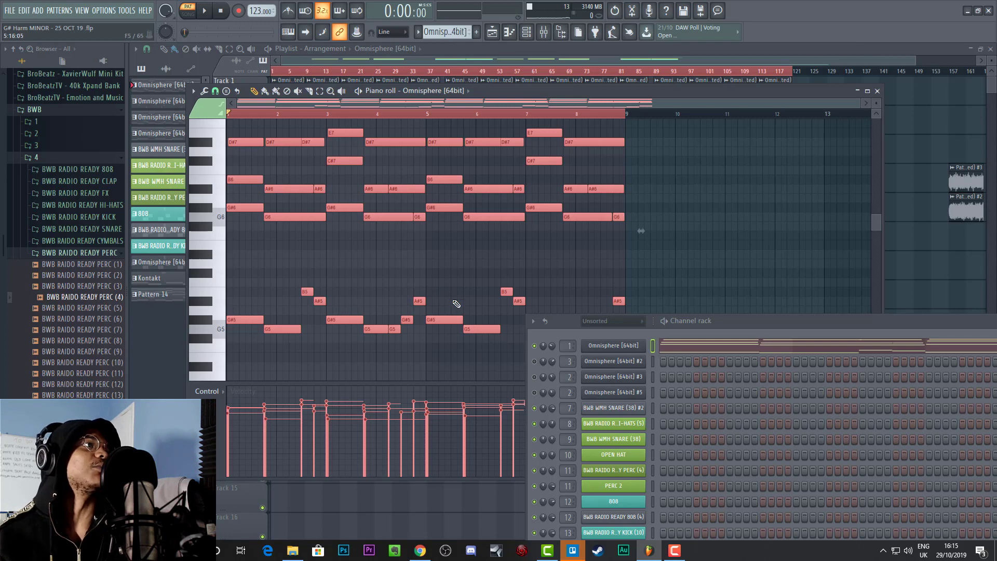
Step: Transpose all selected notes in the Omnisphere piano roll down one octave and play the pattern
{"action": "left_click_drag", "start_coordinate": [570, 92], "coordinate": [568, 119]}
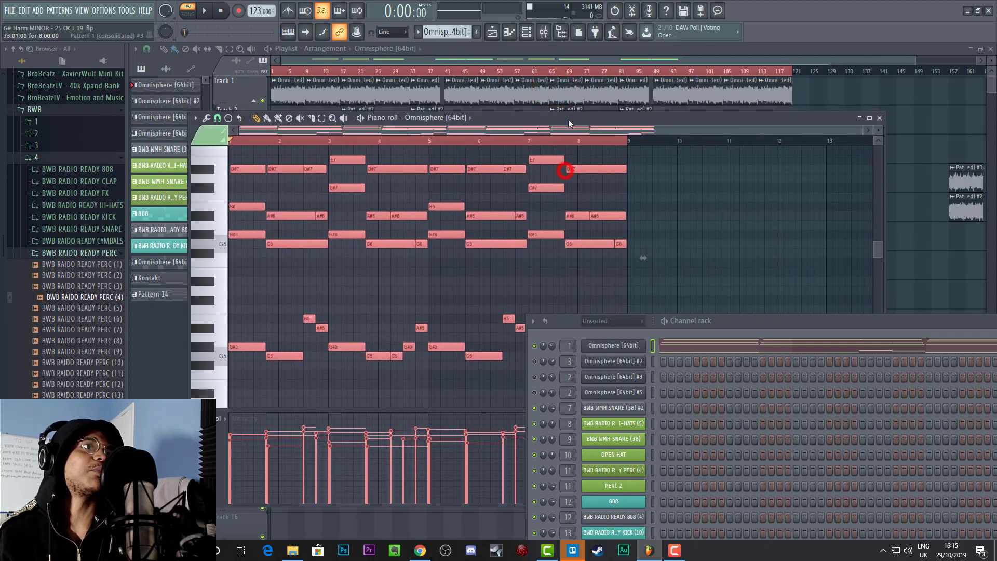
{"action": "key", "text": "ctrl+Down"}
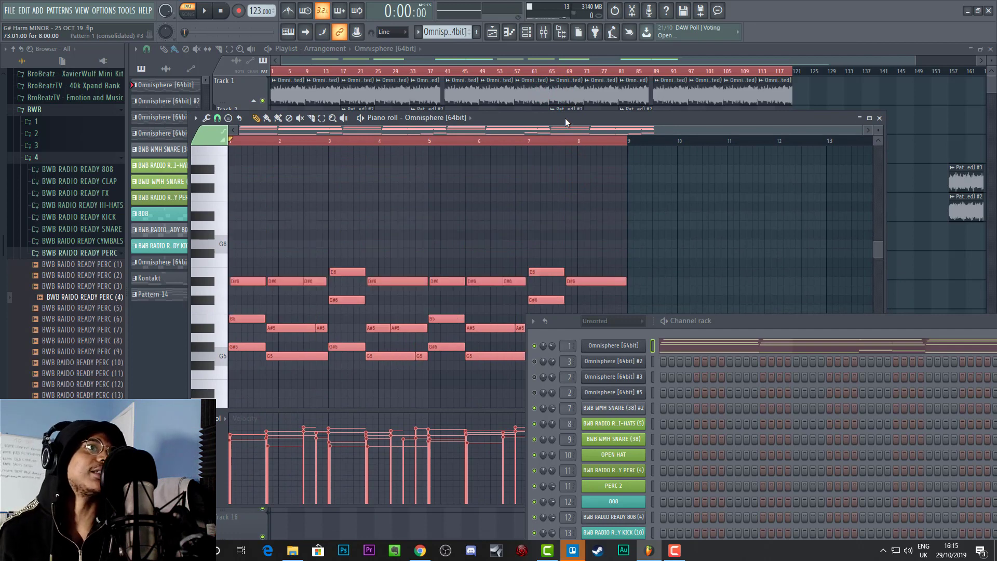
{"action": "mouse_move", "coordinate": [506, 119]}
{"action": "left_mouse_down"}
{"action": "mouse_move", "coordinate": [718, 173]}
{"action": "mouse_move", "coordinate": [566, 116]}
{"action": "mouse_move", "coordinate": [575, 79]}
{"action": "mouse_move", "coordinate": [558, 84]}
{"action": "left_mouse_up"}
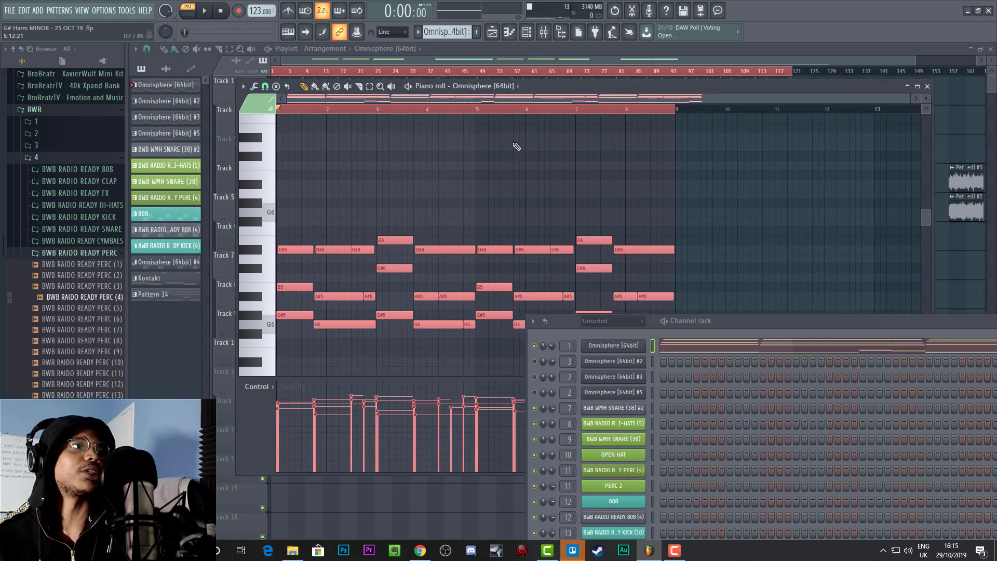
{"action": "key", "text": "space"}
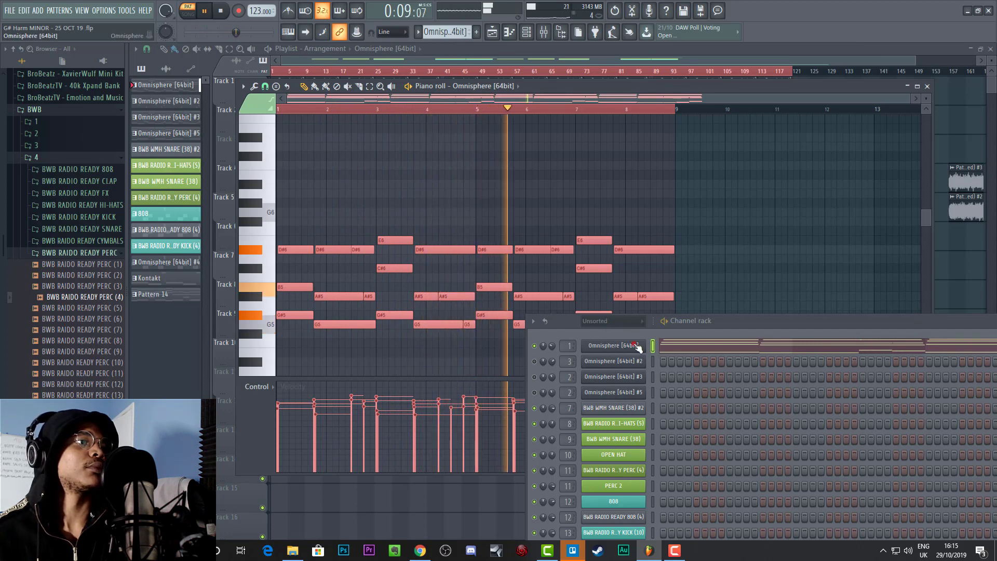
Step: View the patch loaded in the first Omnisphere channel, and close both the plugin window and the piano roll
{"action": "left_click", "coordinate": [636, 342]}
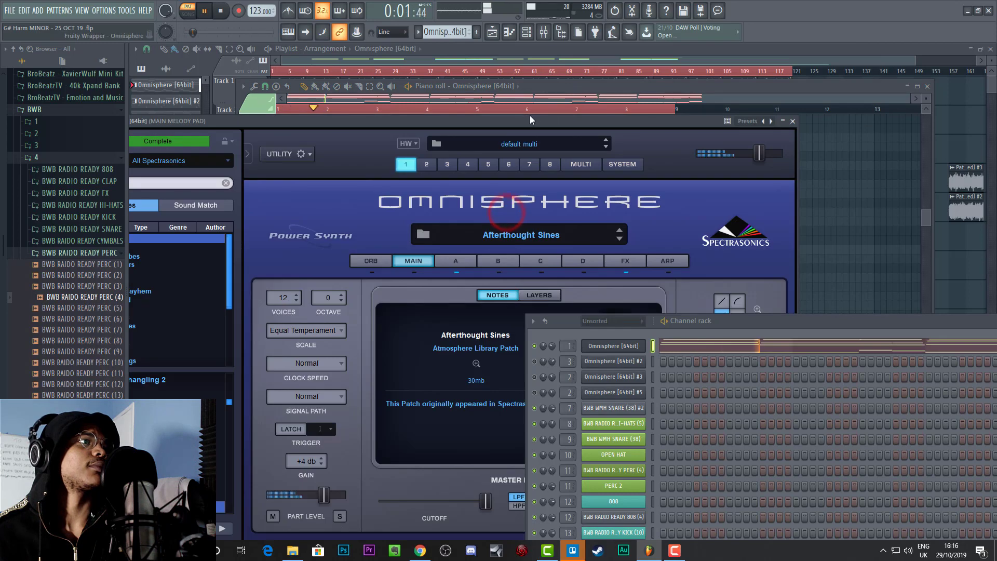
{"action": "left_click_drag", "start_coordinate": [509, 121], "coordinate": [518, 78]}
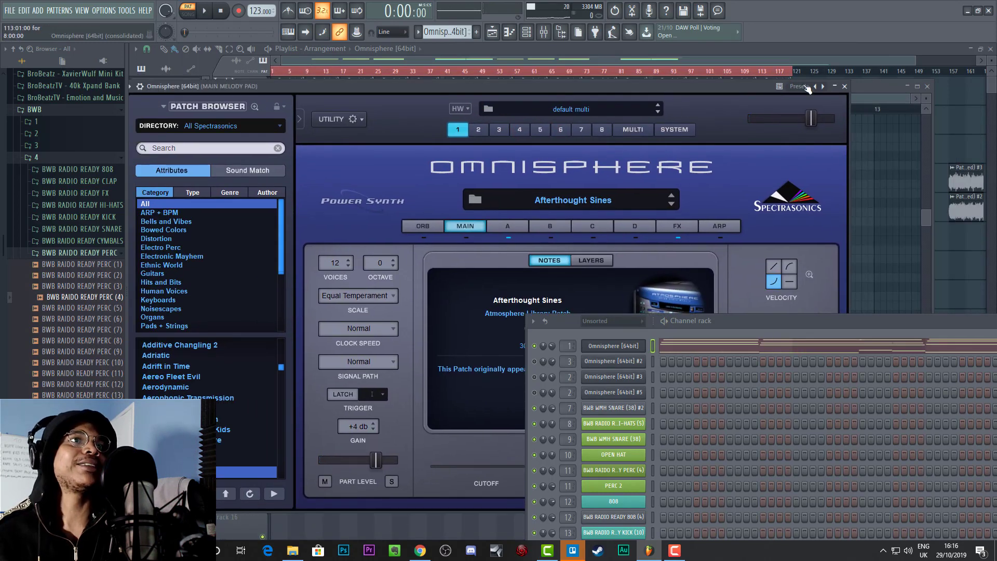
{"action": "left_click", "coordinate": [845, 87]}
{"action": "mouse_move", "coordinate": [752, 89]}
{"action": "left_mouse_down"}
{"action": "mouse_move", "coordinate": [760, 209]}
{"action": "mouse_move", "coordinate": [729, 138]}
{"action": "mouse_move", "coordinate": [748, 101]}
{"action": "left_mouse_up"}
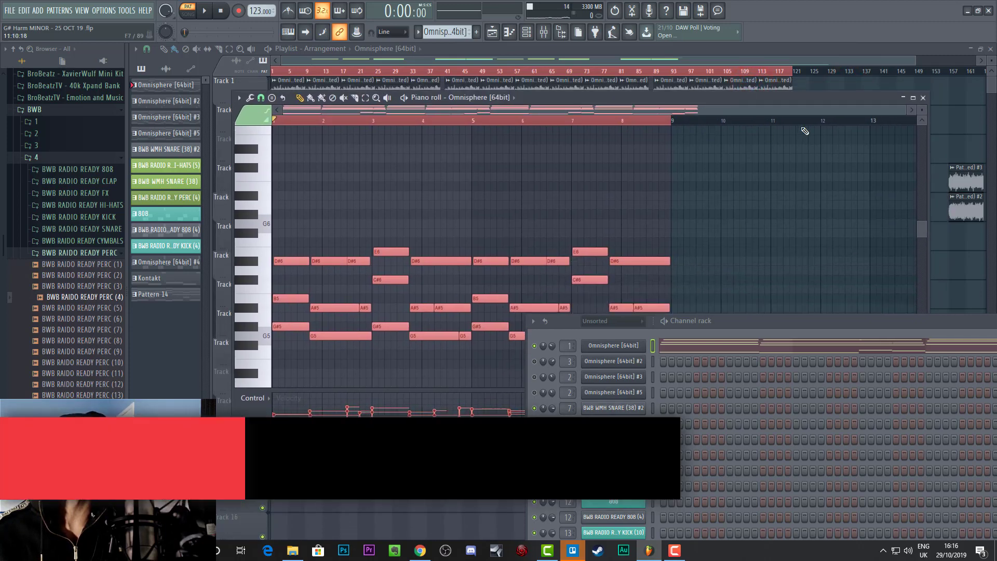
{"action": "left_click", "coordinate": [923, 98]}
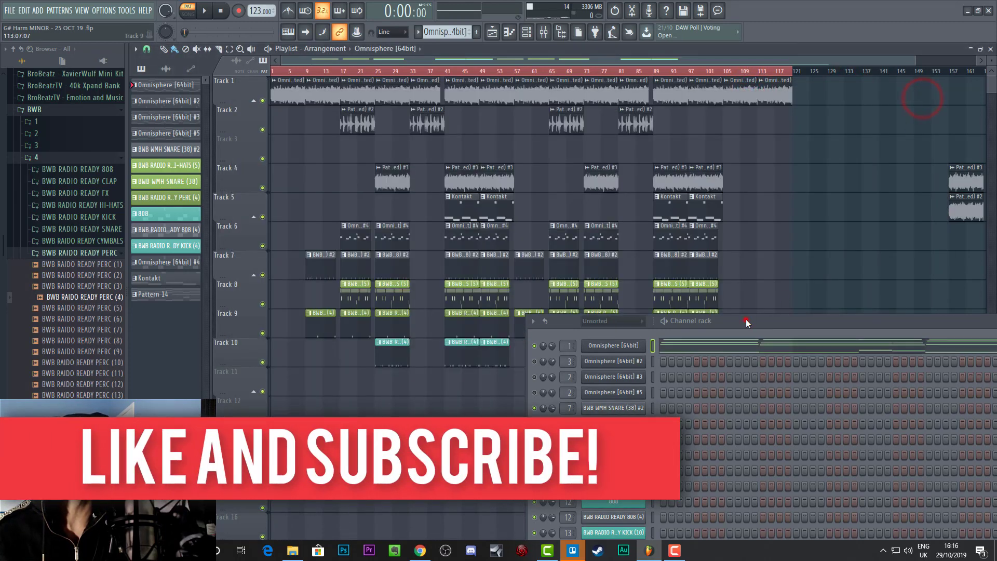
Step: Move the channel rack up, select the first eight bars of the playlist, and return song playback to bar 1
{"action": "left_click_drag", "start_coordinate": [746, 319], "coordinate": [704, 224]}
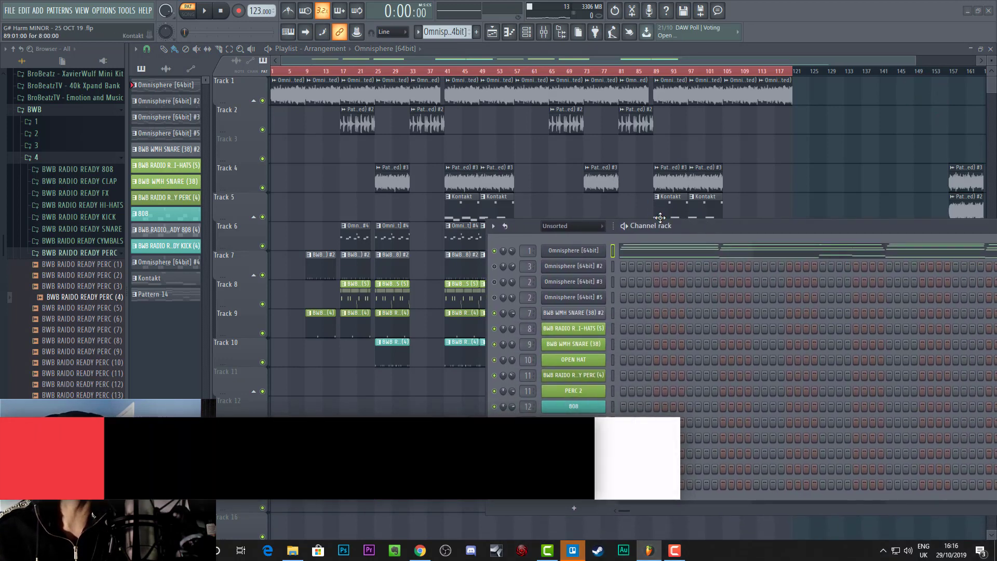
{"action": "left_click_drag", "start_coordinate": [694, 226], "coordinate": [683, 226]}
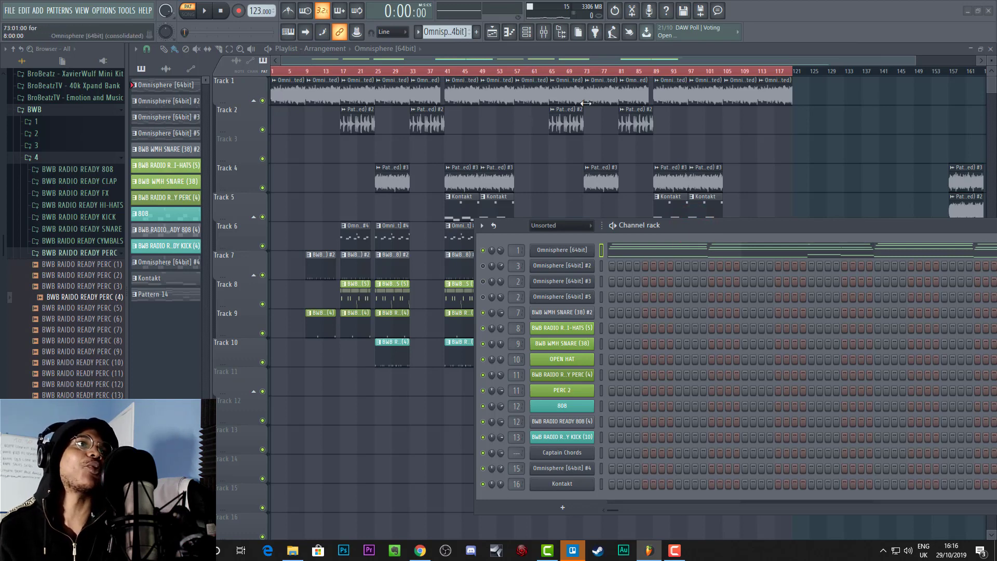
{"action": "left_click", "coordinate": [290, 72]}
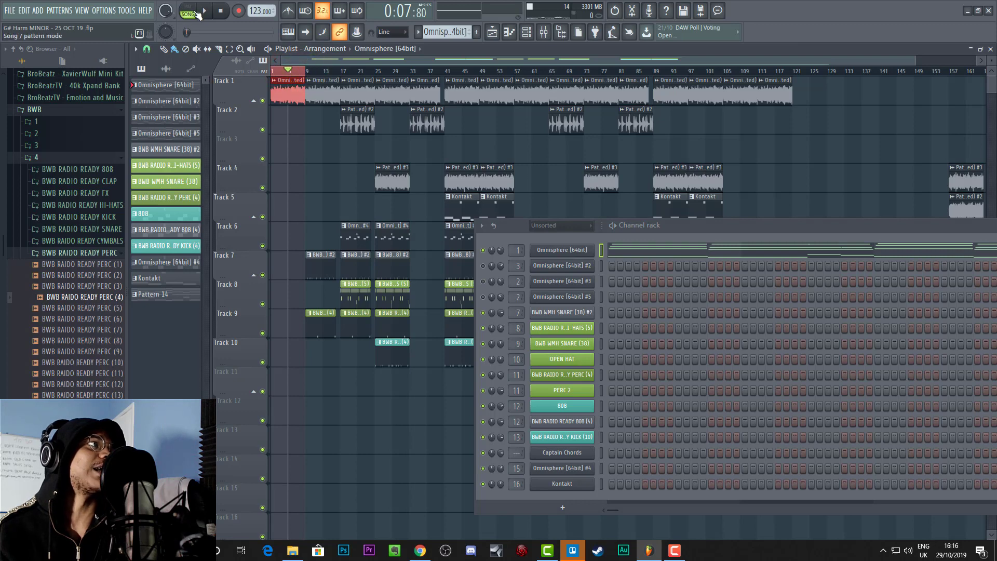
{"action": "key", "text": "space"}
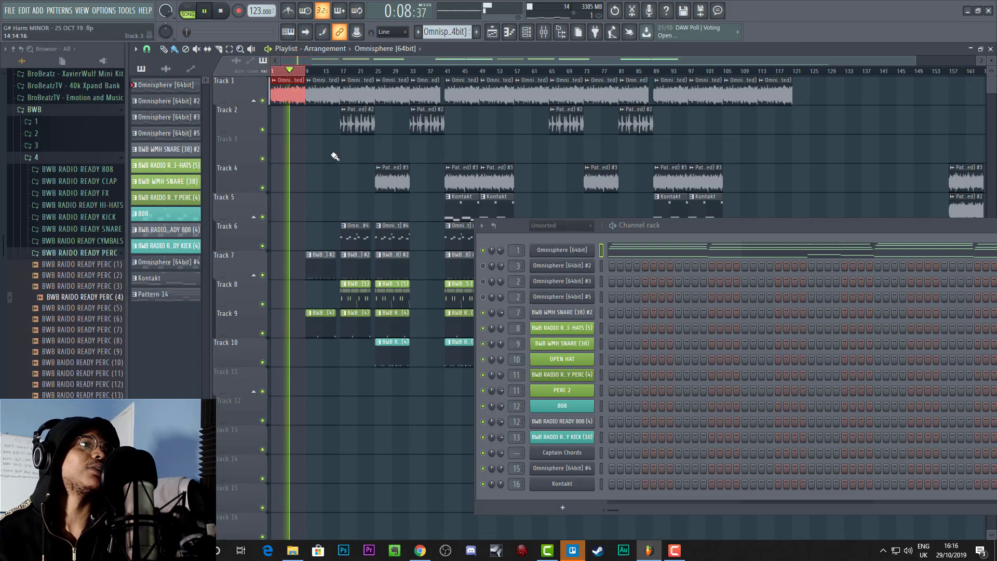
{"action": "key", "text": "space"}
{"action": "left_click", "coordinate": [278, 72]}
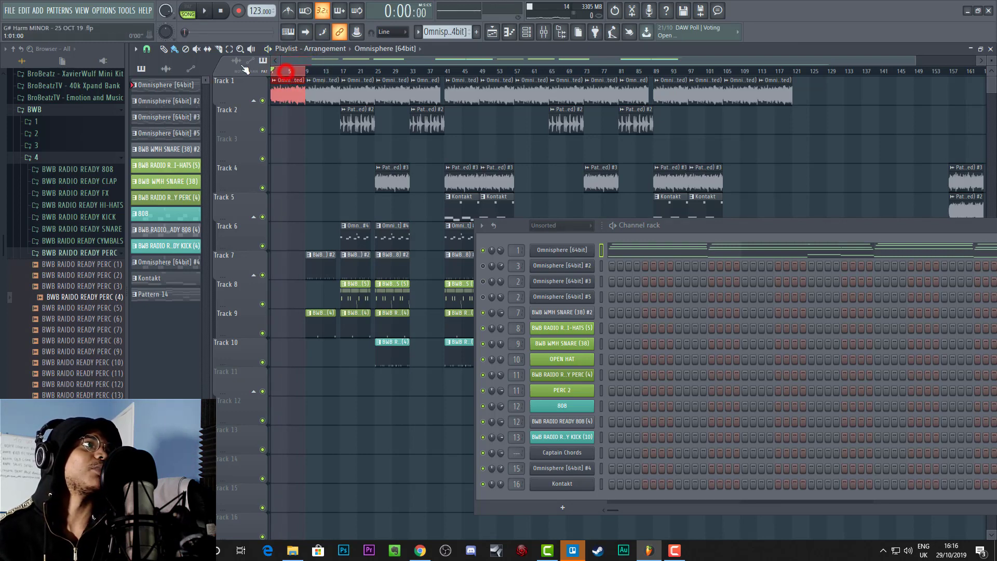
Step: Play the selected bars with the first Omnisphere channel muted, unmute the channel, and return to pattern mode
{"action": "left_click", "coordinate": [483, 251]}
{"action": "key", "text": "space"}
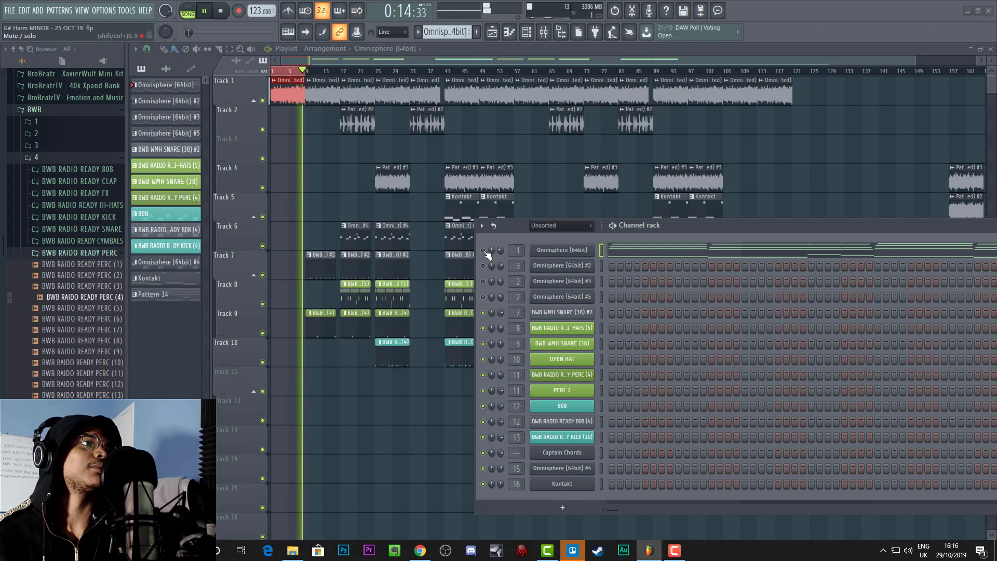
{"action": "left_click", "coordinate": [483, 251]}
{"action": "key", "text": "space"}
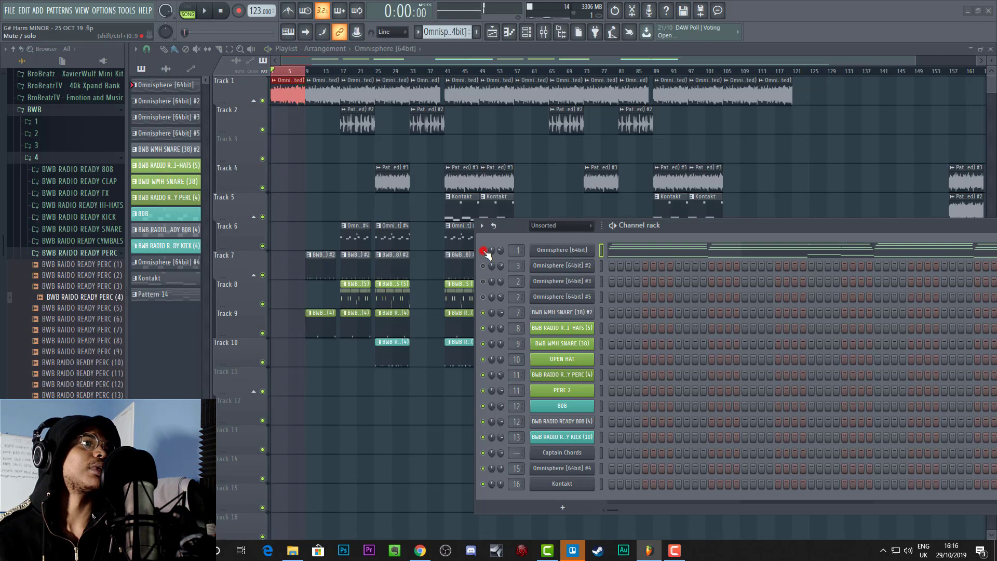
{"action": "left_click", "coordinate": [193, 8]}
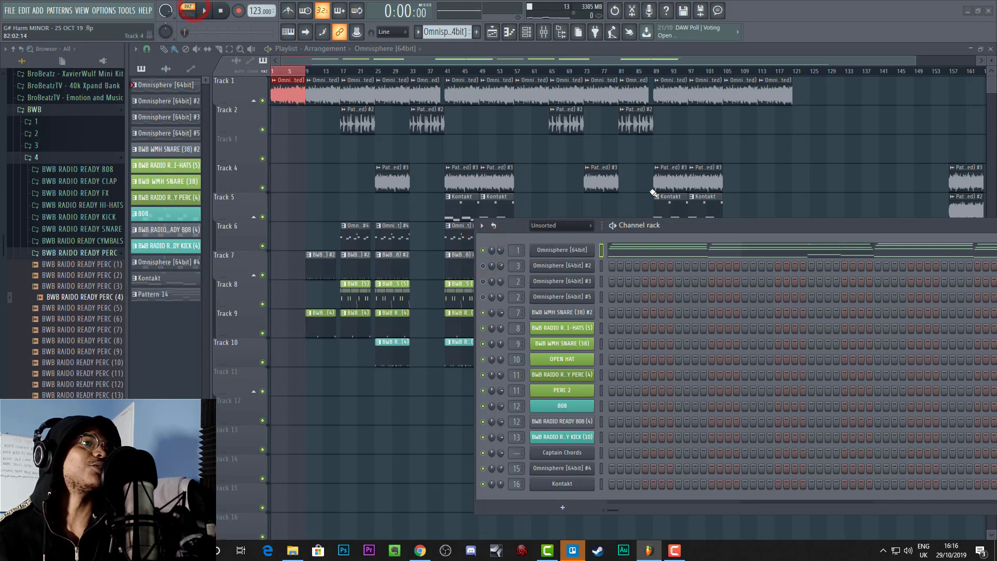
Step: Move the channel rack up over the playlist and play the first Omnisphere pattern briefly
{"action": "left_click_drag", "start_coordinate": [685, 223], "coordinate": [556, 174]}
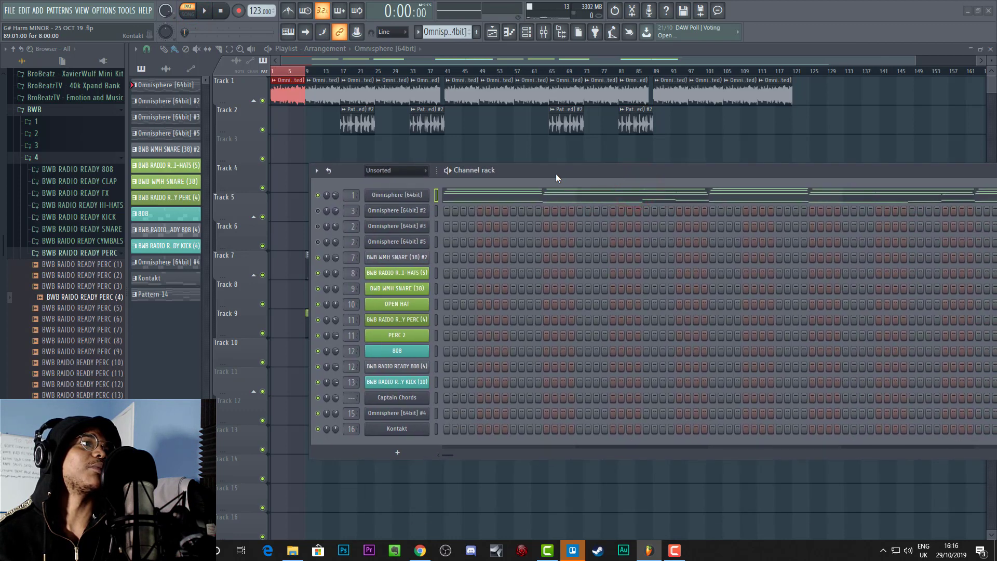
{"action": "key", "text": "space"}
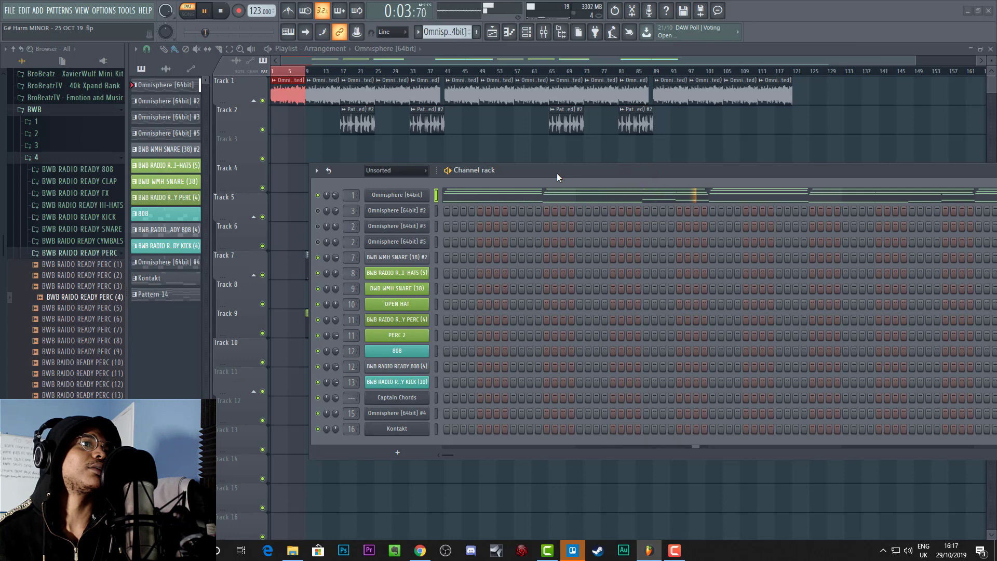
{"action": "key", "text": "space"}
{"action": "mouse_move", "coordinate": [576, 173]}
{"action": "left_mouse_down"}
{"action": "mouse_move", "coordinate": [566, 172]}
{"action": "mouse_move", "coordinate": [592, 172]}
{"action": "left_mouse_up"}
{"action": "right_click", "coordinate": [429, 195]}
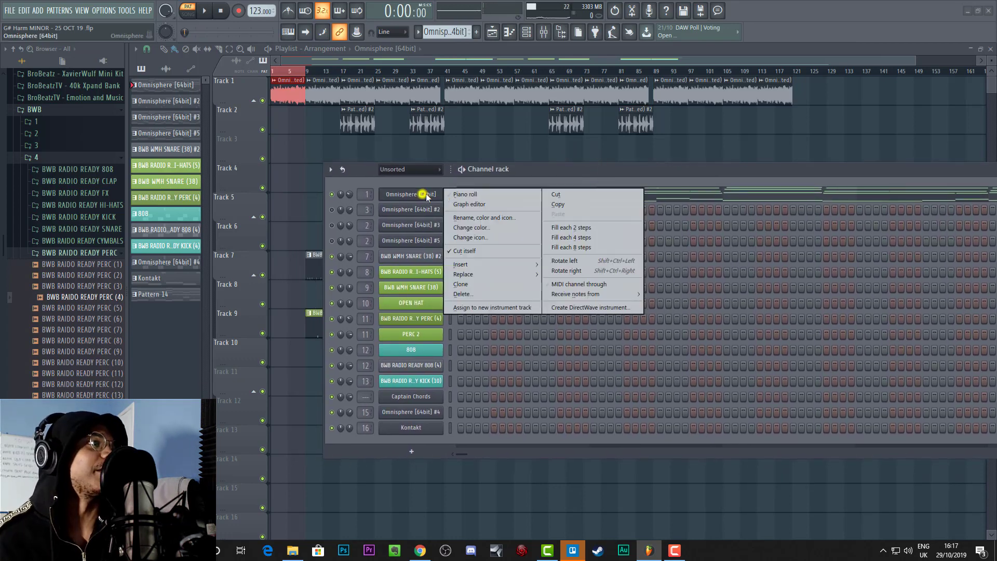
{"action": "left_click", "coordinate": [553, 167]}
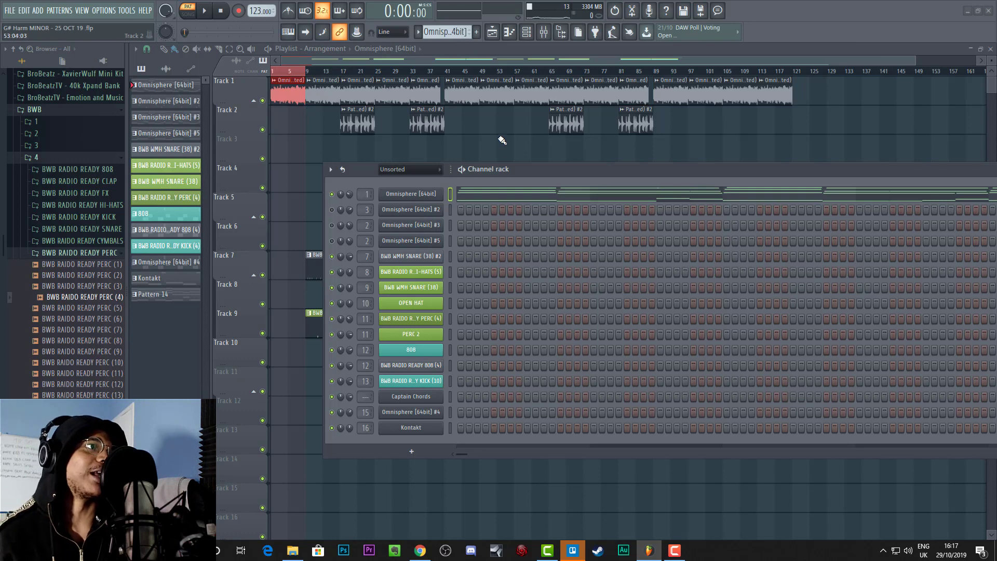
Step: Mute the first Omnisphere channel and display the Omnisphere #2 pattern in the piano roll, with the channel rack moved clear of the notes
{"action": "left_click_drag", "start_coordinate": [536, 176], "coordinate": [642, 195]}
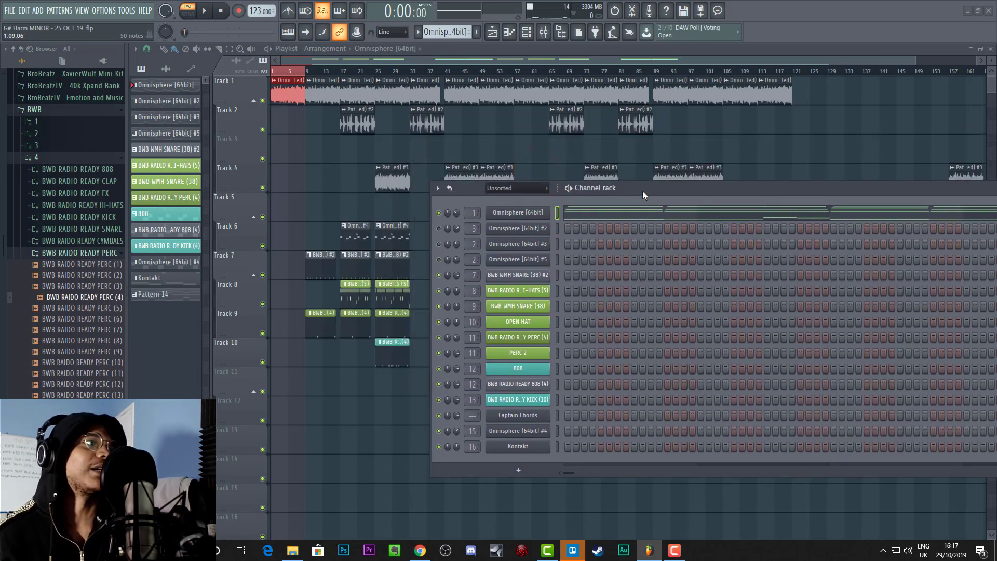
{"action": "left_click_drag", "start_coordinate": [914, 63], "coordinate": [977, 62]}
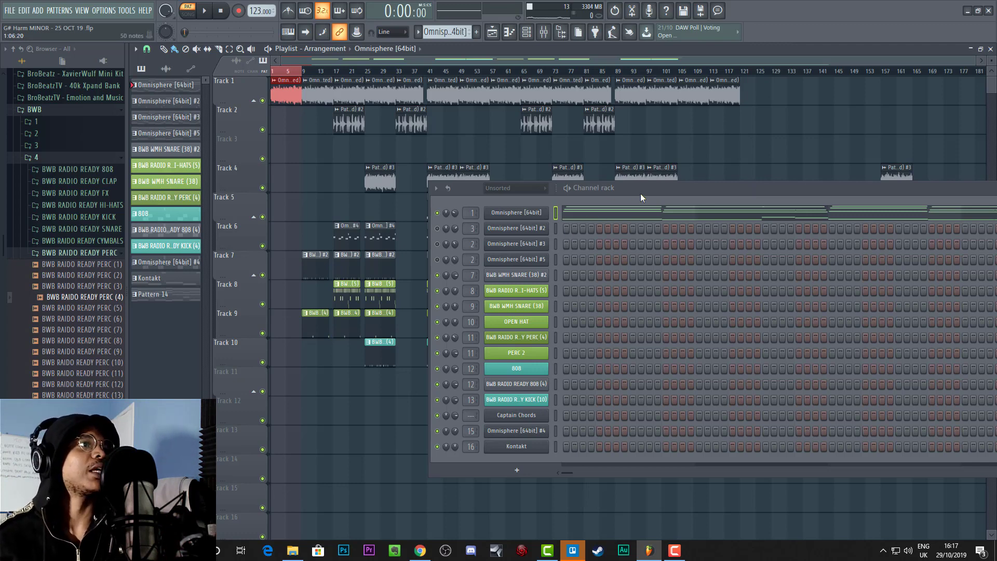
{"action": "left_click_drag", "start_coordinate": [641, 193], "coordinate": [686, 201]}
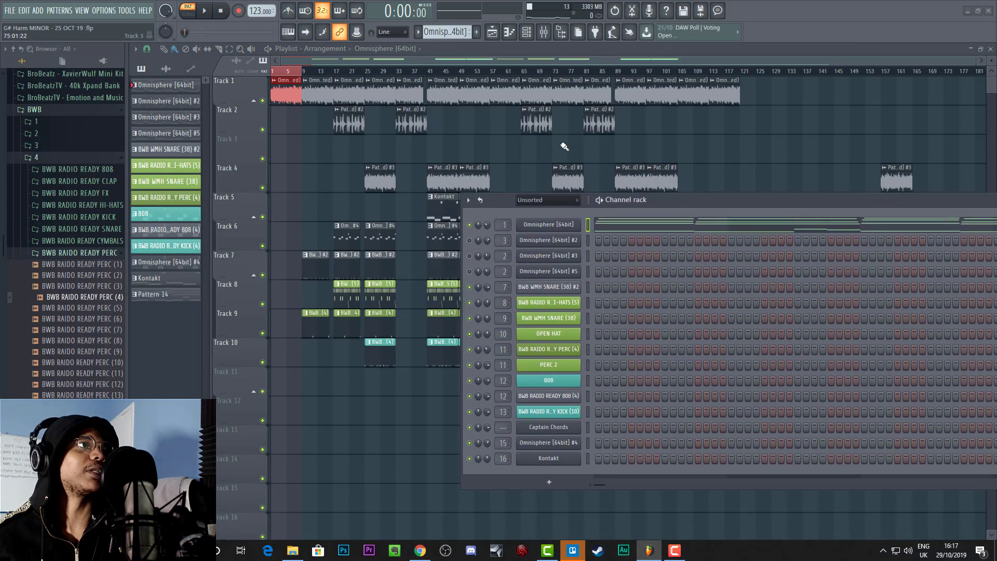
{"action": "left_click", "coordinate": [469, 225]}
{"action": "left_click", "coordinate": [170, 101]}
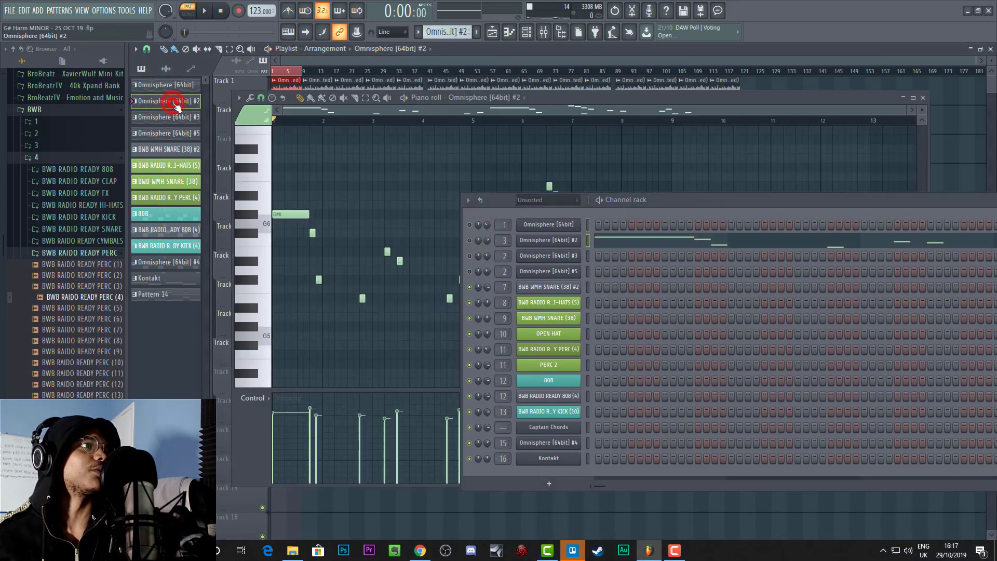
{"action": "left_click", "coordinate": [695, 206]}
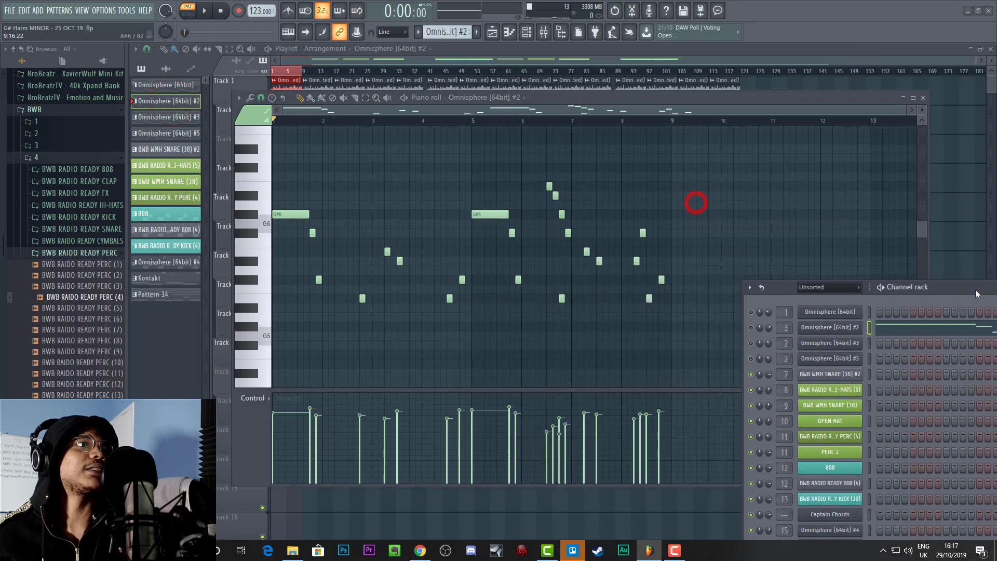
{"action": "left_click_drag", "start_coordinate": [905, 108], "coordinate": [732, 108]}
{"action": "left_click_drag", "start_coordinate": [546, 103], "coordinate": [584, 119]}
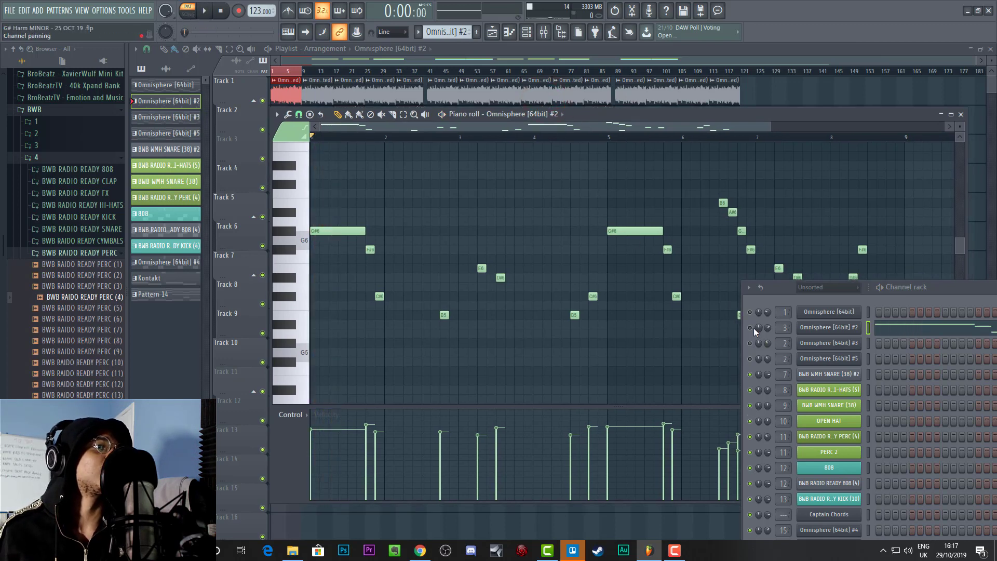
Step: Unmute the Omnisphere #2, #3 and #5 channels and play the Omnisphere #2 pattern briefly
{"action": "left_click", "coordinate": [750, 343]}
{"action": "left_click", "coordinate": [750, 358]}
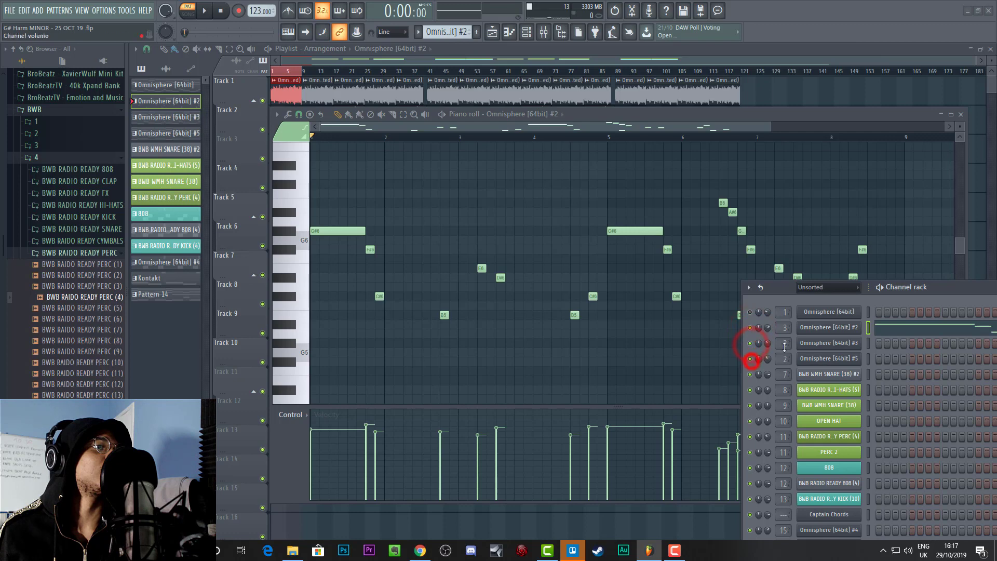
{"action": "key", "text": "space"}
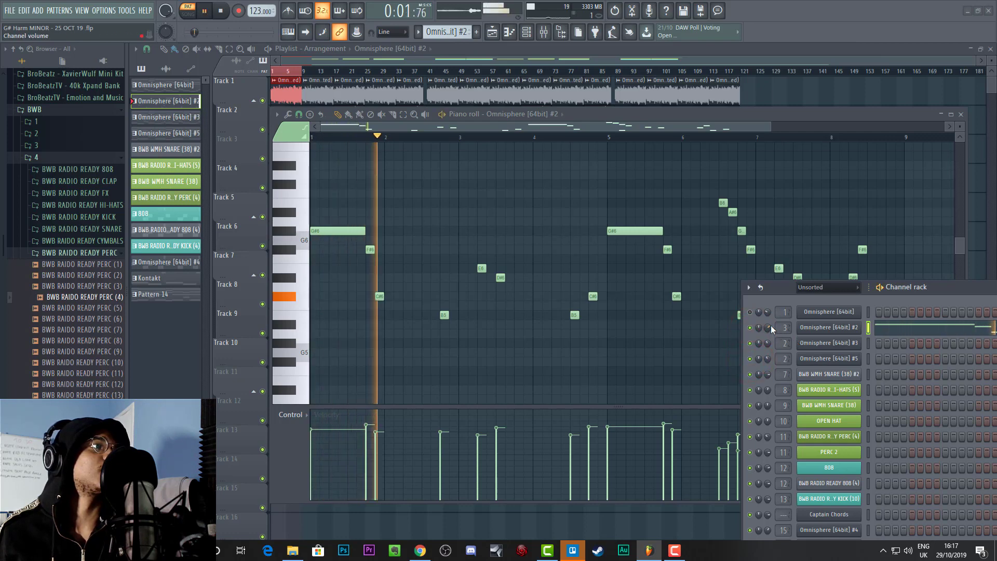
{"action": "key", "text": "space"}
Step: Play the Omnisphere #2 pattern with all its notes in view, moving the channel rack away from the piano roll
{"action": "left_click_drag", "start_coordinate": [676, 113], "coordinate": [651, 288]}
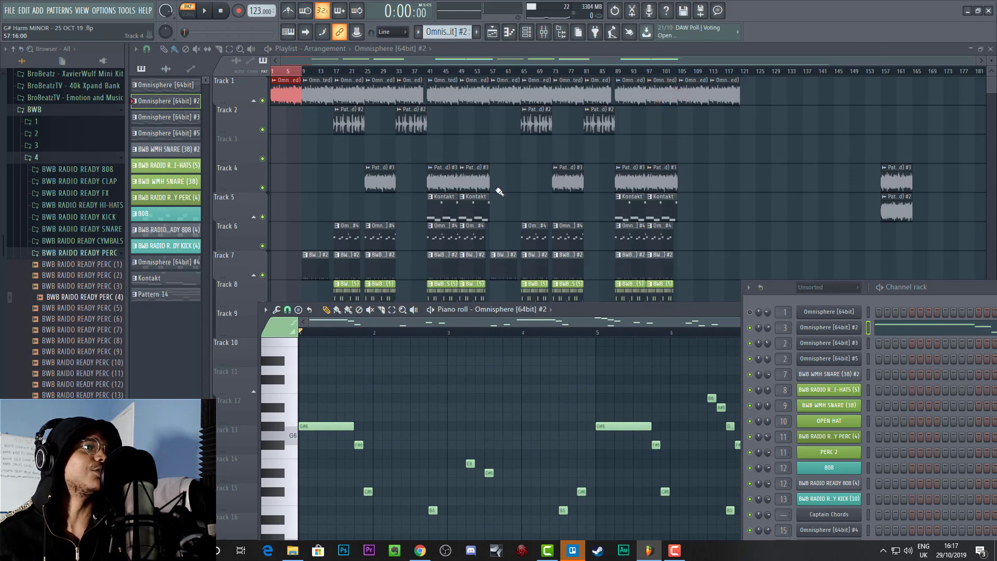
{"action": "left_click_drag", "start_coordinate": [593, 319], "coordinate": [575, 207]}
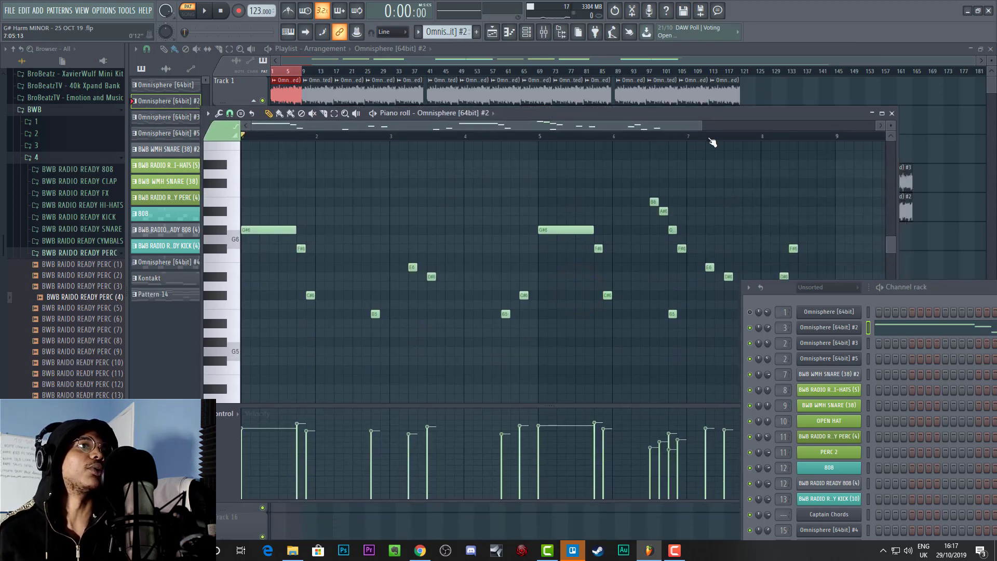
{"action": "left_click_drag", "start_coordinate": [701, 126], "coordinate": [877, 125]}
{"action": "key", "text": "space"}
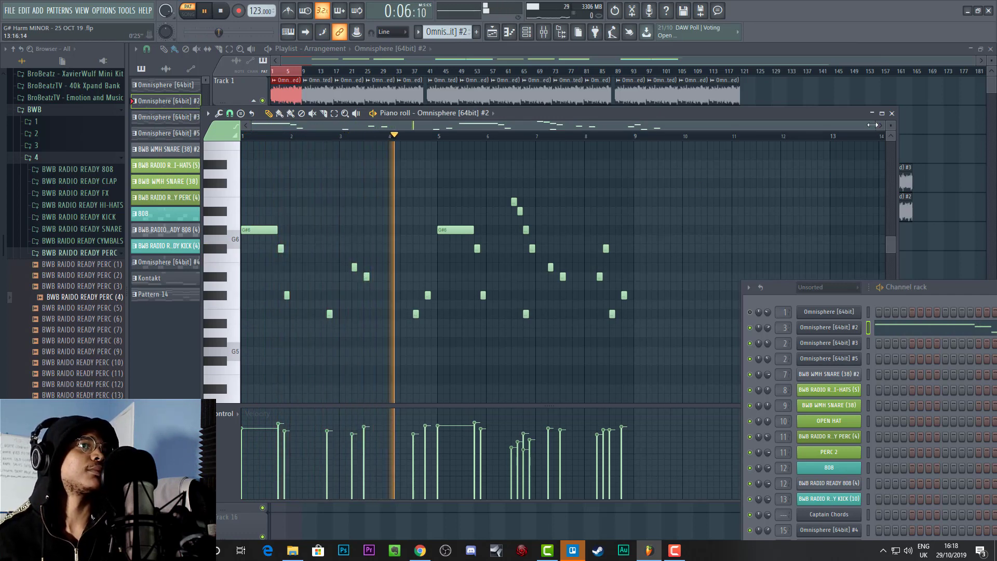
{"action": "left_click_drag", "start_coordinate": [875, 125], "coordinate": [773, 125]}
{"action": "left_click_drag", "start_coordinate": [780, 287], "coordinate": [981, 258]}
{"action": "left_click_drag", "start_coordinate": [771, 123], "coordinate": [681, 129]}
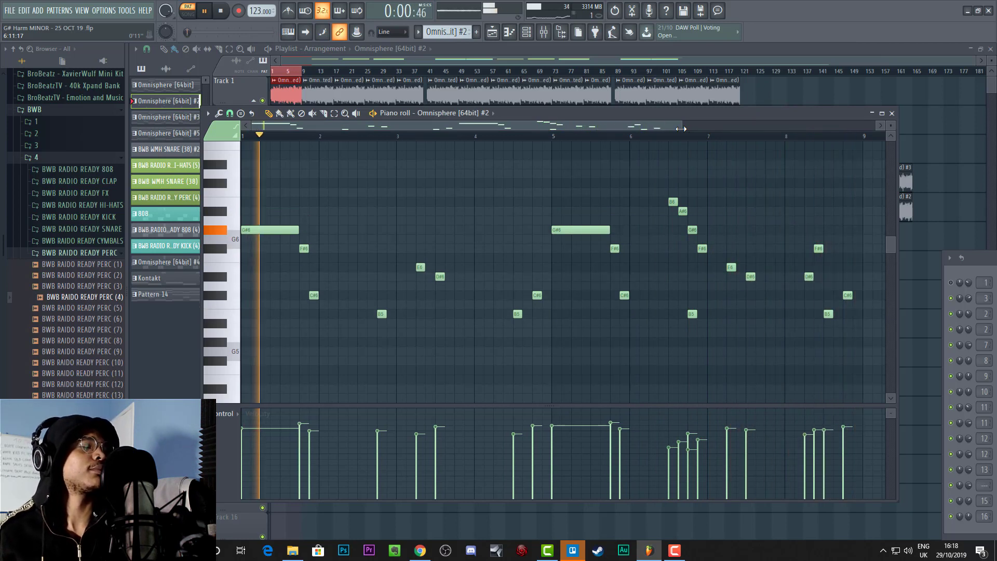
{"action": "key", "text": "space"}
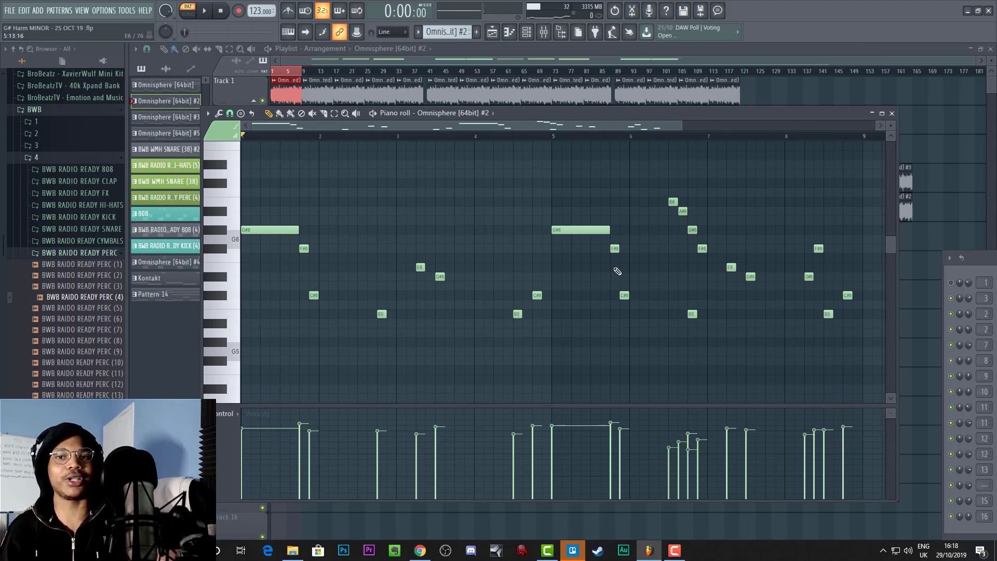
Step: Try the randomizer on the levels of all Omnisphere #2 notes and close it without accepting
{"action": "right_click", "coordinate": [382, 204]}
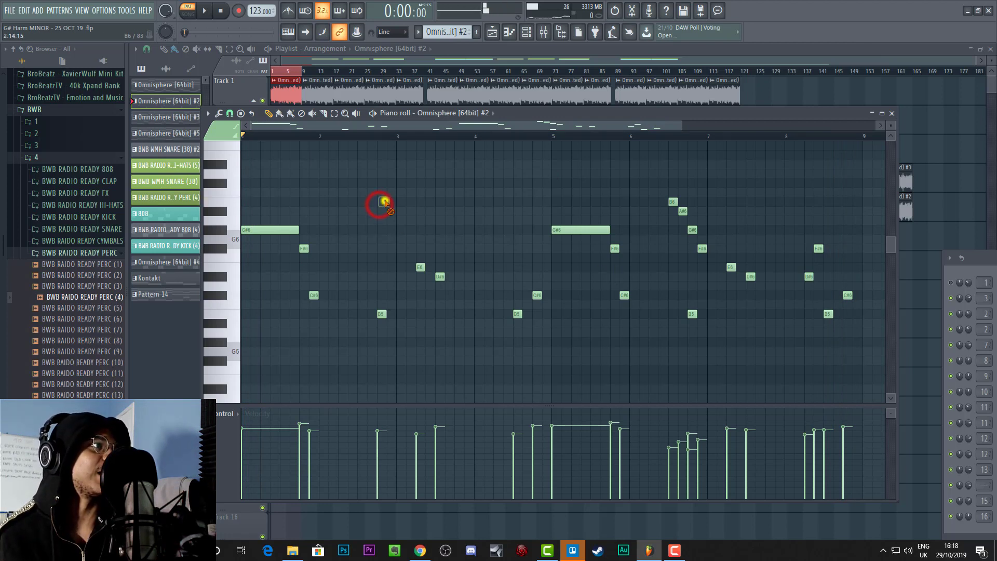
{"action": "key", "text": "ctrl+a"}
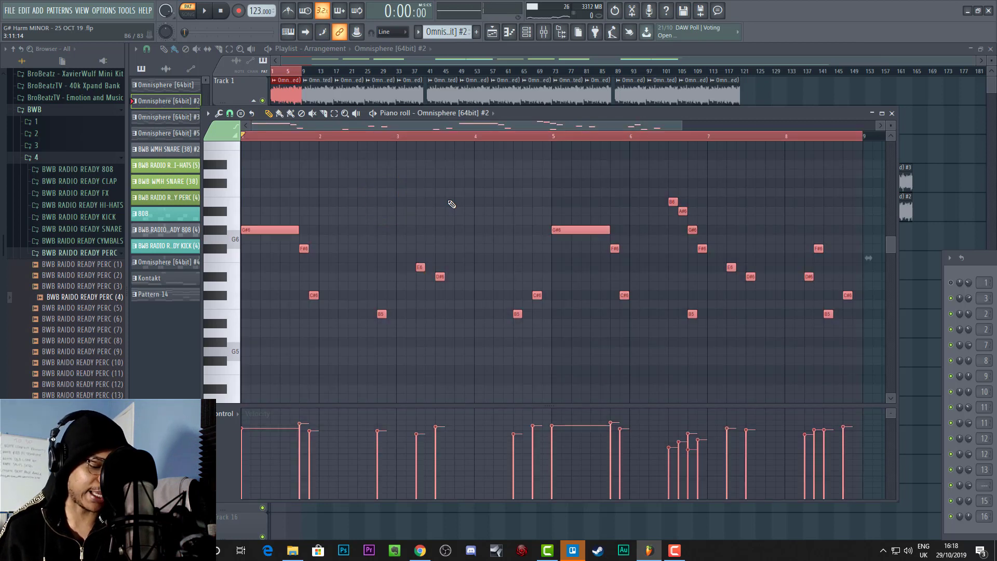
{"action": "key", "text": "alt+r"}
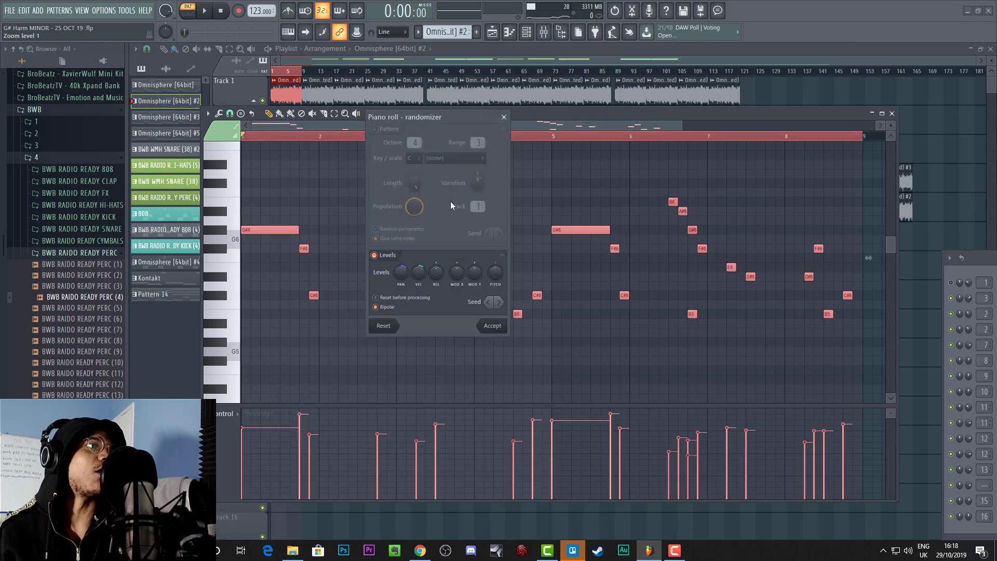
{"action": "left_click", "coordinate": [504, 117]}
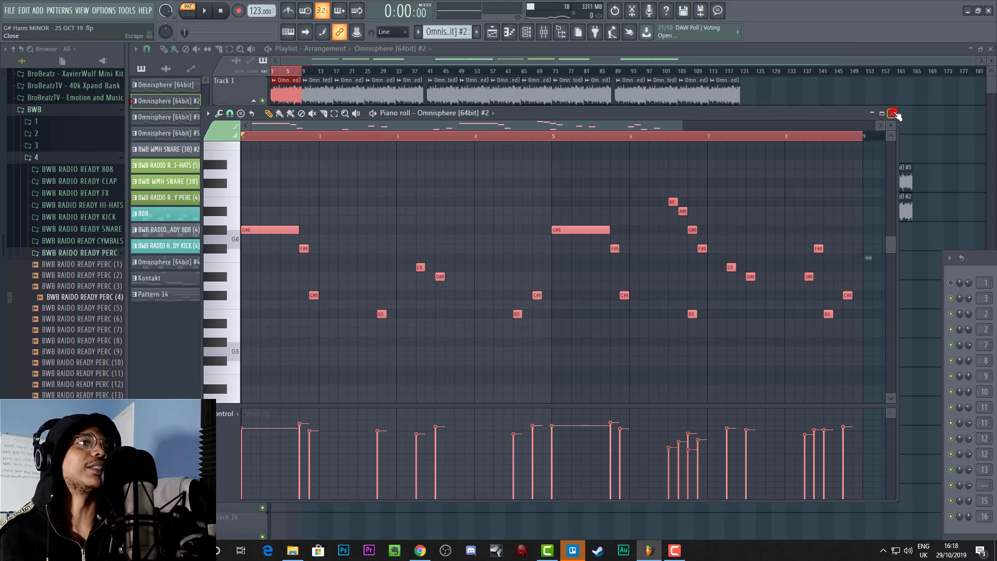
Step: Close the Omnisphere #2 piano roll, view the first Omnisphere pattern's chord notes in the piano roll, and close it
{"action": "left_click", "coordinate": [894, 113]}
{"action": "key", "text": "F6"}
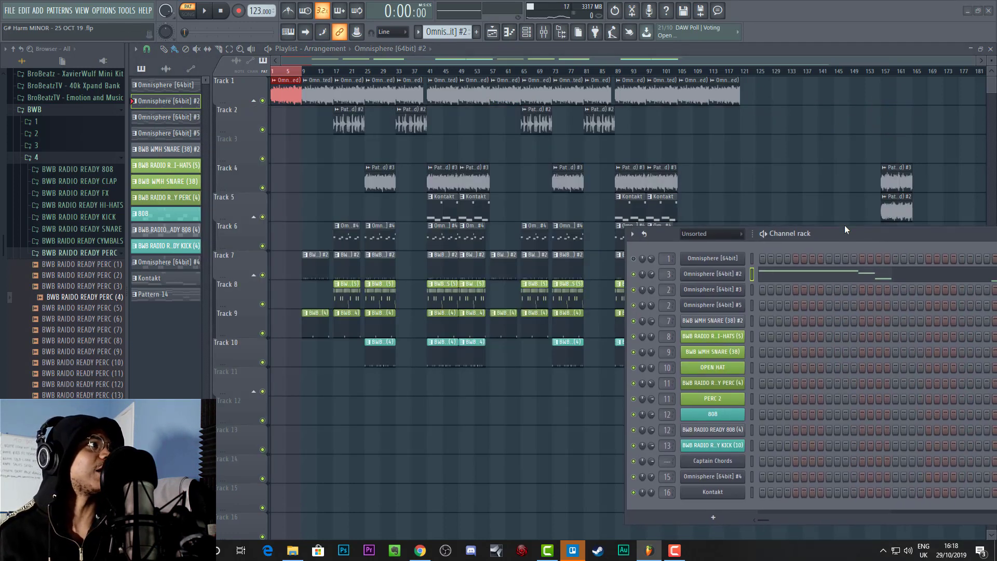
{"action": "left_click", "coordinate": [187, 86]}
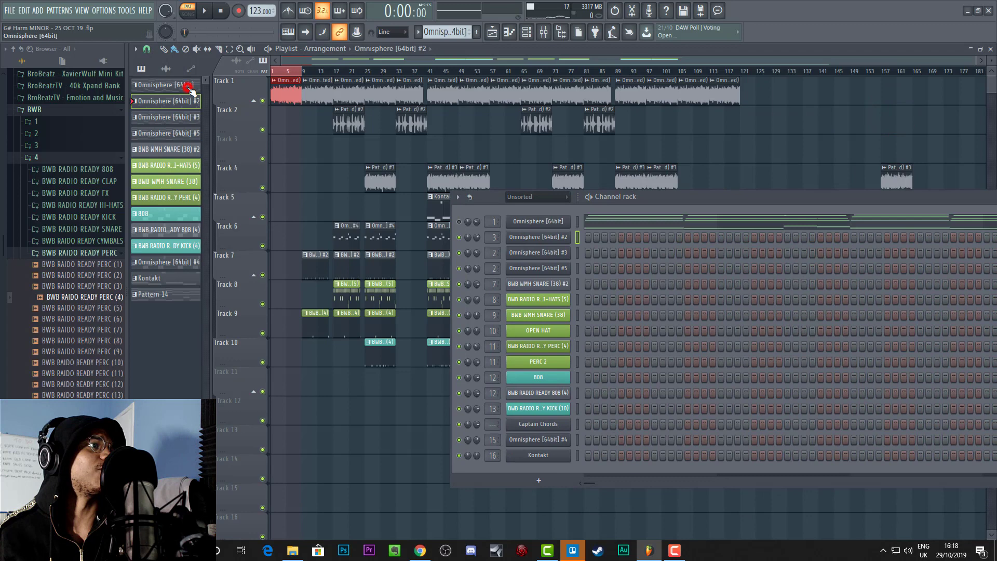
{"action": "right_click", "coordinate": [554, 220]}
{"action": "left_click", "coordinate": [579, 224]}
{"action": "left_click", "coordinate": [653, 201]}
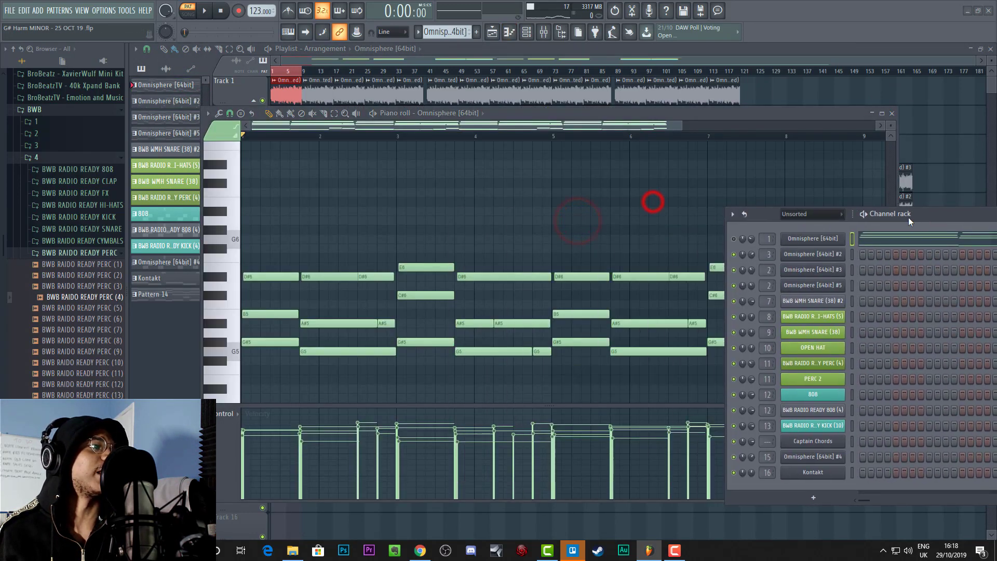
{"action": "left_click", "coordinate": [892, 114]}
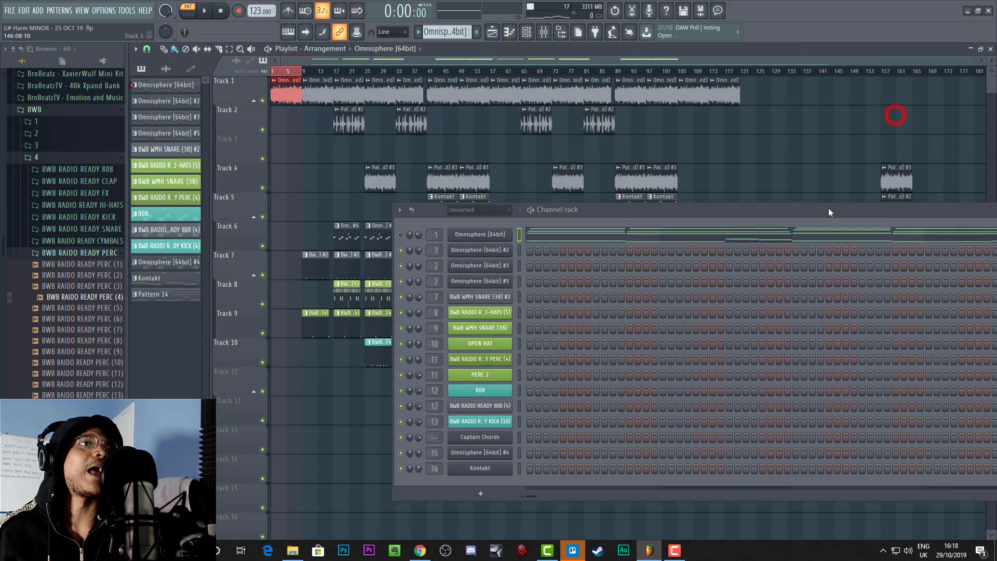
Step: Open the Captain Chords plugin on its Verse progression and move the channel rack clear of it
{"action": "left_click_drag", "start_coordinate": [828, 207], "coordinate": [784, 129]}
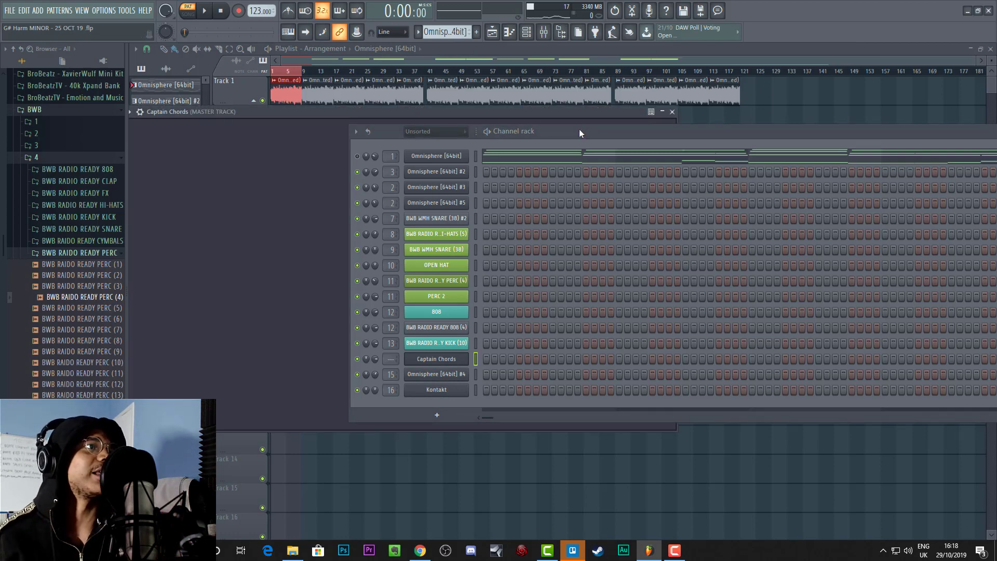
{"action": "left_click_drag", "start_coordinate": [579, 129], "coordinate": [889, 220]}
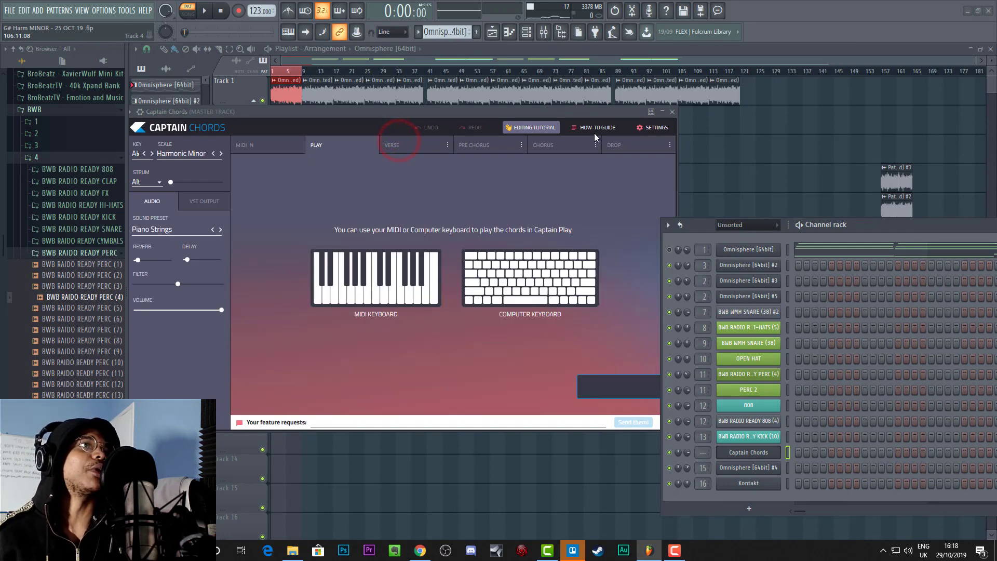
{"action": "left_click", "coordinate": [393, 145]}
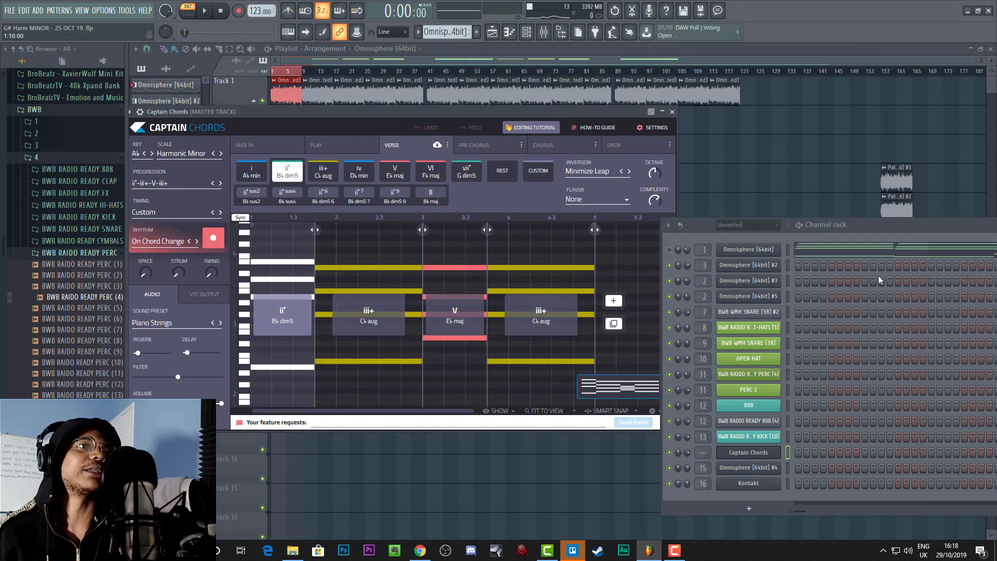
{"action": "left_click_drag", "start_coordinate": [864, 224], "coordinate": [933, 230]}
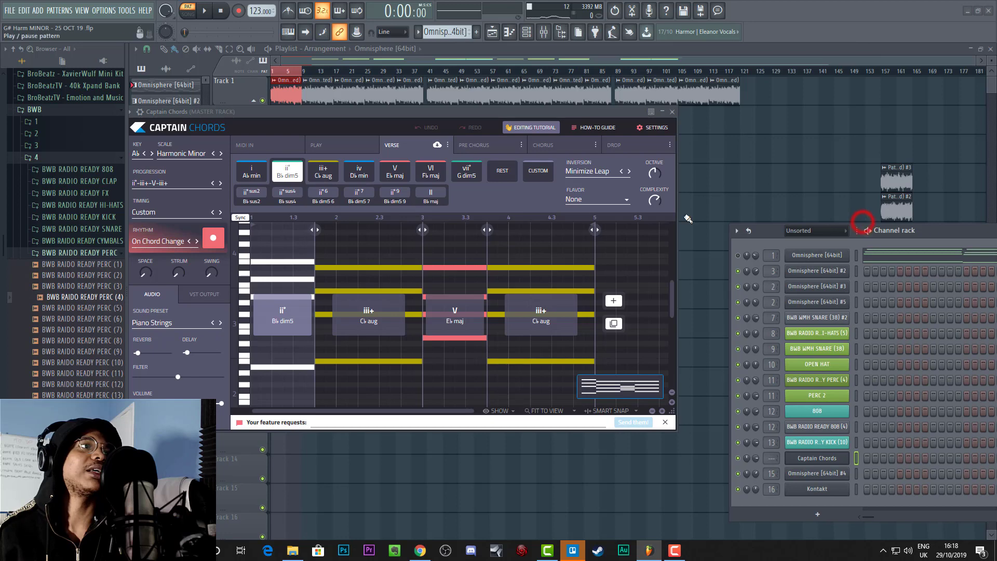
Step: Select the V (E♭ maj) chord in the Captain Chords Verse progression, reposition the plugin window, and play the progression
{"action": "left_click", "coordinate": [464, 314]}
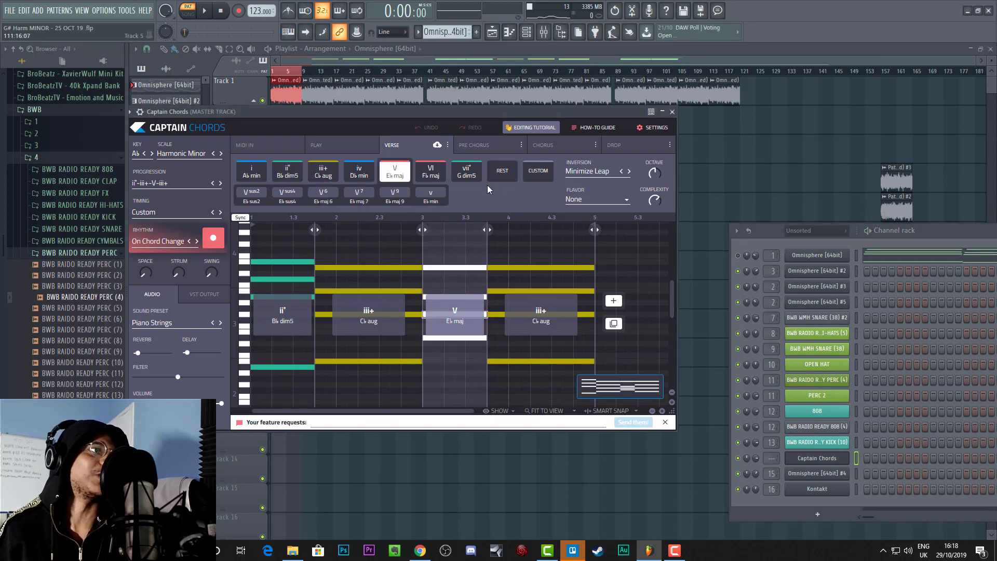
{"action": "left_click_drag", "start_coordinate": [425, 110], "coordinate": [437, 103]}
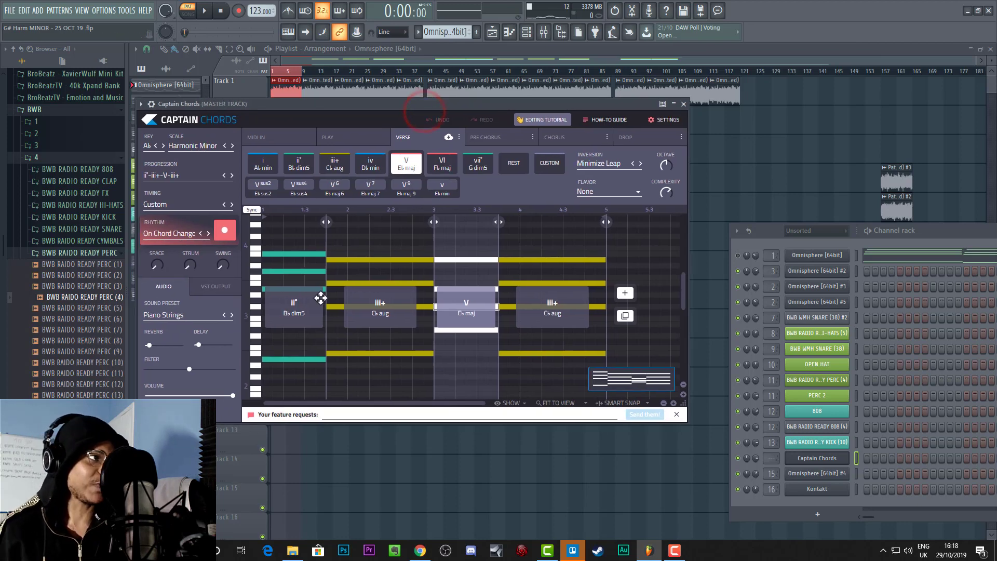
{"action": "mouse_move", "coordinate": [492, 296]}
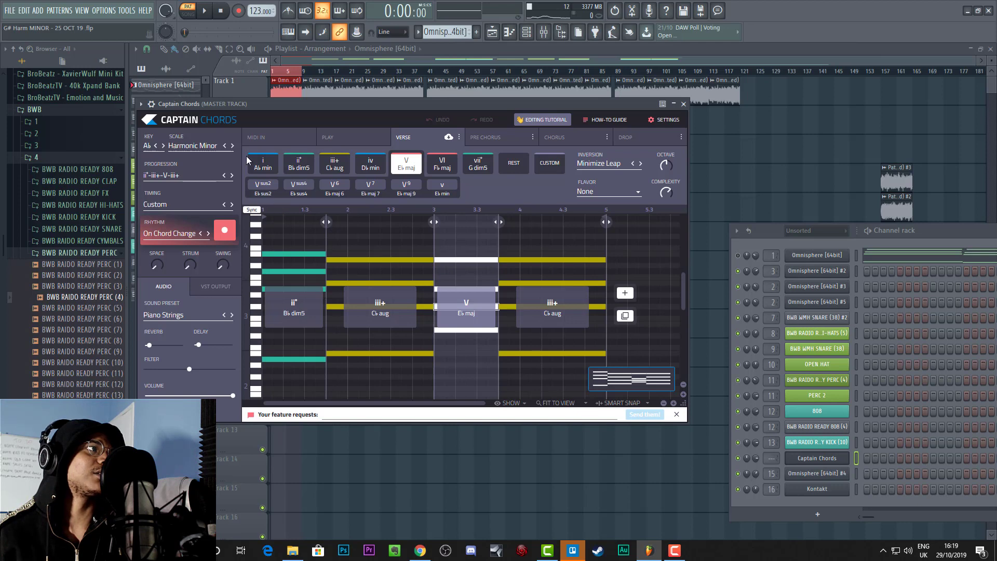
{"action": "left_click_drag", "start_coordinate": [278, 107], "coordinate": [328, 139]}
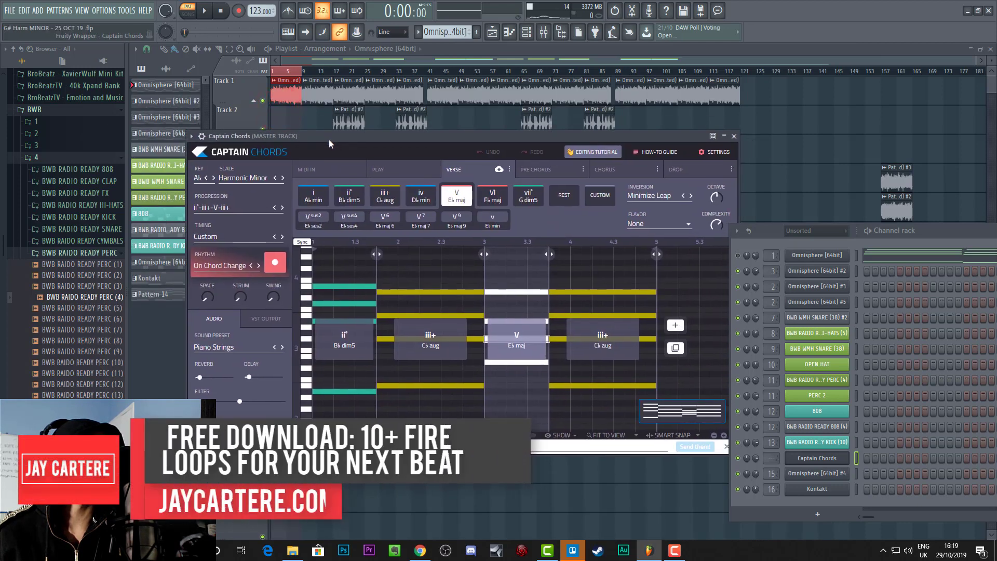
{"action": "key", "text": "space"}
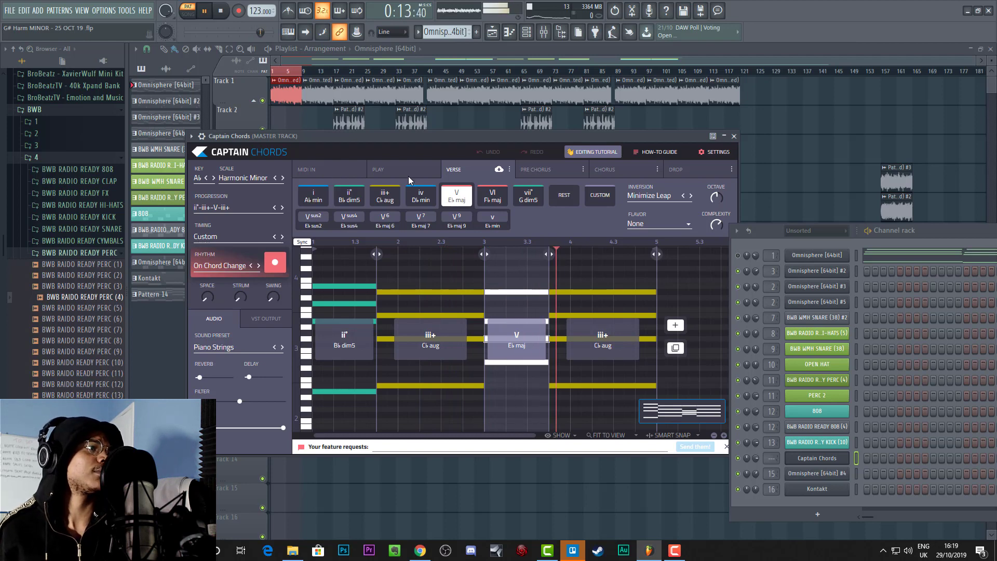
{"action": "key", "text": "space"}
{"action": "mouse_move", "coordinate": [469, 259]}
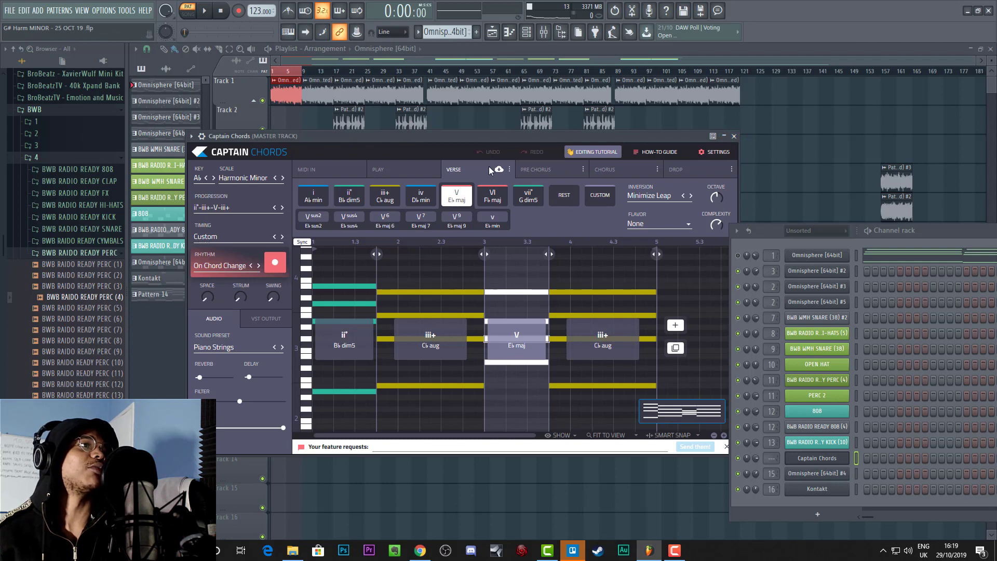
Step: Look through the Pre Chorus, Verse and Play sections of Captain Chords, reopening the plugin once, and close it
{"action": "left_click", "coordinate": [538, 171]}
{"action": "left_click", "coordinate": [450, 170]}
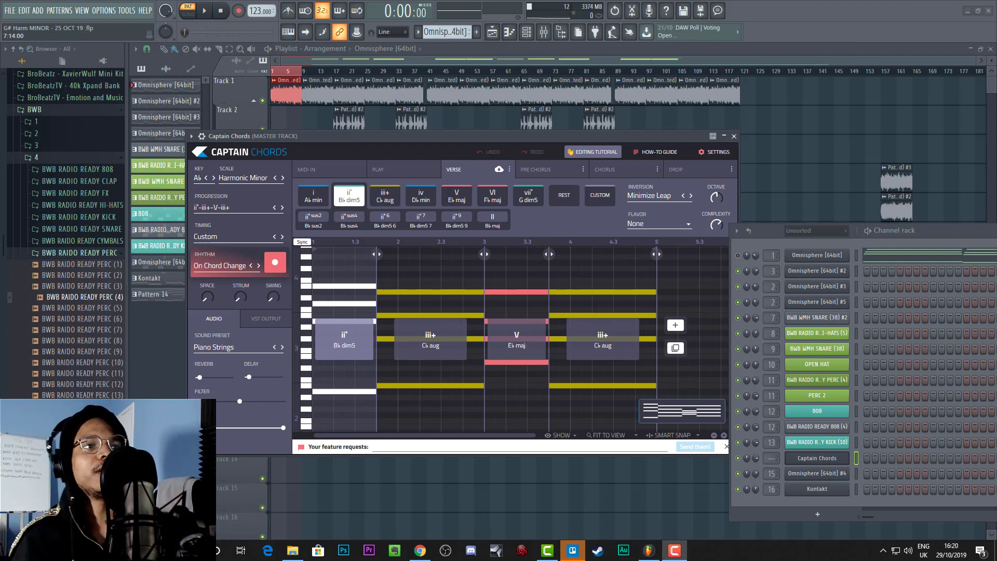
{"action": "left_click", "coordinate": [733, 137]}
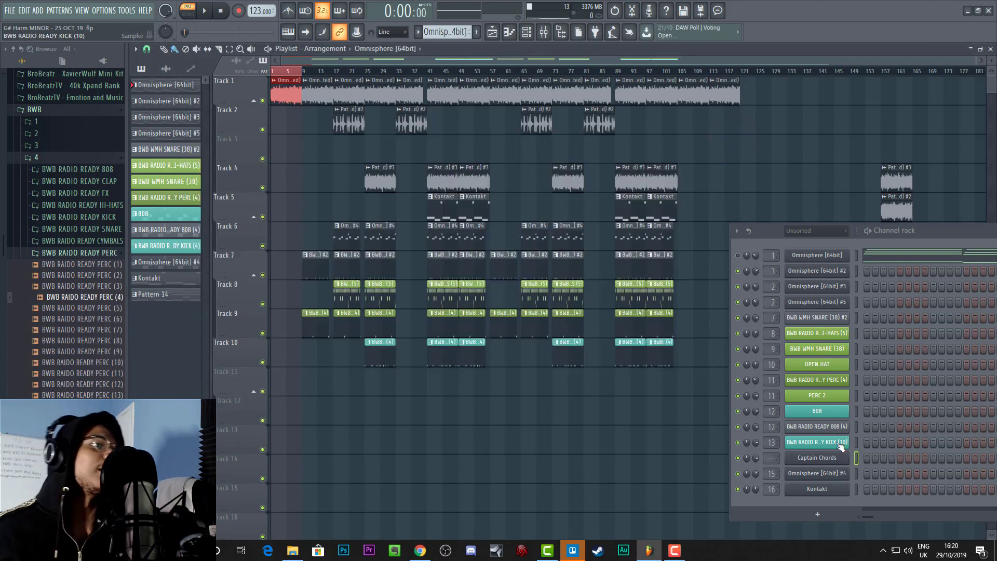
{"action": "left_click", "coordinate": [817, 459]}
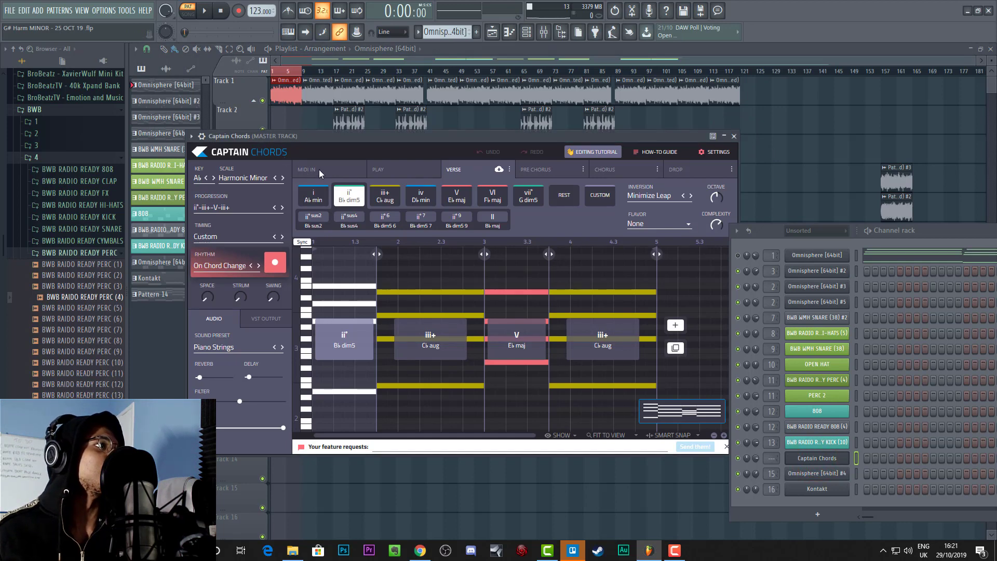
{"action": "left_click", "coordinate": [380, 162]}
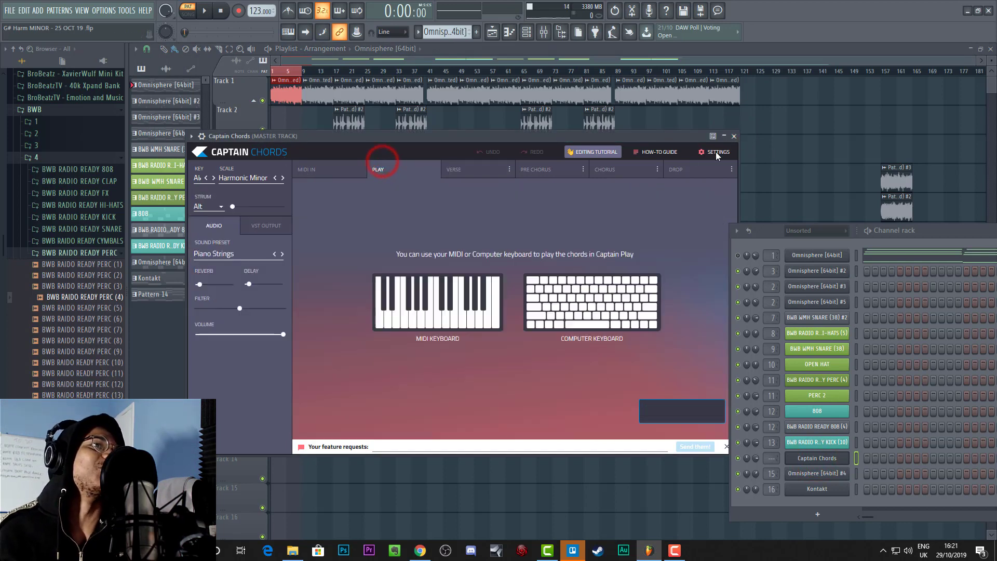
{"action": "left_click", "coordinate": [734, 136]}
Step: Open the first Omnisphere channel's piano roll, examine its upper chord notes and lower bass notes across the pattern, and close it
{"action": "right_click", "coordinate": [808, 252]}
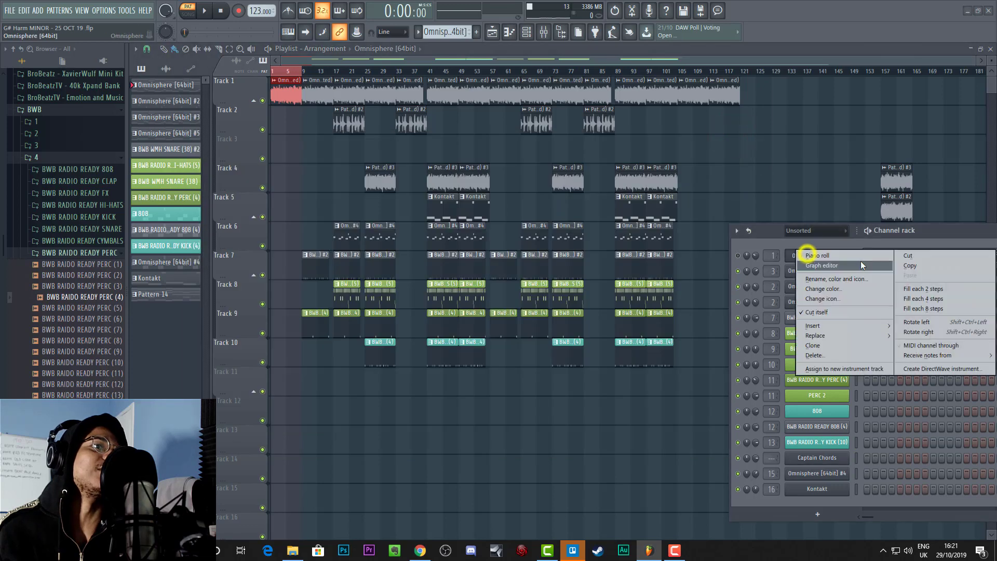
{"action": "left_click", "coordinate": [854, 260]}
{"action": "scroll", "coordinate": [444, 234], "scroll_direction": "down", "scroll_amount": 2}
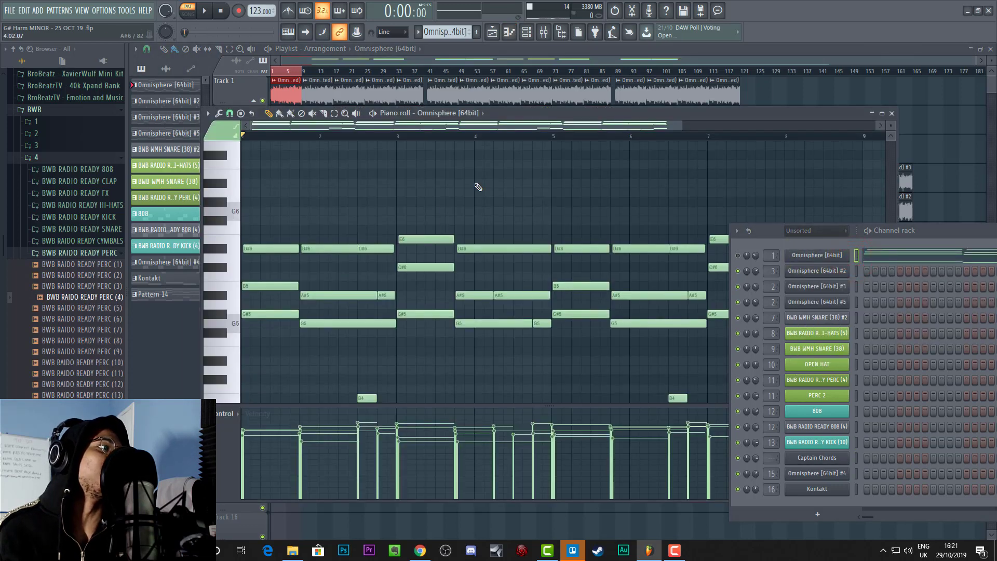
{"action": "scroll", "coordinate": [350, 213], "scroll_direction": "down", "scroll_amount": 8}
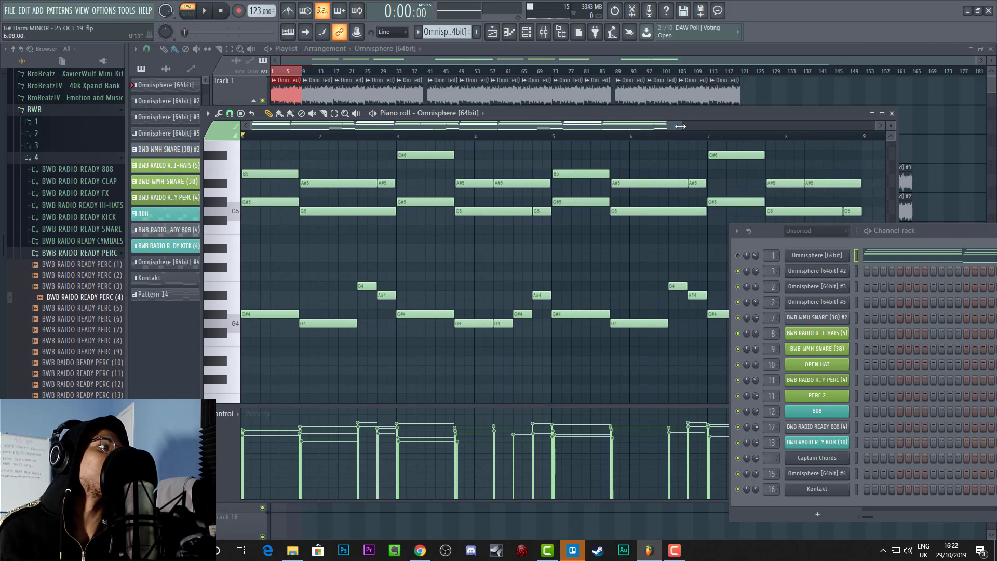
{"action": "left_click_drag", "start_coordinate": [680, 126], "coordinate": [737, 136]}
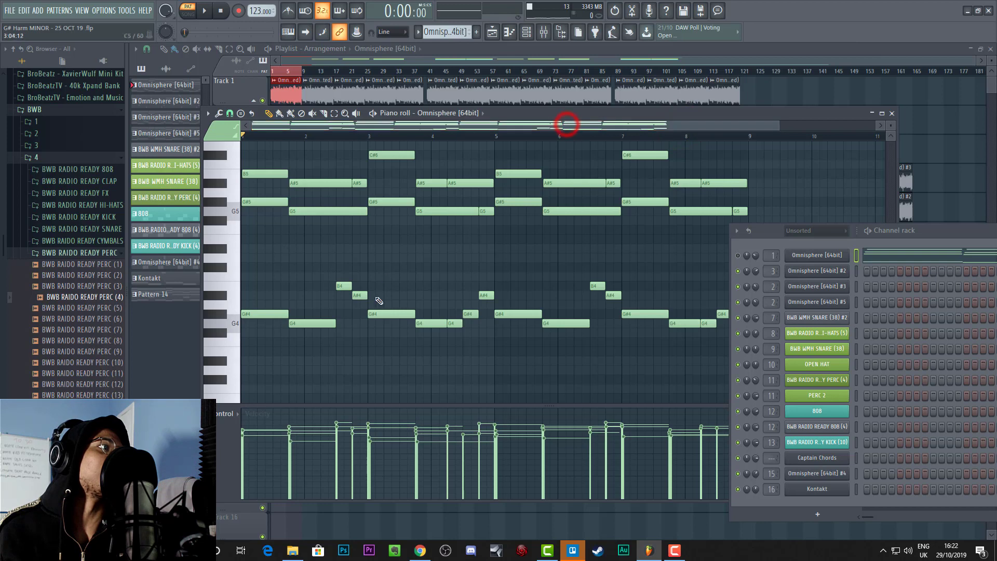
{"action": "scroll", "coordinate": [379, 296], "scroll_direction": "up", "scroll_amount": 2}
{"action": "scroll", "coordinate": [359, 296], "scroll_direction": "down", "scroll_amount": 2}
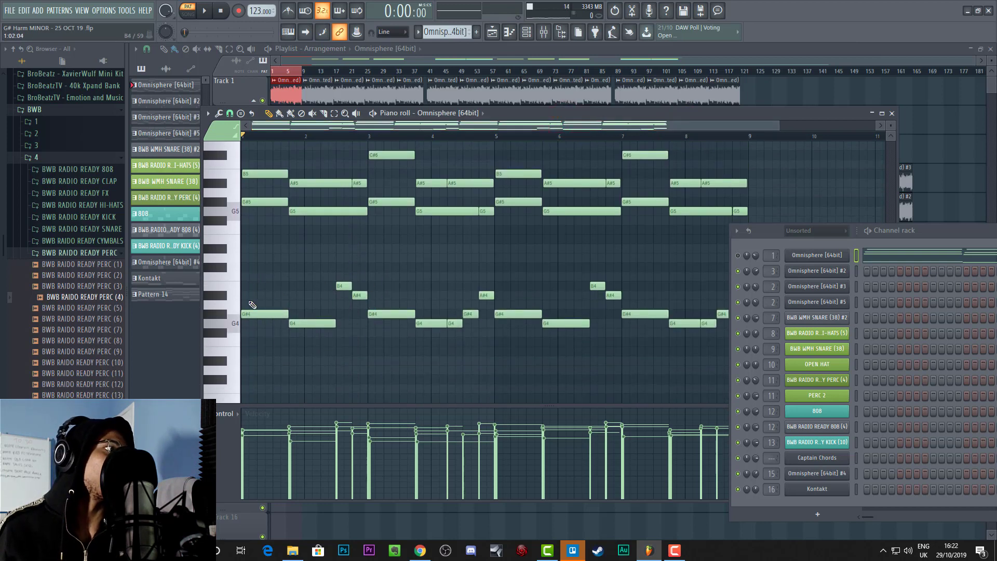
{"action": "scroll", "coordinate": [305, 323], "scroll_direction": "up", "scroll_amount": 2}
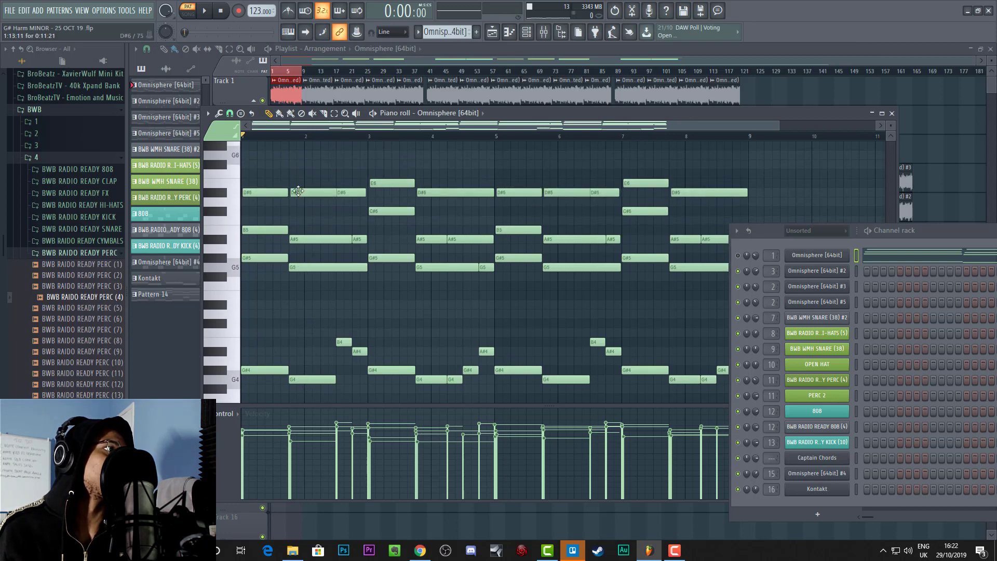
{"action": "scroll", "coordinate": [353, 378], "scroll_direction": "down", "scroll_amount": 2}
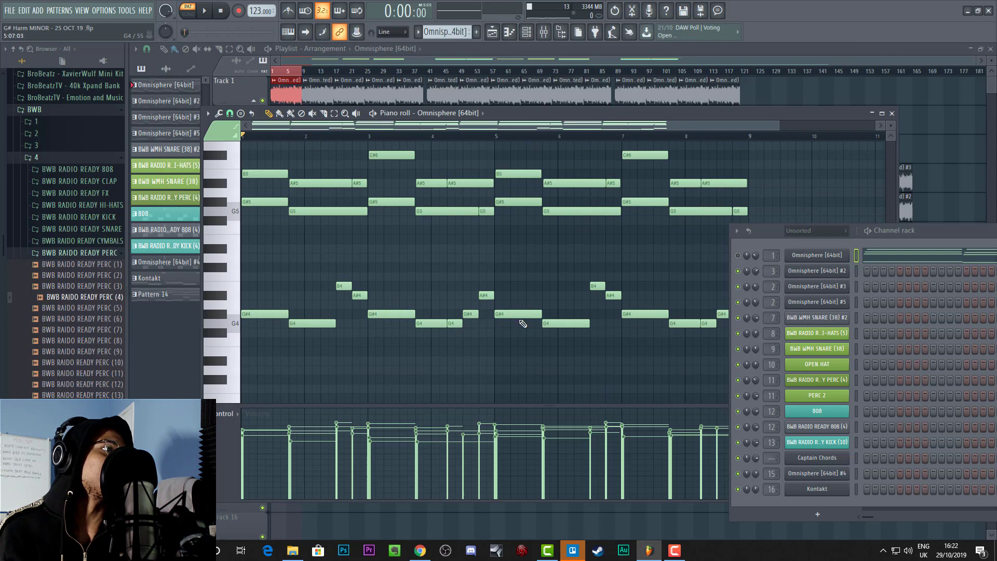
{"action": "scroll", "coordinate": [558, 312], "scroll_direction": "up", "scroll_amount": 3}
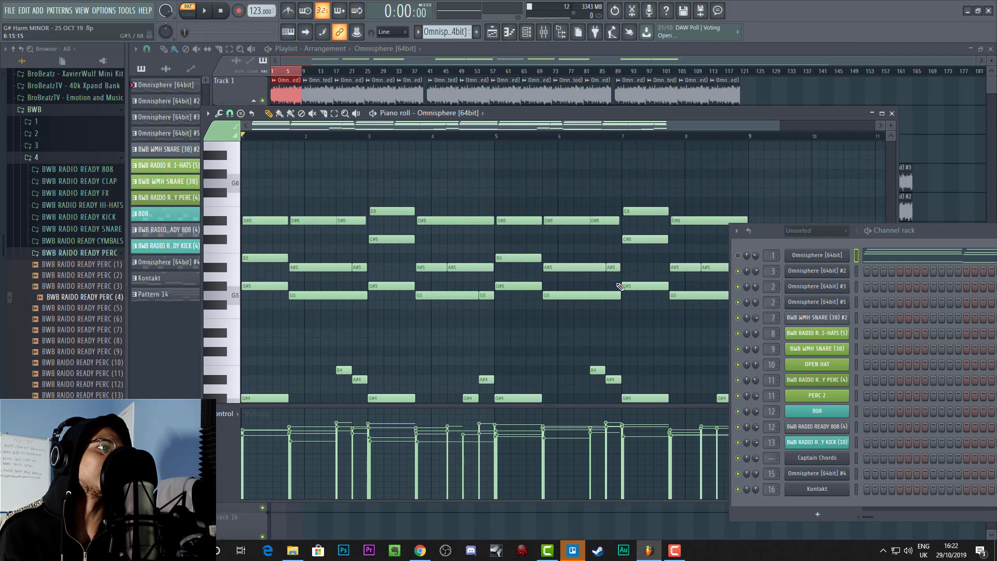
{"action": "left_click", "coordinate": [779, 127]}
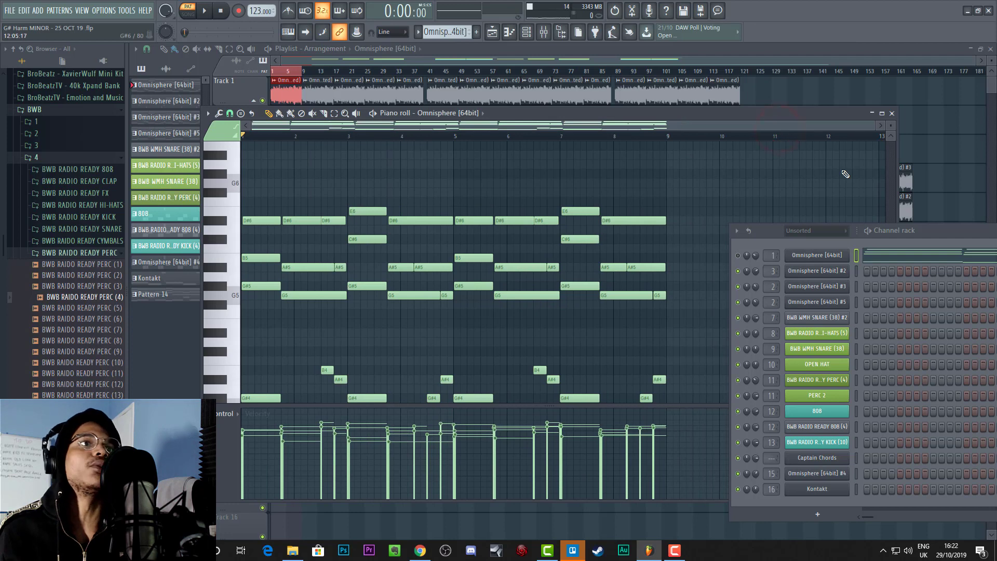
{"action": "left_click", "coordinate": [891, 114]}
Step: Play the first Omnisphere pattern briefly, bring the channel rack into view, and switch to the Omnisphere [64bit] #3 pattern
{"action": "key", "text": "space"}
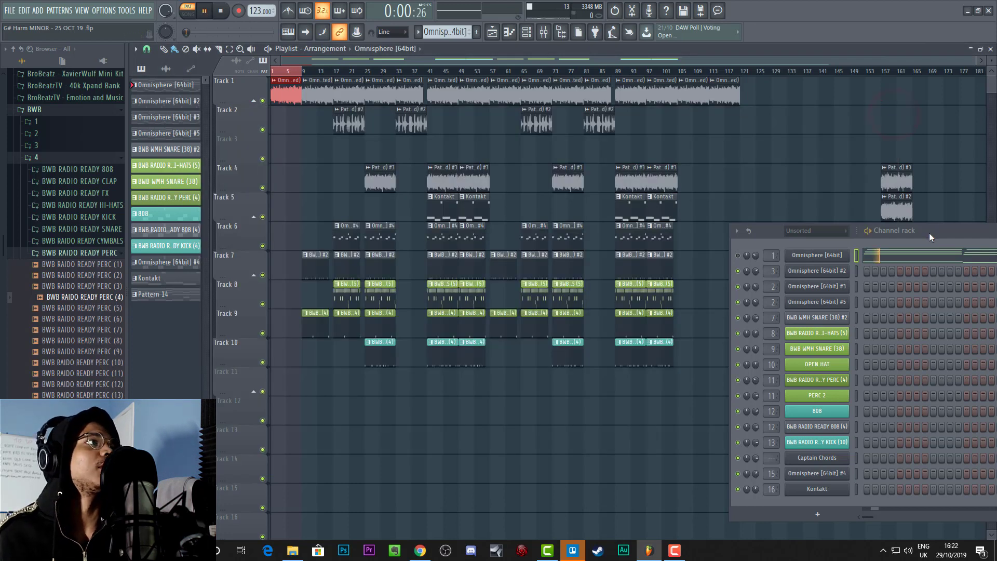
{"action": "key", "text": "space"}
{"action": "left_click_drag", "start_coordinate": [940, 234], "coordinate": [591, 186]}
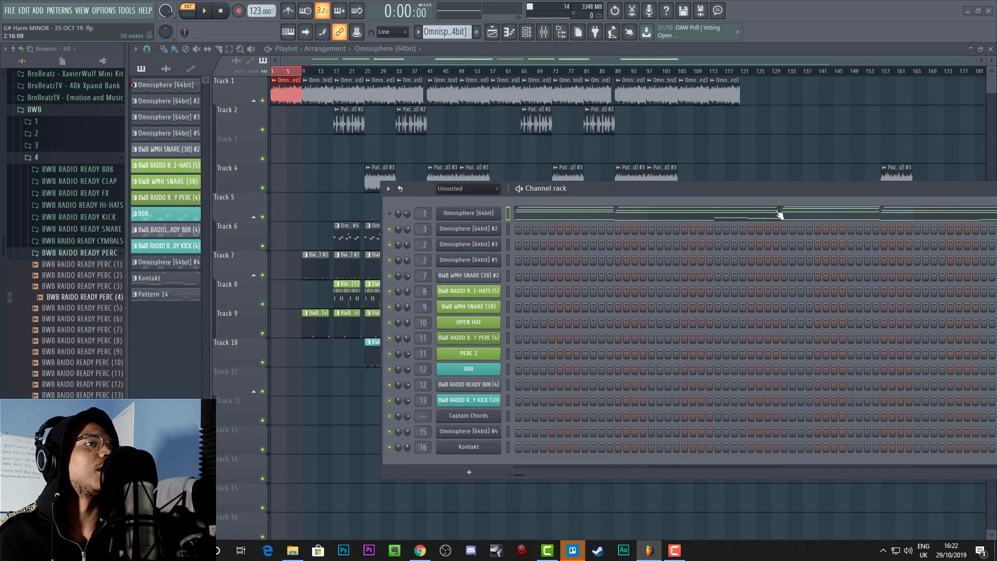
{"action": "left_click_drag", "start_coordinate": [737, 188], "coordinate": [701, 200]}
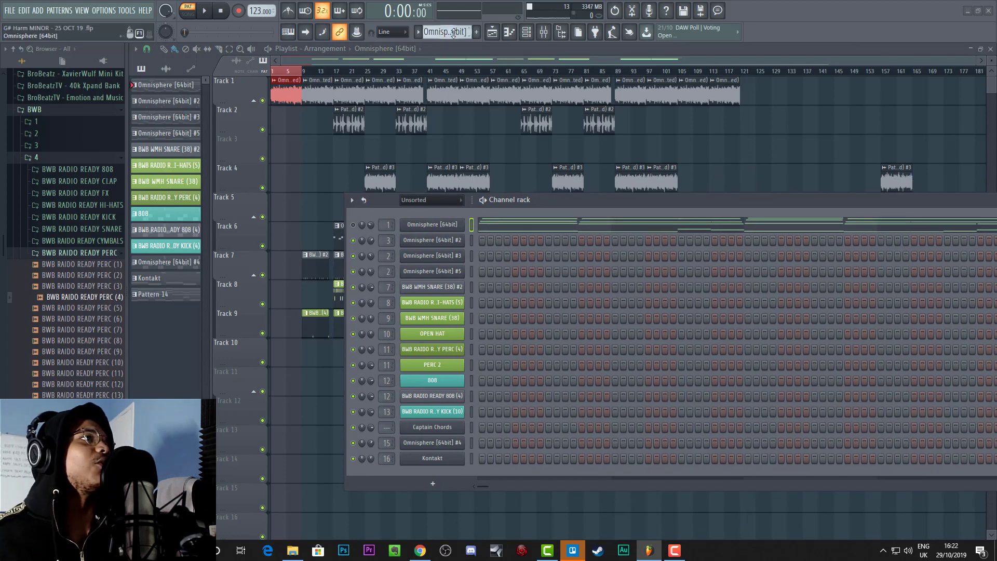
{"action": "scroll", "coordinate": [453, 33], "scroll_direction": "down", "scroll_amount": 2}
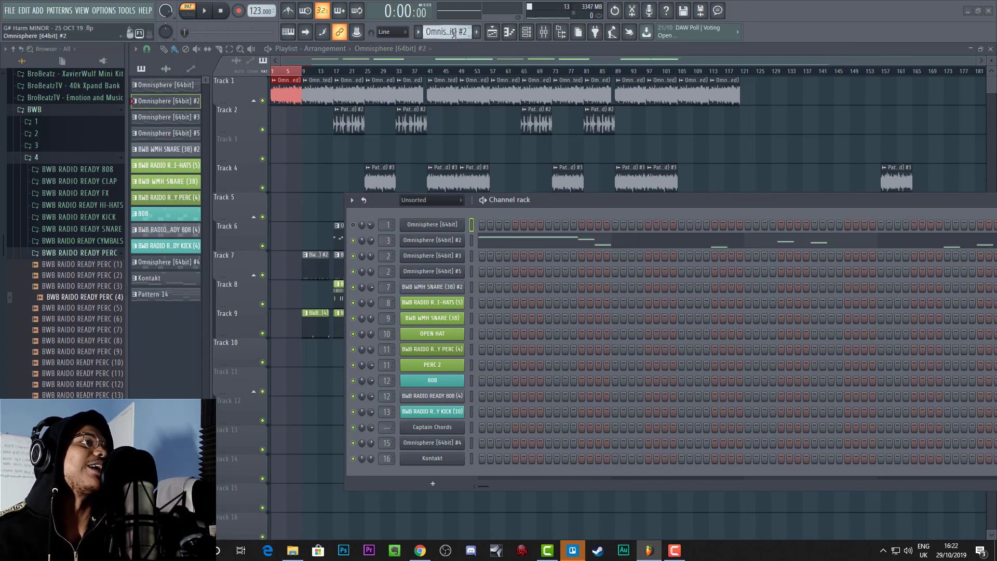
{"action": "scroll", "coordinate": [453, 34], "scroll_direction": "up", "scroll_amount": 1}
{"action": "scroll", "coordinate": [453, 33], "scroll_direction": "down", "scroll_amount": 1}
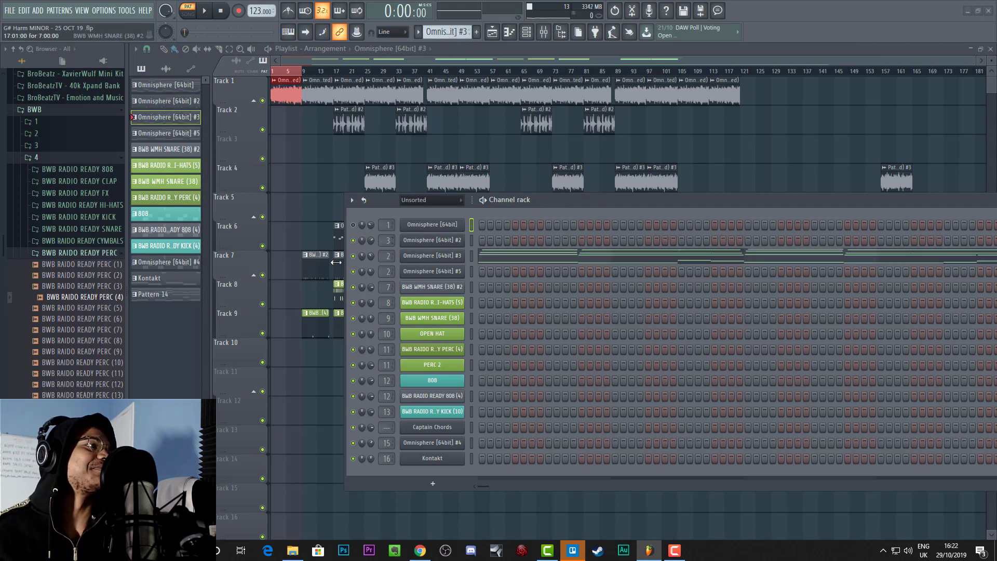
Step: Open the Omnisphere #3 instrument, solo its channel, and play the pattern with the channel rack moved into view
{"action": "left_click", "coordinate": [353, 240]}
{"action": "left_click", "coordinate": [437, 256]}
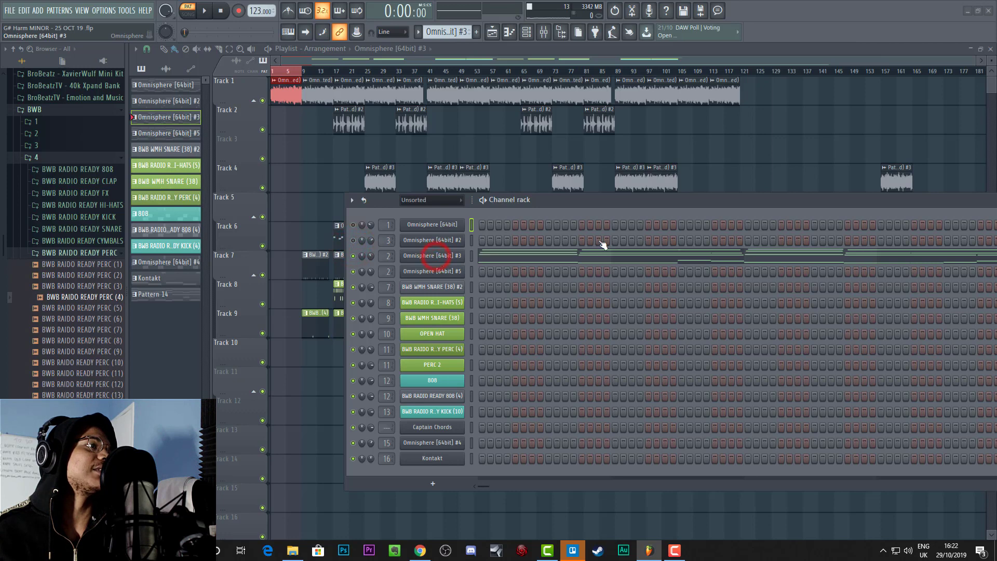
{"action": "left_click_drag", "start_coordinate": [540, 200], "coordinate": [761, 238]}
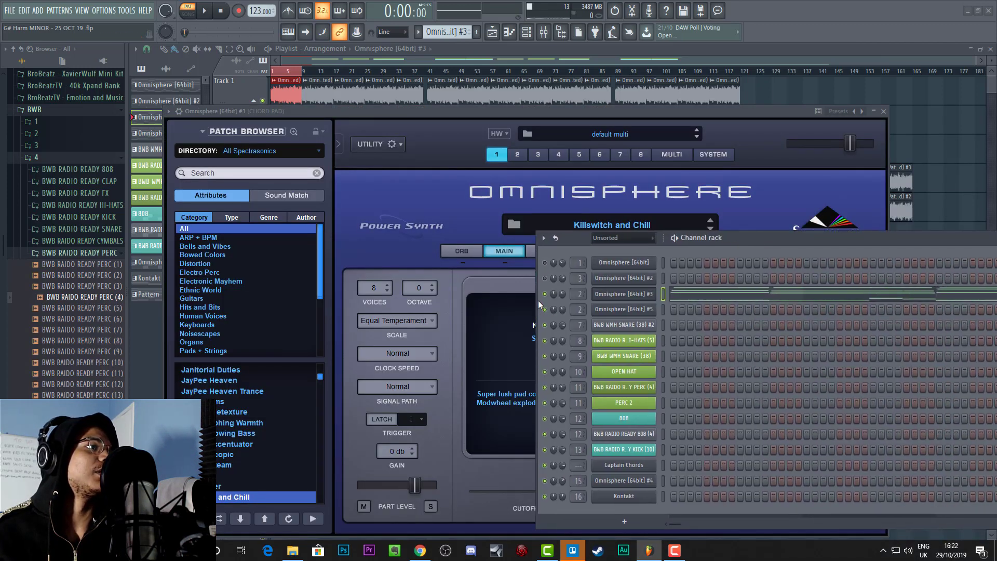
{"action": "right_click", "coordinate": [554, 296]}
{"action": "left_click", "coordinate": [566, 302]}
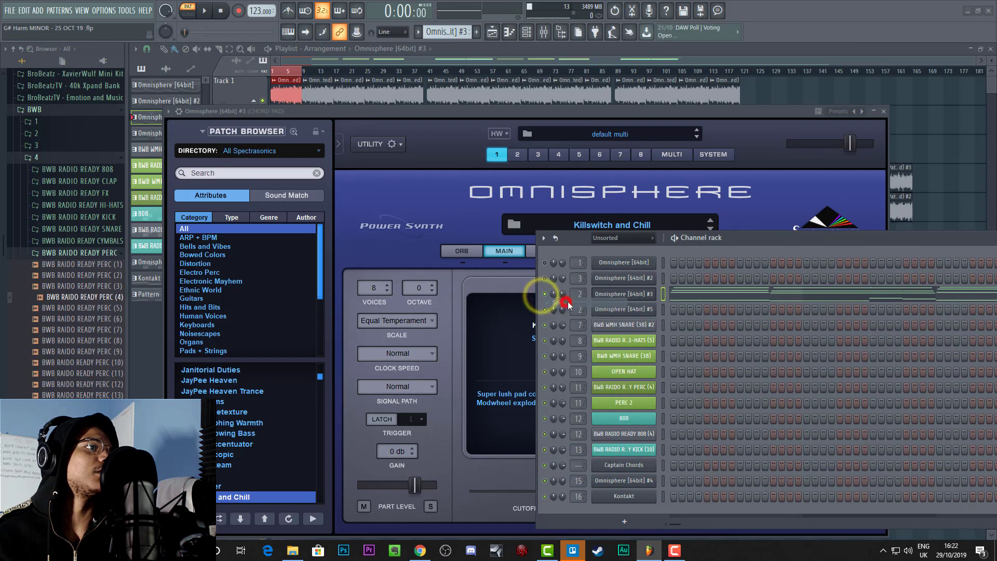
{"action": "key", "text": "space"}
{"action": "left_click_drag", "start_coordinate": [747, 239], "coordinate": [581, 254]}
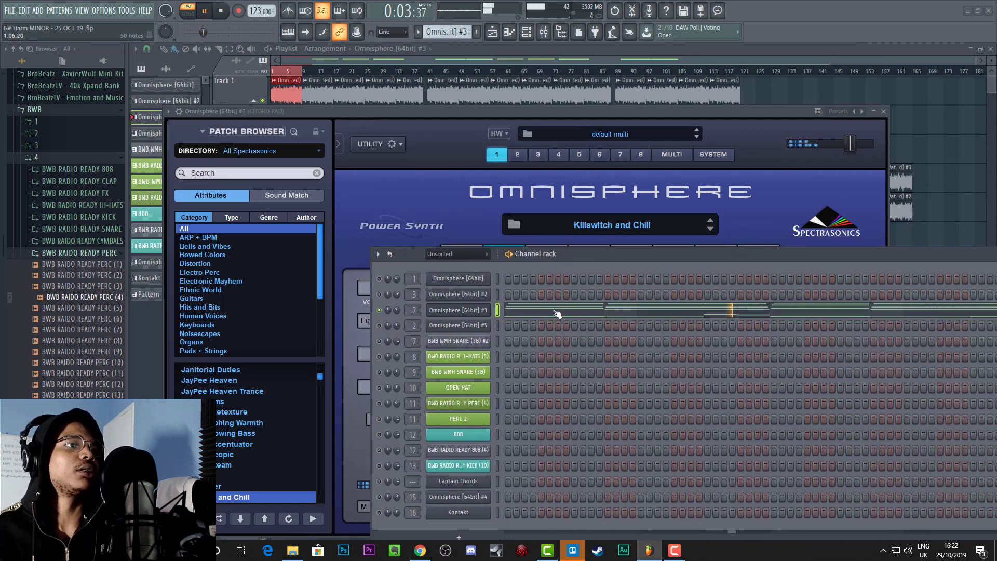
{"action": "left_click_drag", "start_coordinate": [594, 254], "coordinate": [563, 255]}
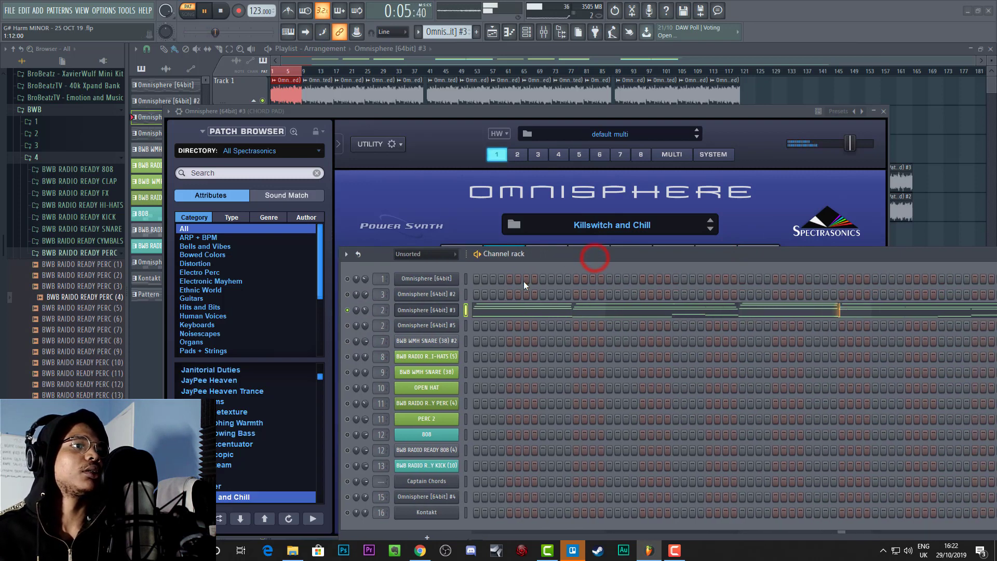
Step: Open the Omnisphere #3 piano roll, follow its upper and lower notes during playback, and stop the playback
{"action": "right_click", "coordinate": [461, 310]}
{"action": "left_click", "coordinate": [475, 307]}
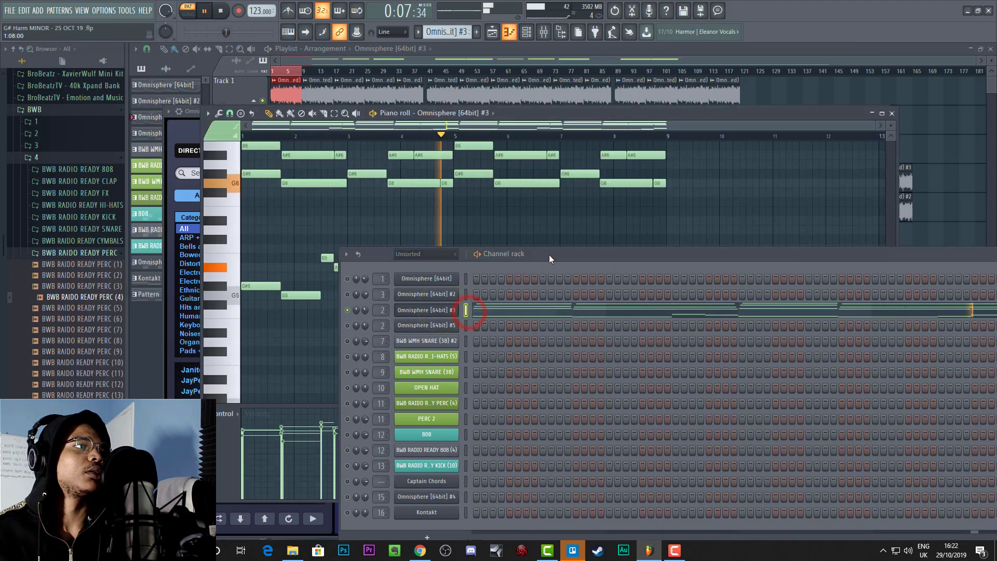
{"action": "scroll", "coordinate": [375, 261], "scroll_direction": "up", "scroll_amount": 4}
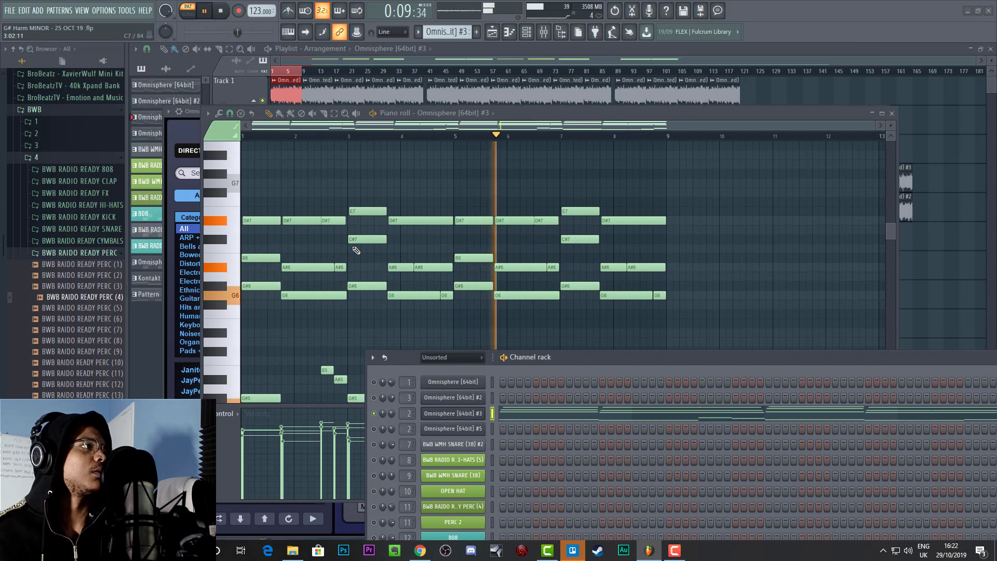
{"action": "scroll", "coordinate": [395, 288], "scroll_direction": "down", "scroll_amount": 4}
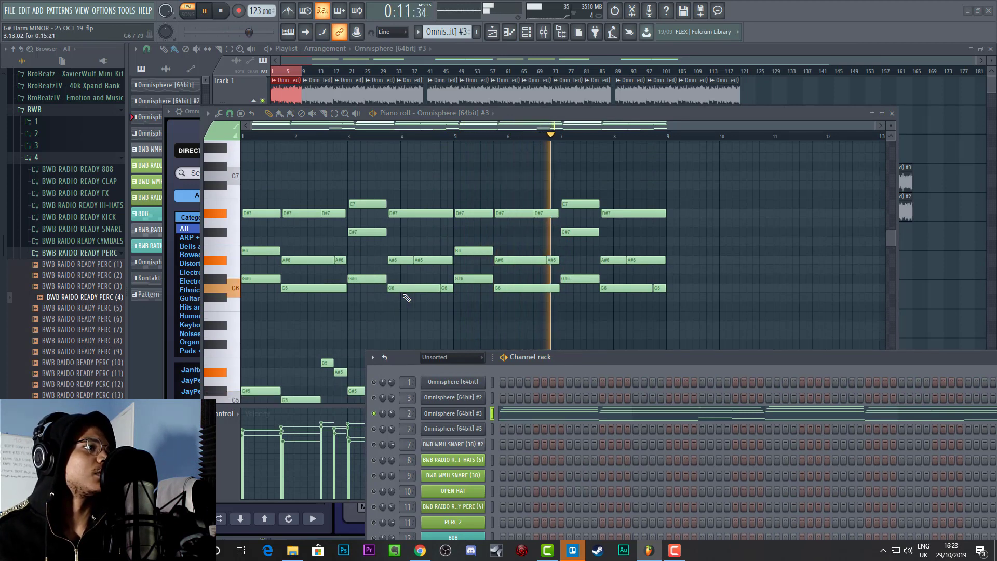
{"action": "scroll", "coordinate": [404, 291], "scroll_direction": "up", "scroll_amount": 1}
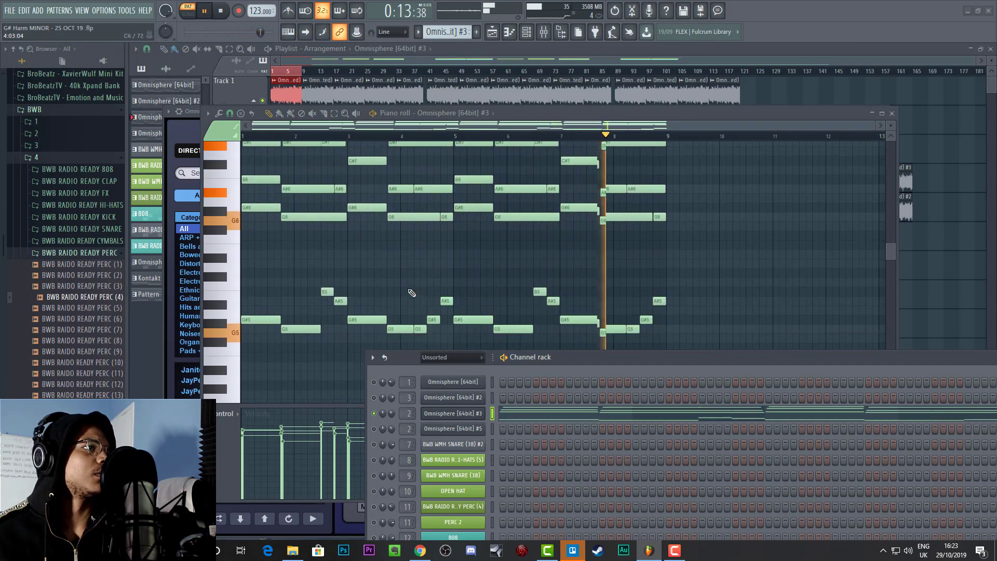
{"action": "scroll", "coordinate": [410, 291], "scroll_direction": "up", "scroll_amount": 1}
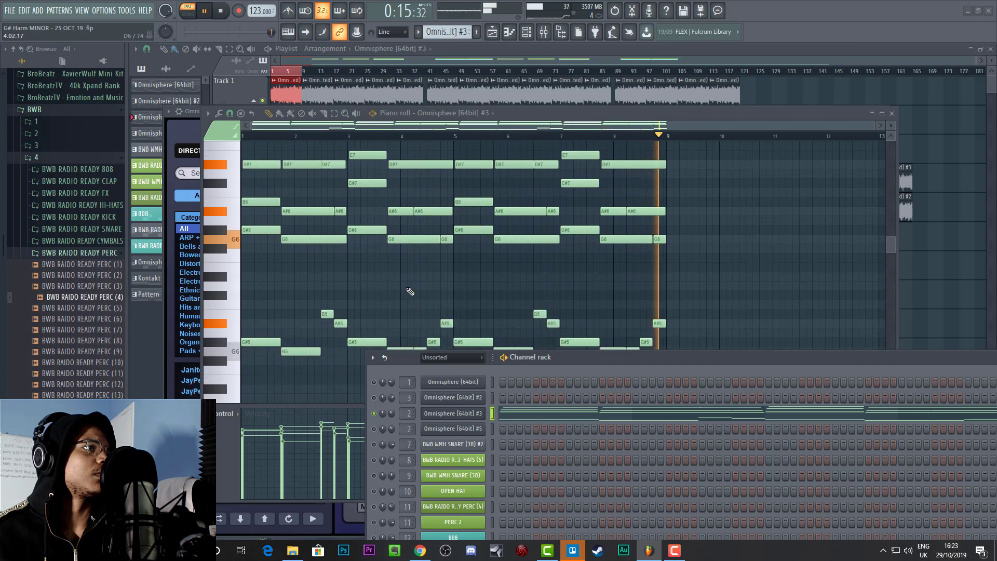
{"action": "key", "text": "space"}
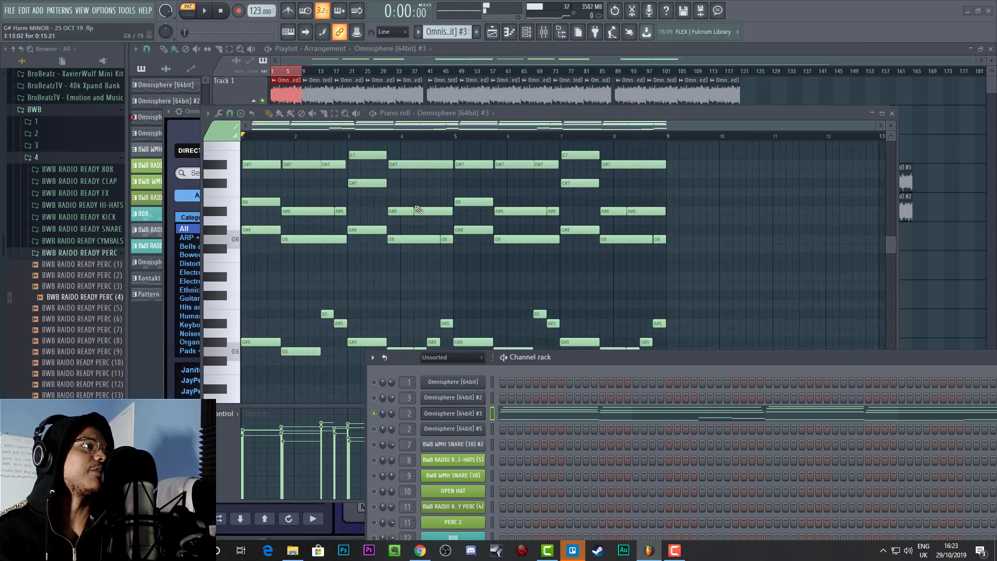
Step: Examine the Omnisphere #3 chord and bass notes with the channel rack moved clear of them, and close the piano roll
{"action": "scroll", "coordinate": [387, 183], "scroll_direction": "up", "scroll_amount": 1}
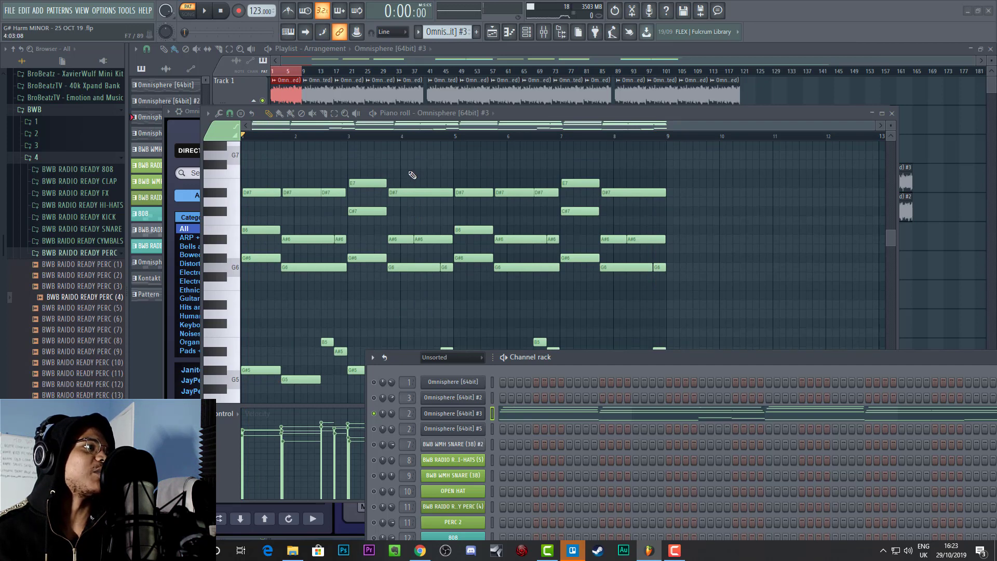
{"action": "scroll", "coordinate": [412, 175], "scroll_direction": "down", "scroll_amount": 2}
{"action": "scroll", "coordinate": [408, 297], "scroll_direction": "up", "scroll_amount": 2}
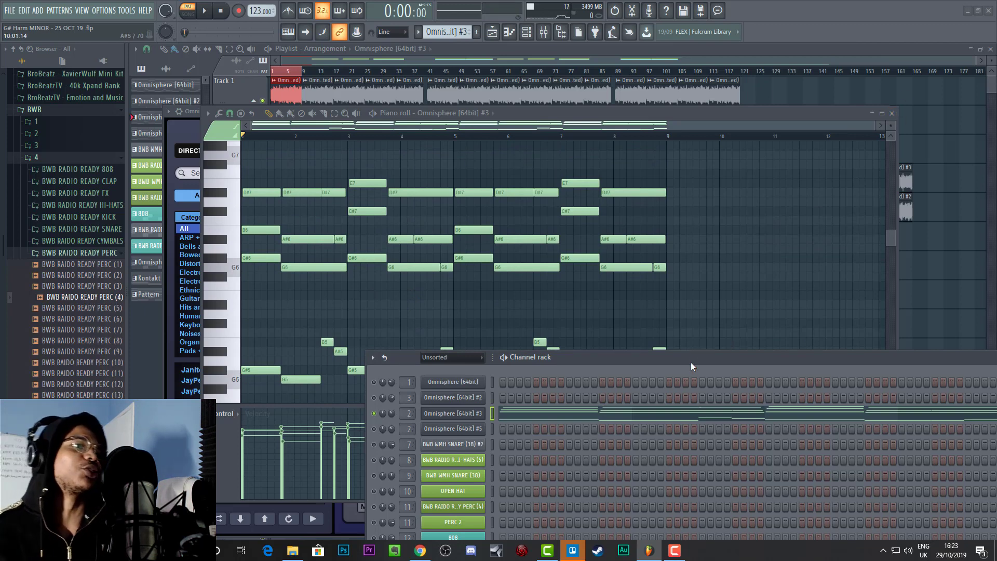
{"action": "left_click_drag", "start_coordinate": [692, 367], "coordinate": [681, 473]}
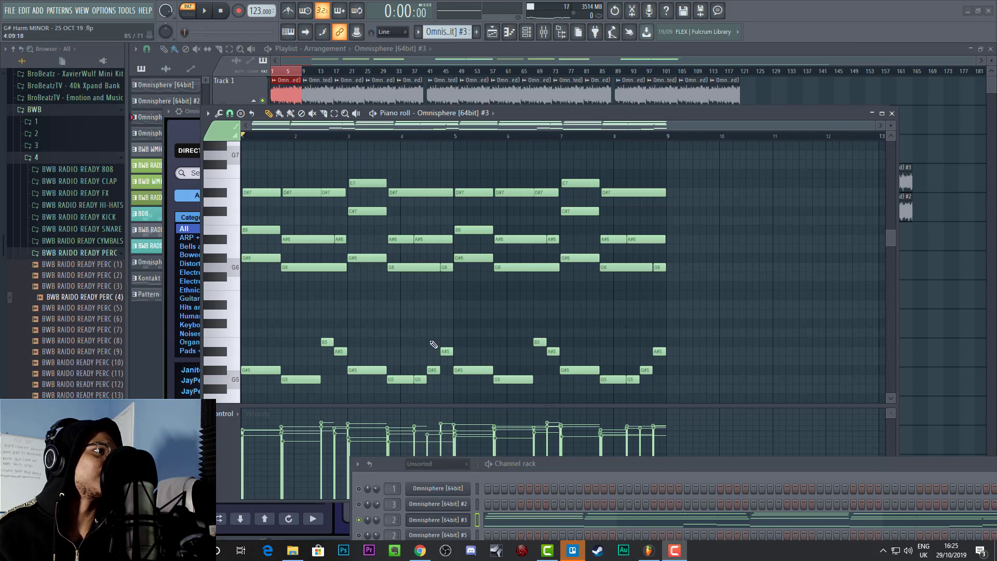
{"action": "left_click", "coordinate": [892, 113]}
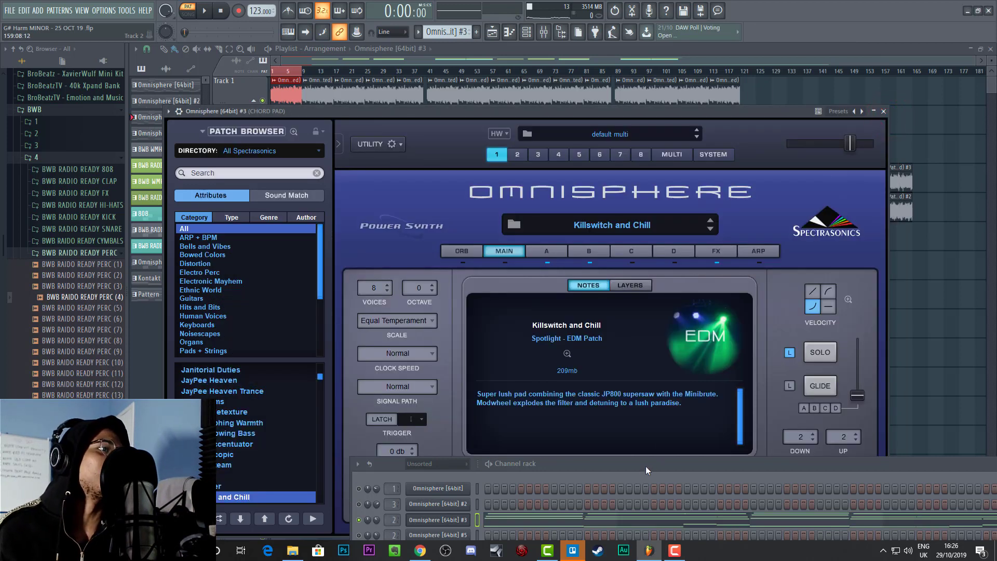
Step: Rearrange the Omnisphere #3 plugin window and the channel rack so the patch name and the channel list are both in view
{"action": "left_click_drag", "start_coordinate": [646, 466], "coordinate": [516, 302]}
{"action": "left_click", "coordinate": [470, 111]}
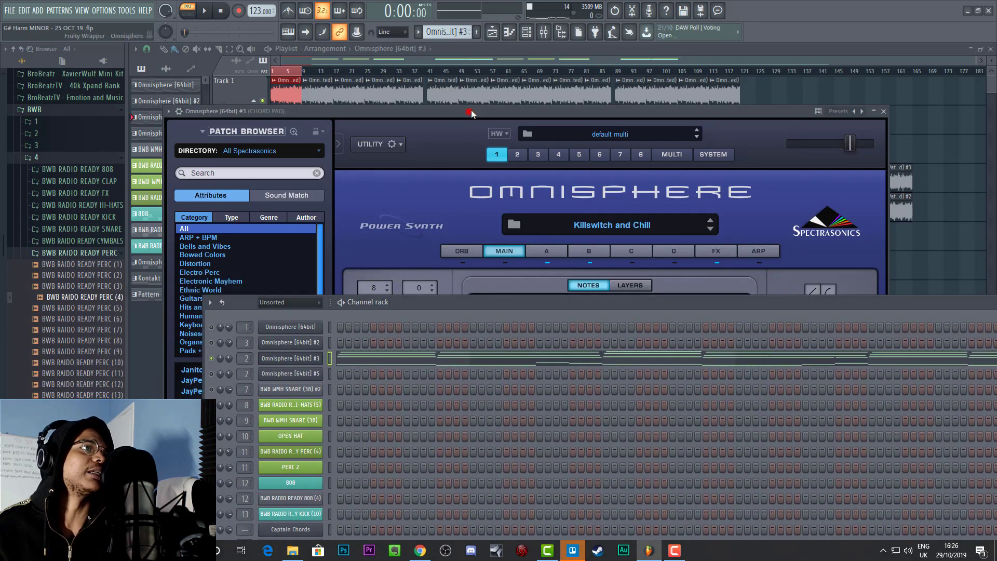
{"action": "left_click_drag", "start_coordinate": [472, 110], "coordinate": [504, 81]}
{"action": "left_click_drag", "start_coordinate": [512, 305], "coordinate": [508, 260]}
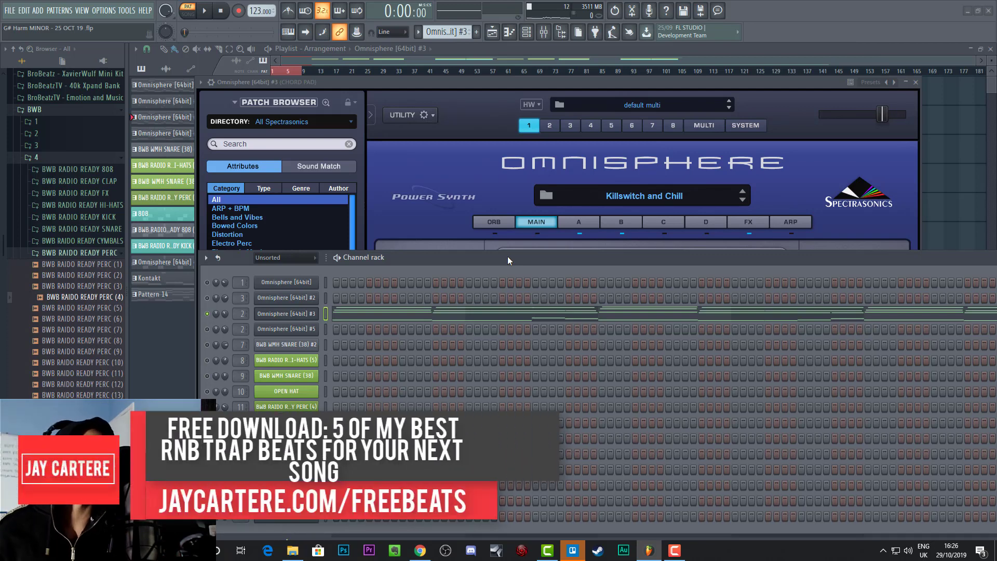
Step: Close the Omnisphere #3 plugin window, arrange the channel rack below the playlist, and play the Omnisphere #3 pattern before stopping it
{"action": "mouse_move", "coordinate": [581, 86]}
{"action": "left_mouse_down"}
{"action": "mouse_move", "coordinate": [595, 323]}
{"action": "mouse_move", "coordinate": [565, 176]}
{"action": "mouse_move", "coordinate": [634, 177]}
{"action": "mouse_move", "coordinate": [601, 161]}
{"action": "left_mouse_up"}
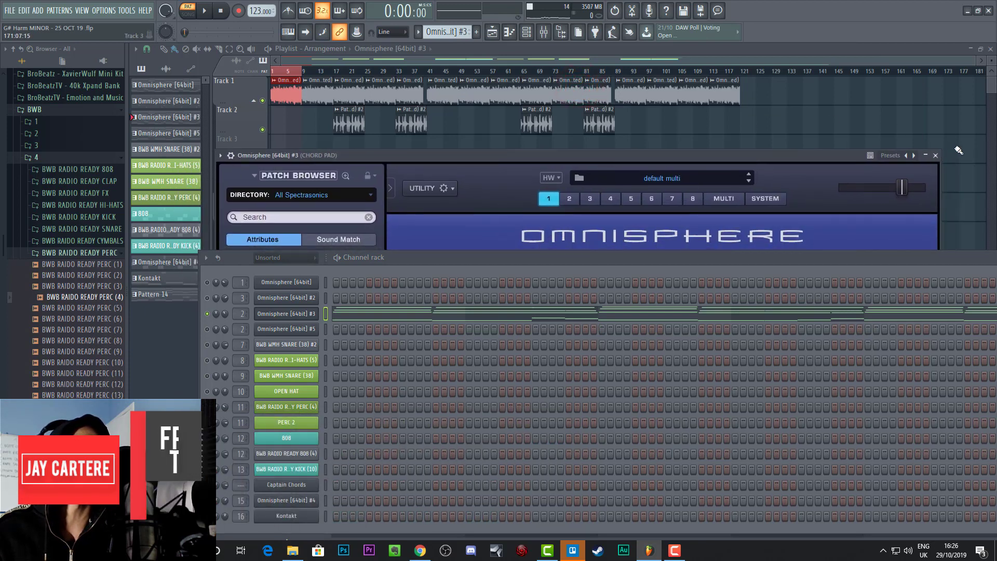
{"action": "left_click", "coordinate": [933, 156]}
{"action": "left_click_drag", "start_coordinate": [538, 258], "coordinate": [665, 338]}
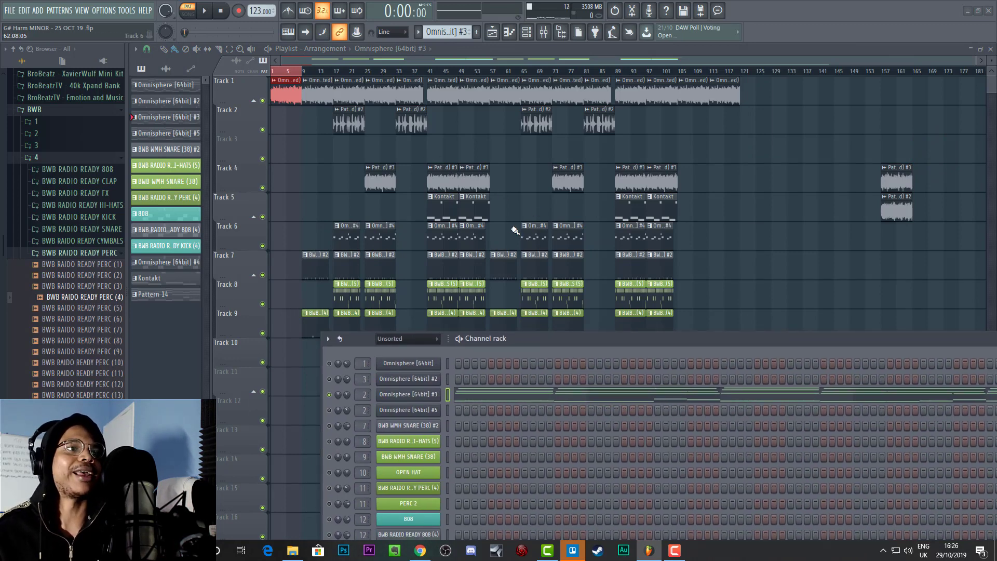
{"action": "left_click_drag", "start_coordinate": [566, 338], "coordinate": [520, 268]}
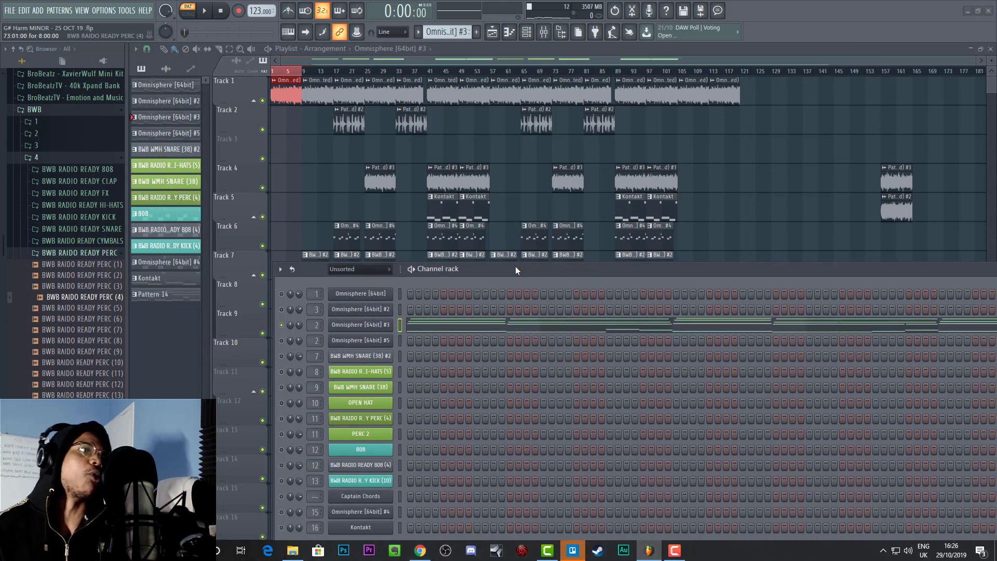
{"action": "key", "text": "space"}
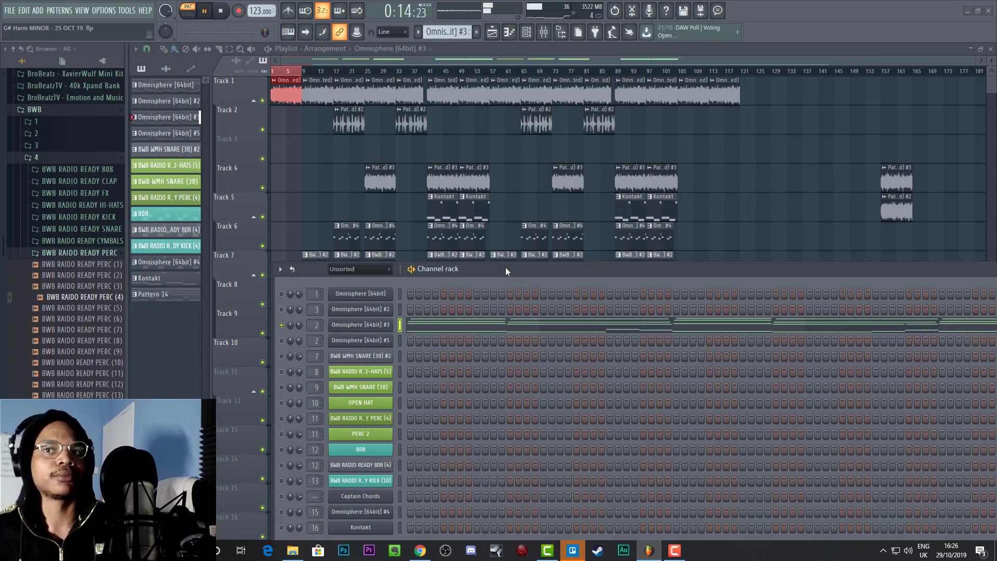
{"action": "key", "text": "space"}
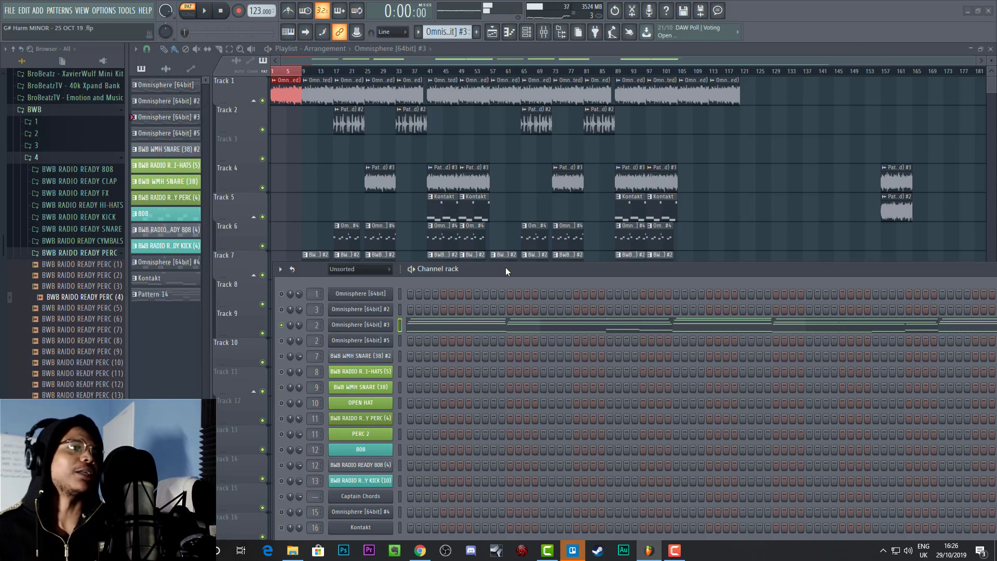
Step: Switch to the Omnisphere #5 pattern with only its channel active and play it, keeping the channel rack in view
{"action": "left_click_drag", "start_coordinate": [506, 267], "coordinate": [500, 226]}
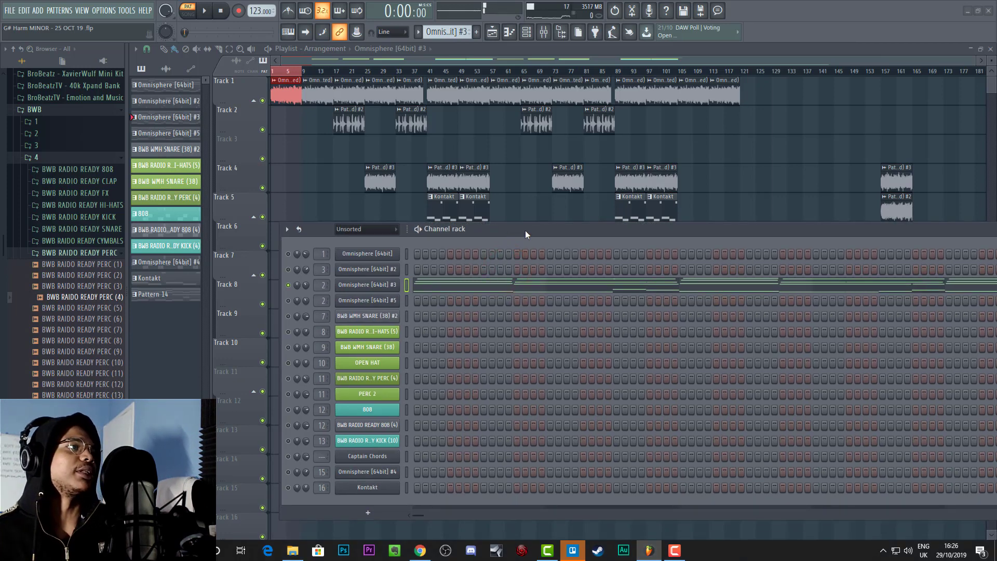
{"action": "left_click", "coordinate": [288, 301]}
{"action": "left_click", "coordinate": [176, 132]}
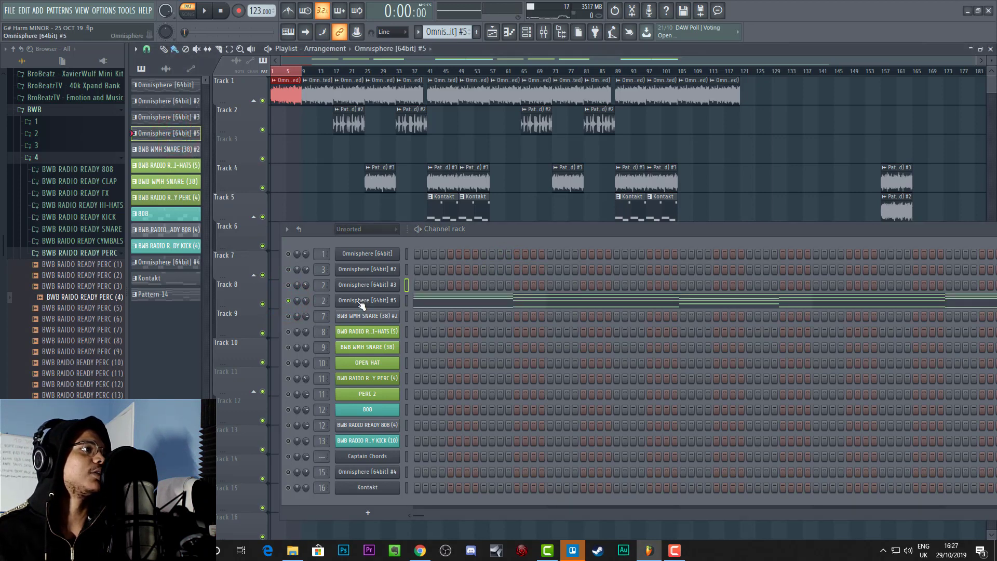
{"action": "key", "text": "space"}
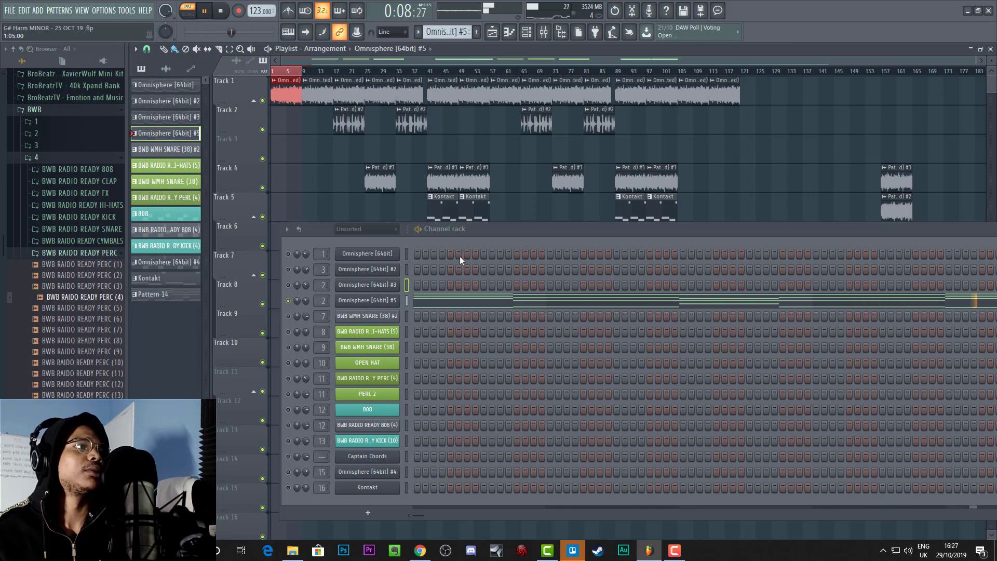
{"action": "left_click_drag", "start_coordinate": [484, 230], "coordinate": [531, 237]}
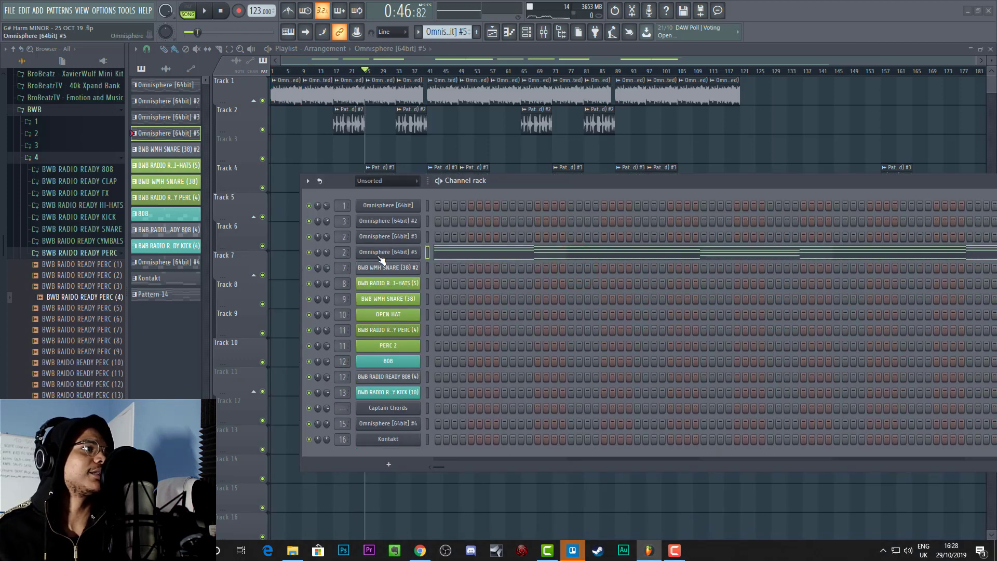
Step: Open the Omnisphere #5 piano roll, examine its upper and lower chord notes, close it, and bring the channel rack back into view
{"action": "right_click", "coordinate": [404, 256]}
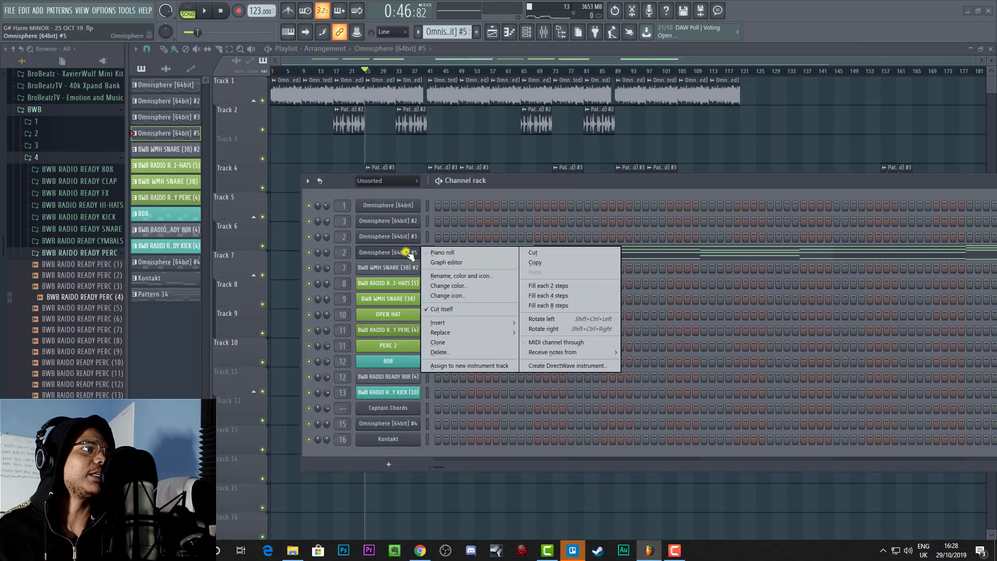
{"action": "left_click", "coordinate": [445, 252]}
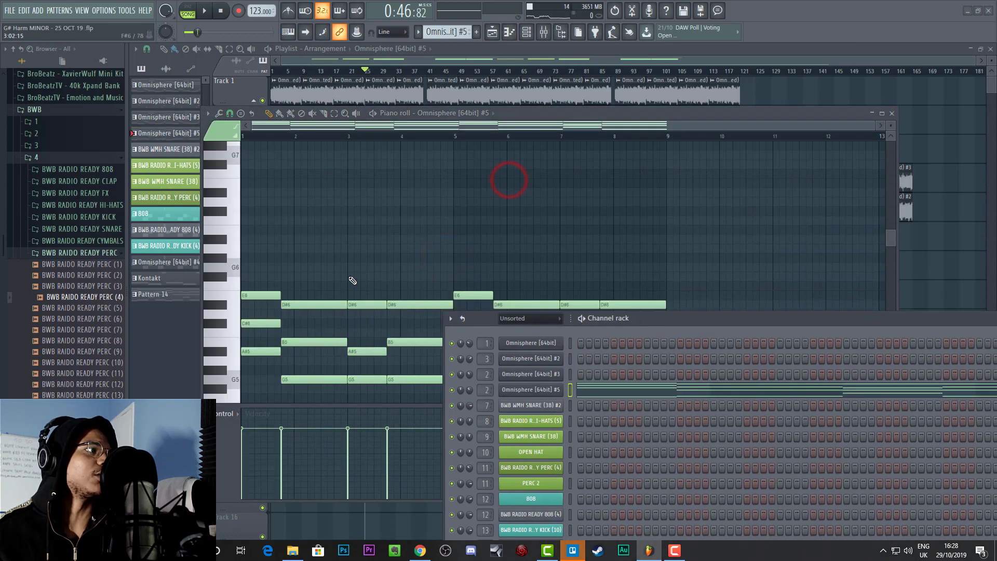
{"action": "scroll", "coordinate": [349, 283], "scroll_direction": "down", "scroll_amount": 5}
{"action": "scroll", "coordinate": [363, 253], "scroll_direction": "down", "scroll_amount": 3}
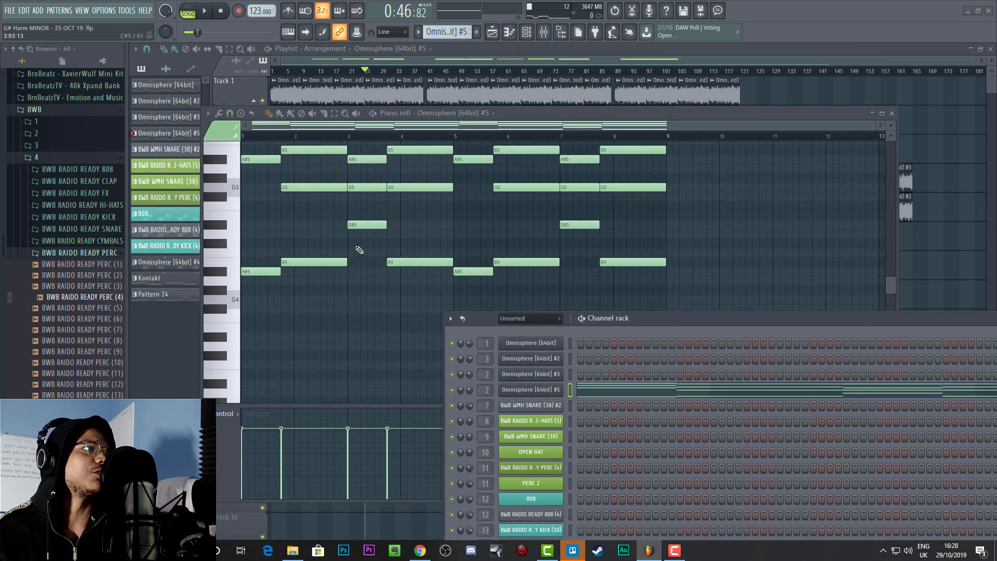
{"action": "left_click", "coordinate": [892, 115]}
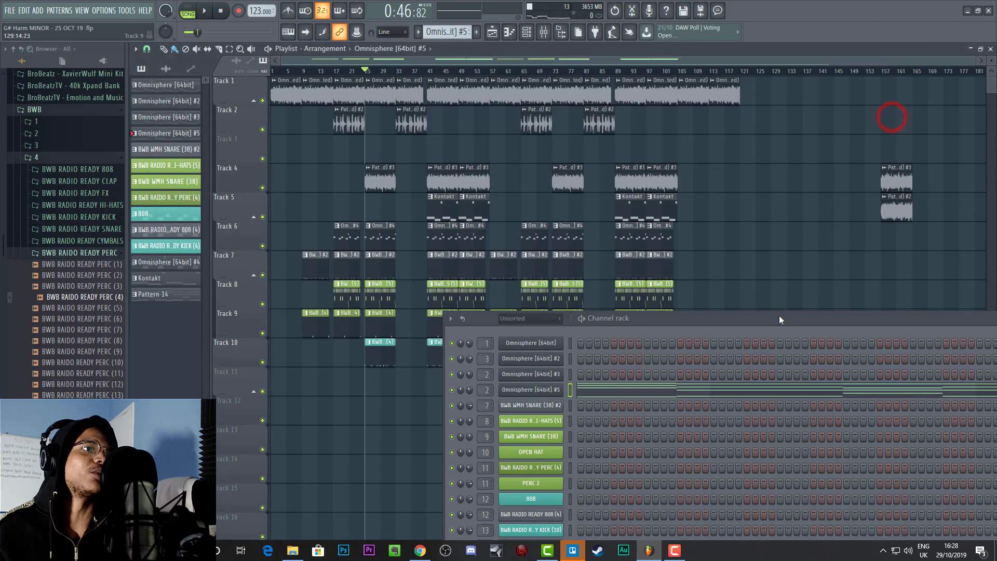
{"action": "left_click_drag", "start_coordinate": [779, 317], "coordinate": [656, 211]}
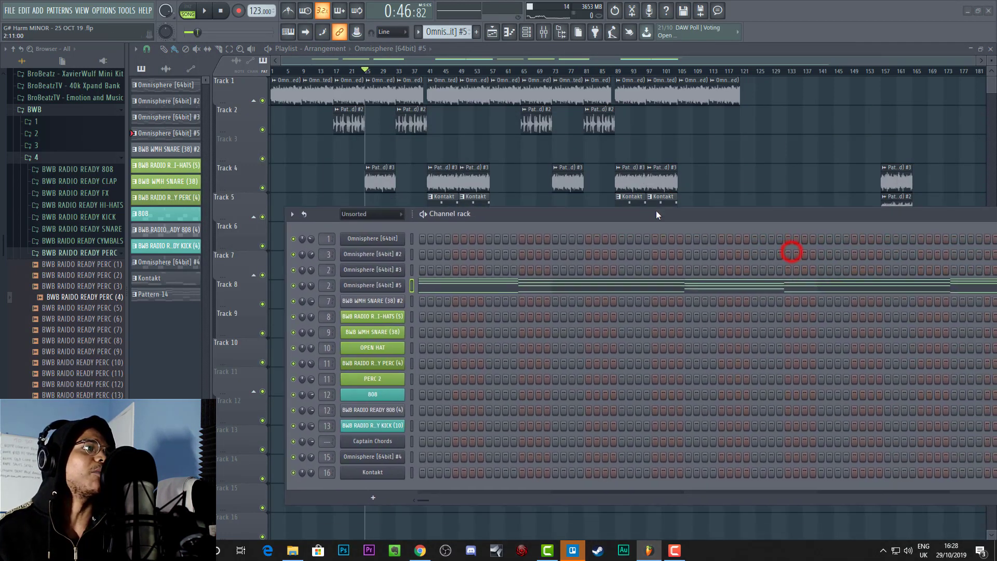
Step: Mute the Omnisphere #5 channel and shift the channel rack to uncover its row of channels
{"action": "left_click", "coordinate": [292, 286]}
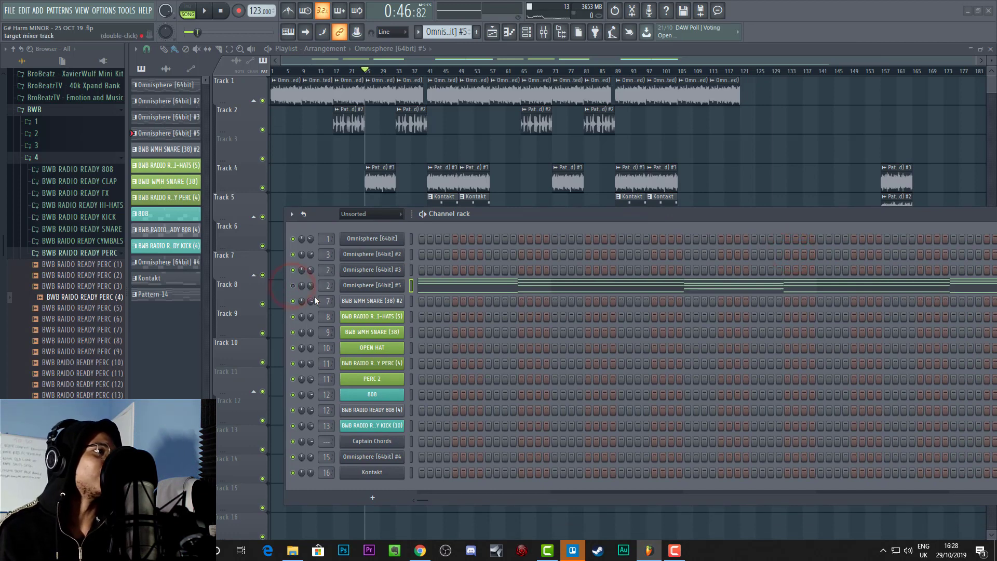
{"action": "right_click", "coordinate": [292, 300]}
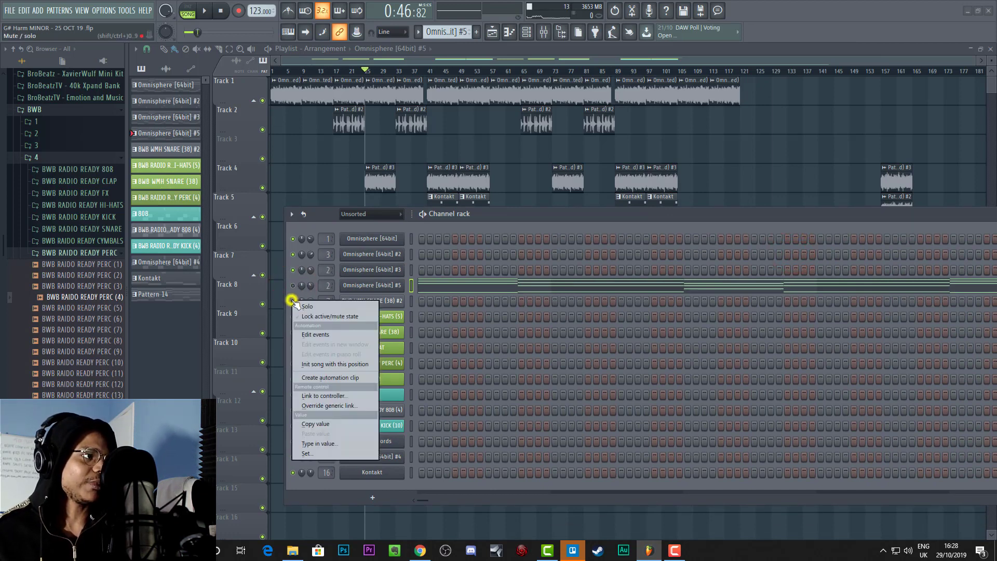
{"action": "left_click", "coordinate": [522, 214]}
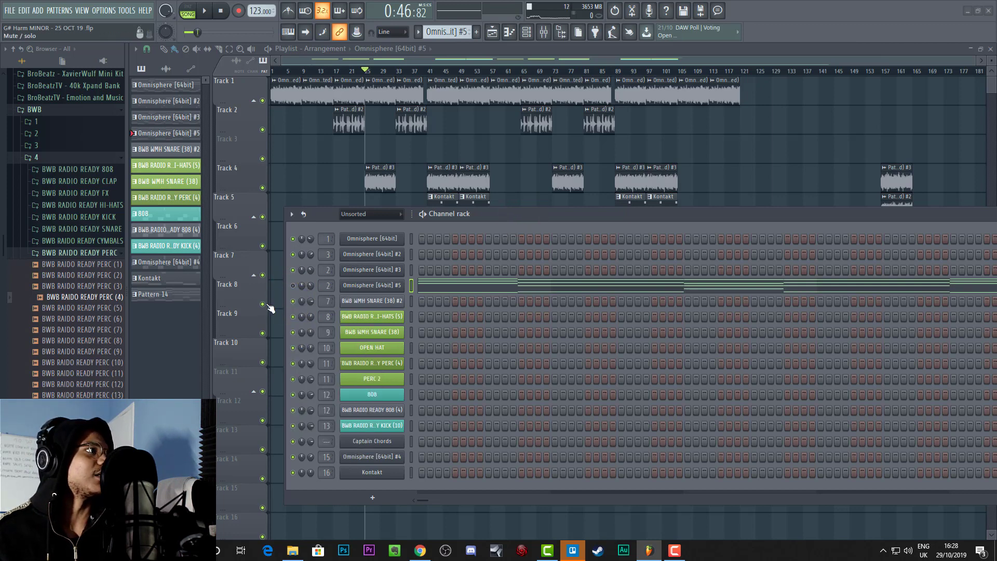
{"action": "left_click_drag", "start_coordinate": [497, 216], "coordinate": [536, 204]}
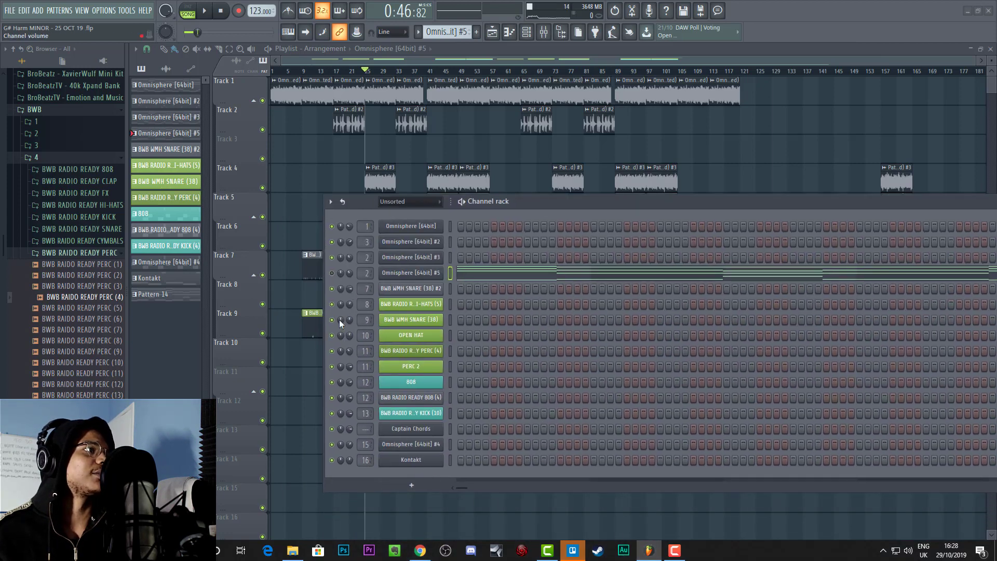
Step: Select Pattern 14, play the song briefly, and move the channel rack clear of the playlist tracks
{"action": "left_click", "coordinate": [179, 277]}
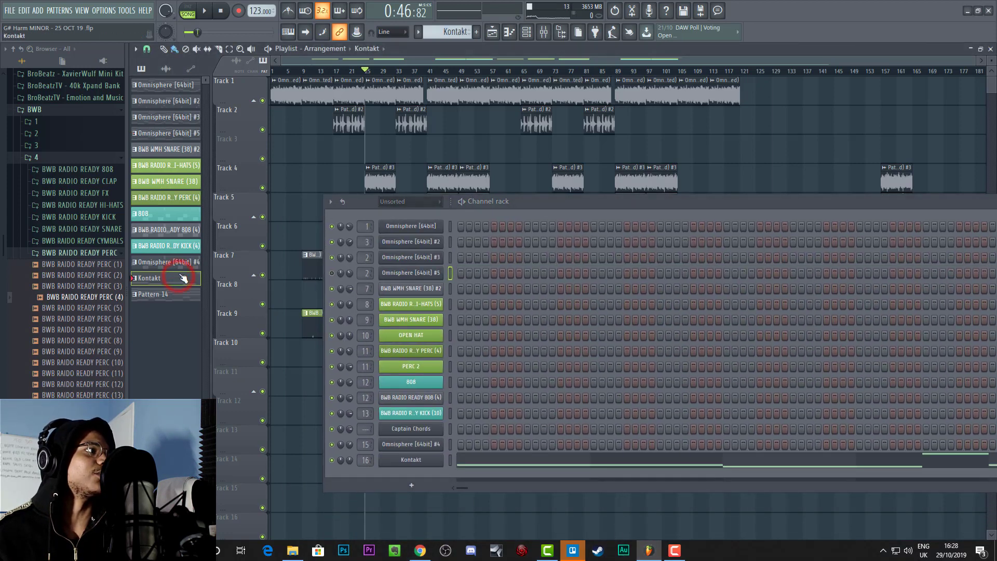
{"action": "left_click", "coordinate": [186, 297]}
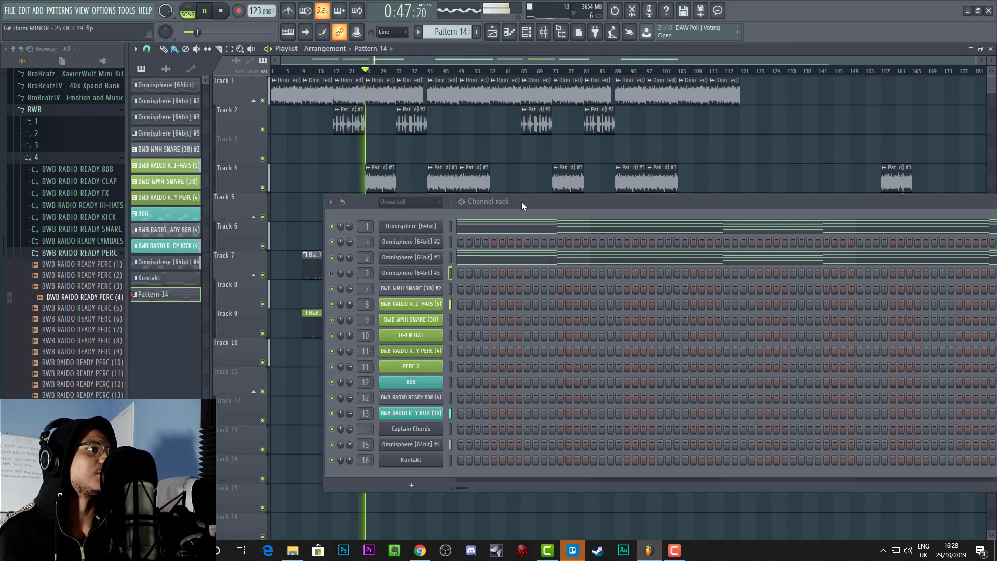
{"action": "left_click_drag", "start_coordinate": [528, 201], "coordinate": [470, 239]}
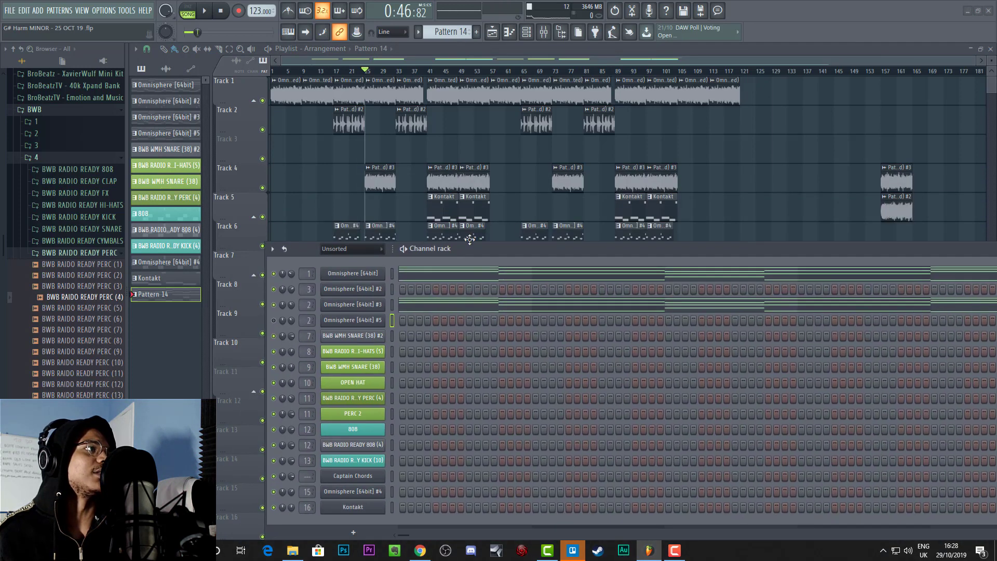
Step: Switch playback to pattern mode, select the Kontakt pattern, and open the Kontakt channel's piano roll
{"action": "left_click", "coordinate": [188, 11]}
{"action": "left_click_drag", "start_coordinate": [524, 253], "coordinate": [551, 161]}
{"action": "left_click", "coordinate": [167, 283]}
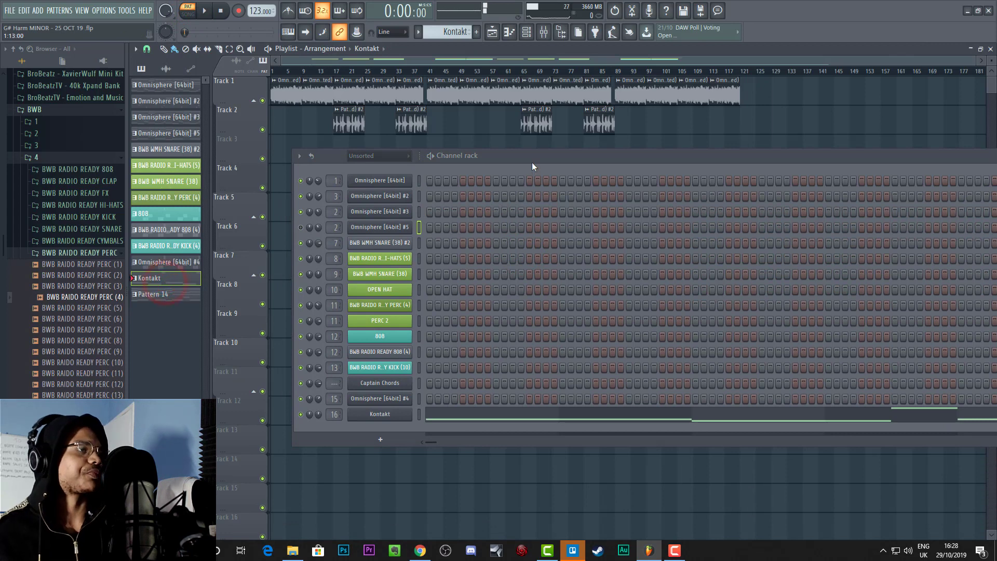
{"action": "right_click", "coordinate": [379, 414]}
{"action": "left_click", "coordinate": [441, 413]}
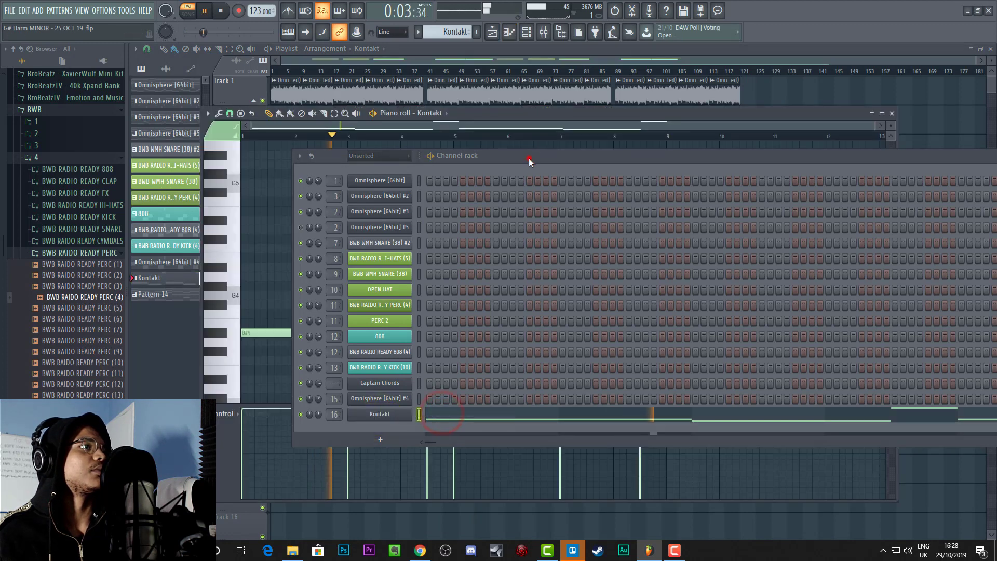
Step: Follow the Kontakt notes during playback with the channel rack moved off them, stop the playback, and close the piano roll
{"action": "left_click_drag", "start_coordinate": [529, 158], "coordinate": [600, 394]}
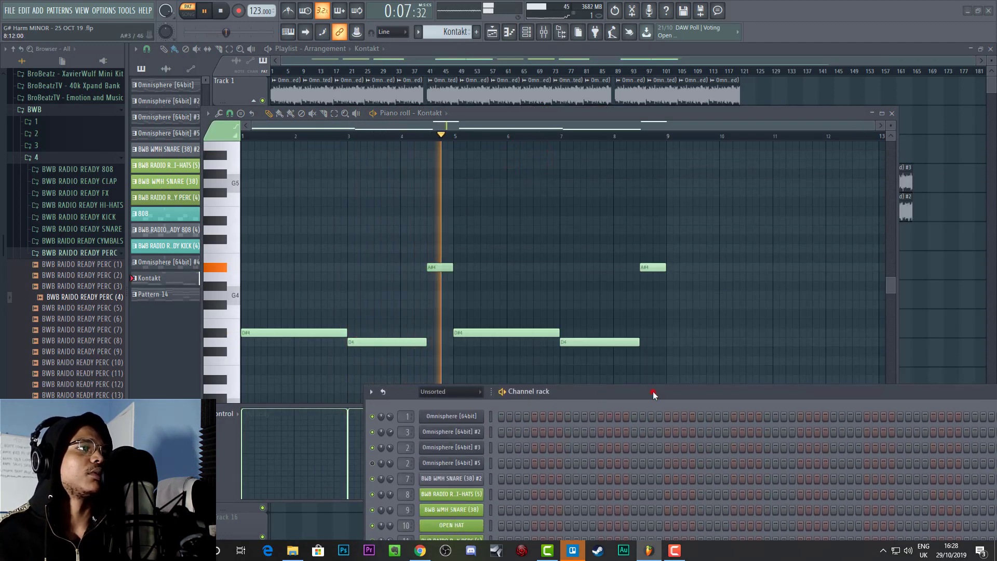
{"action": "left_click_drag", "start_coordinate": [653, 392], "coordinate": [624, 373]}
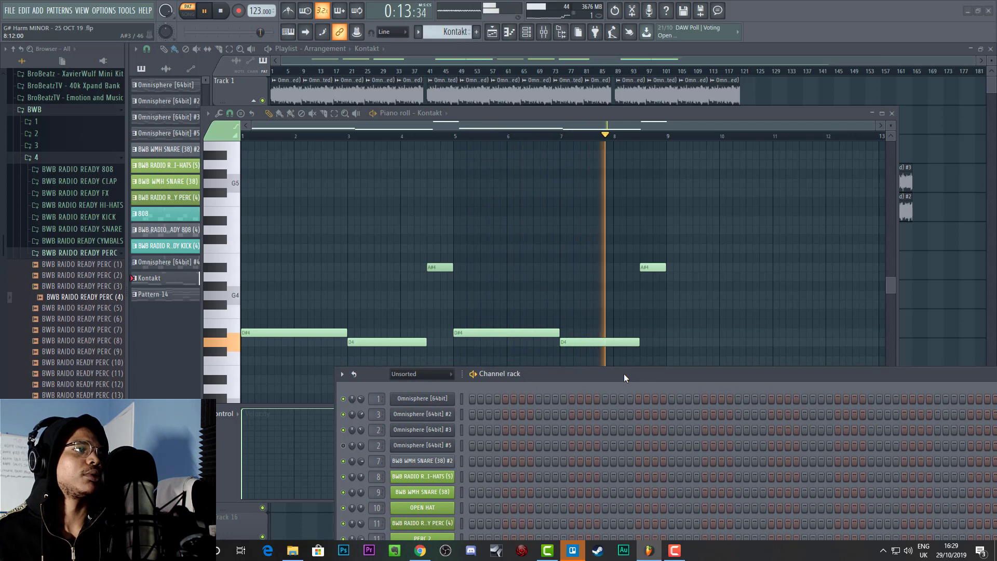
{"action": "left_click_drag", "start_coordinate": [625, 373], "coordinate": [596, 262]}
{"action": "key", "text": "space"}
{"action": "left_click", "coordinate": [893, 113]}
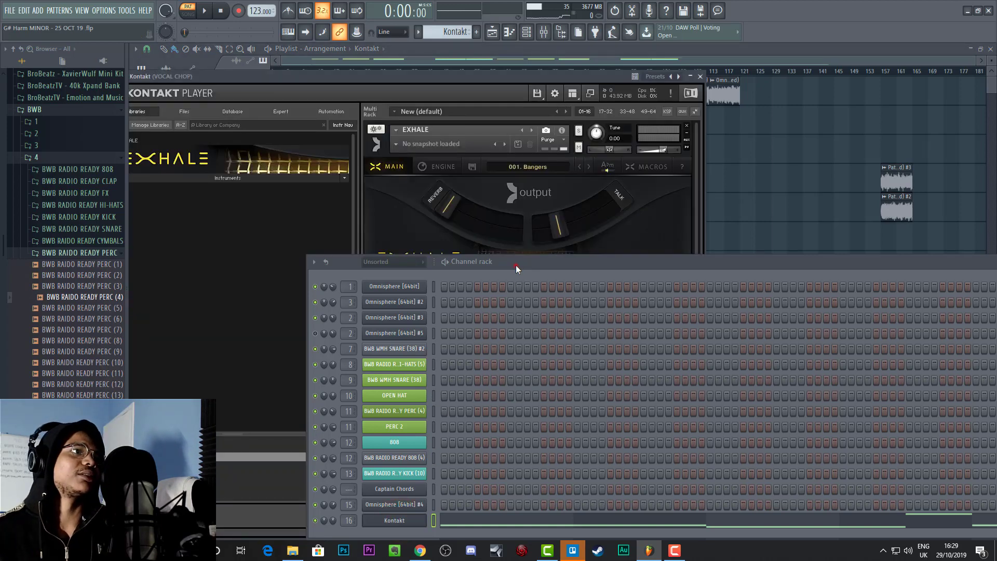
Step: Uncover the Kontakt Exhale instrument to show its 001. Bangers preset, play the pattern with it, and close the plugin window
{"action": "left_click_drag", "start_coordinate": [522, 269], "coordinate": [726, 304]}
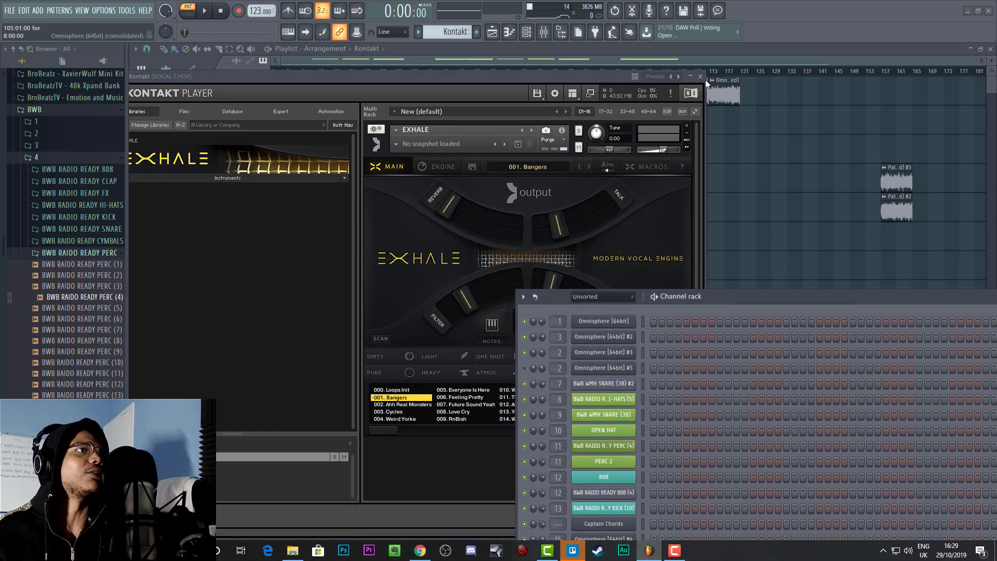
{"action": "key", "text": "space"}
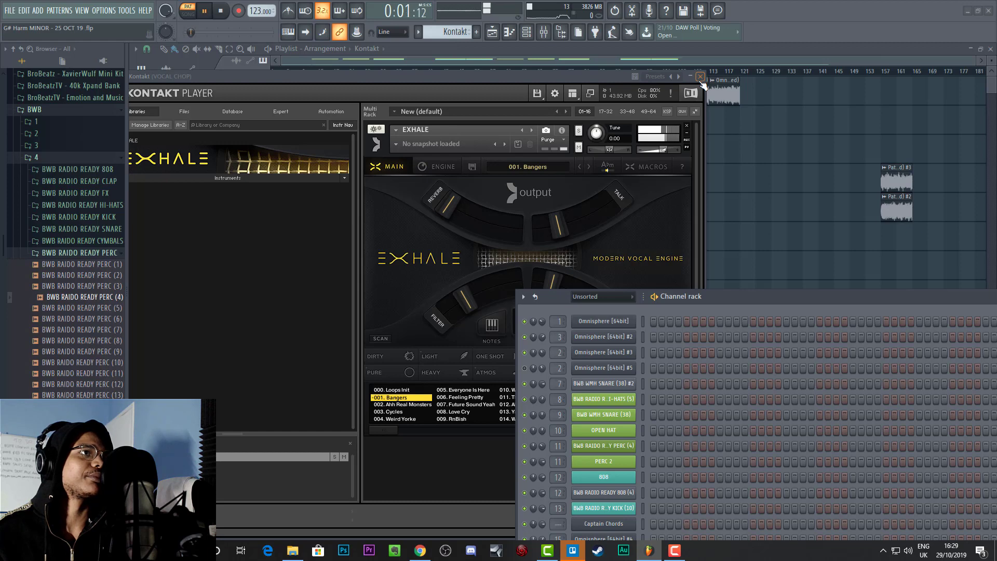
{"action": "left_click", "coordinate": [699, 77]}
{"action": "left_click_drag", "start_coordinate": [742, 299], "coordinate": [610, 311]}
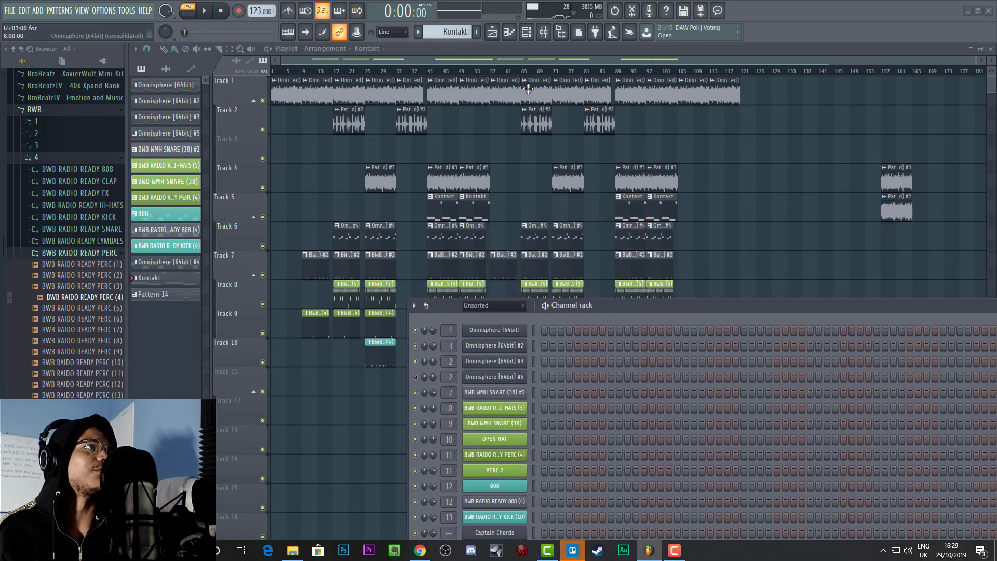
Step: Open the Omnisphere #4 clip from Track 6 in the piano roll and bring all of its melody notes into view
{"action": "double_click", "coordinate": [350, 237]}
{"action": "left_click_drag", "start_coordinate": [654, 311], "coordinate": [609, 374]}
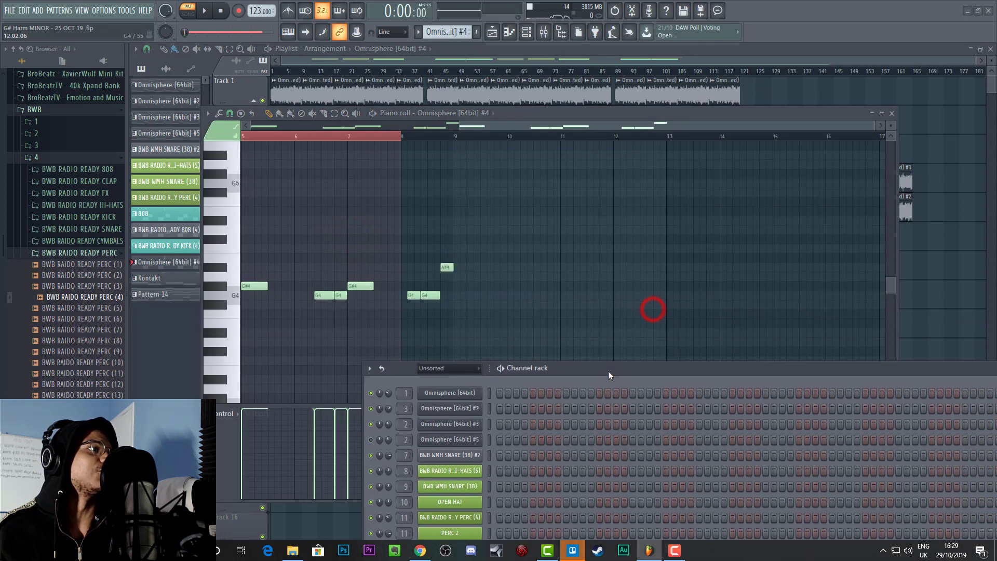
{"action": "left_click", "coordinate": [529, 127]}
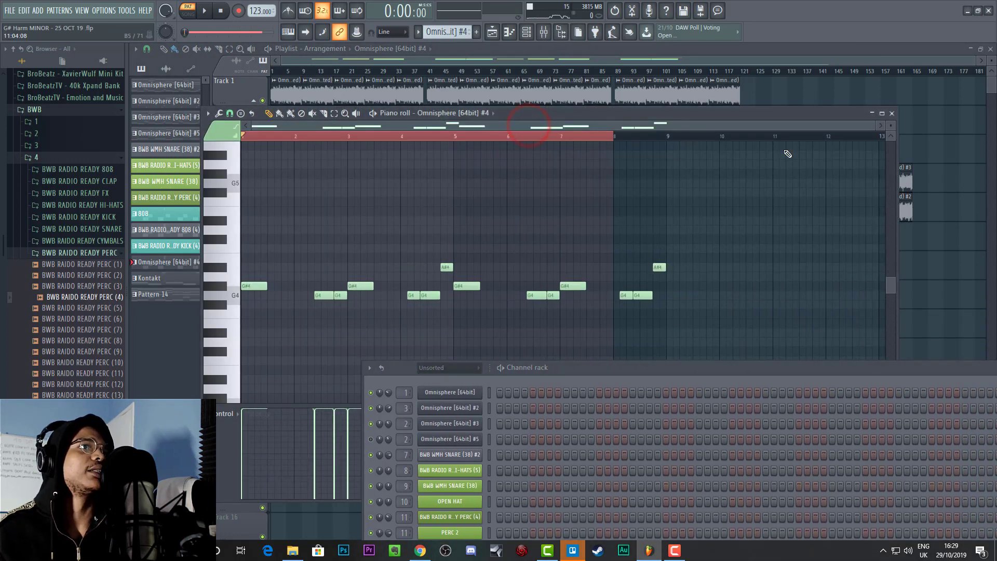
{"action": "left_click", "coordinate": [873, 127]}
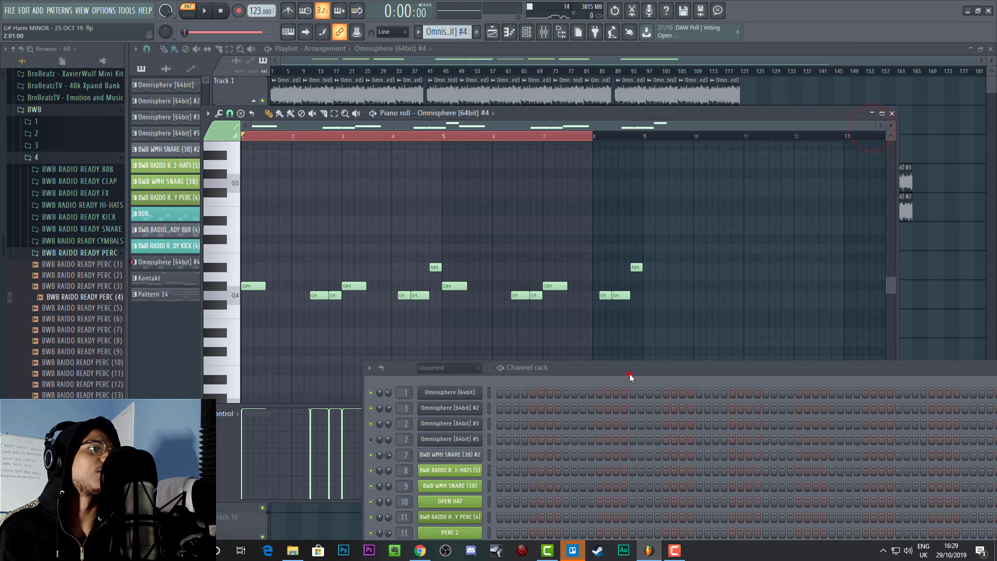
Step: Extend the channel rack to show every channel and solo the Omnisphere #4 channel
{"action": "left_click_drag", "start_coordinate": [631, 375], "coordinate": [662, 246]}
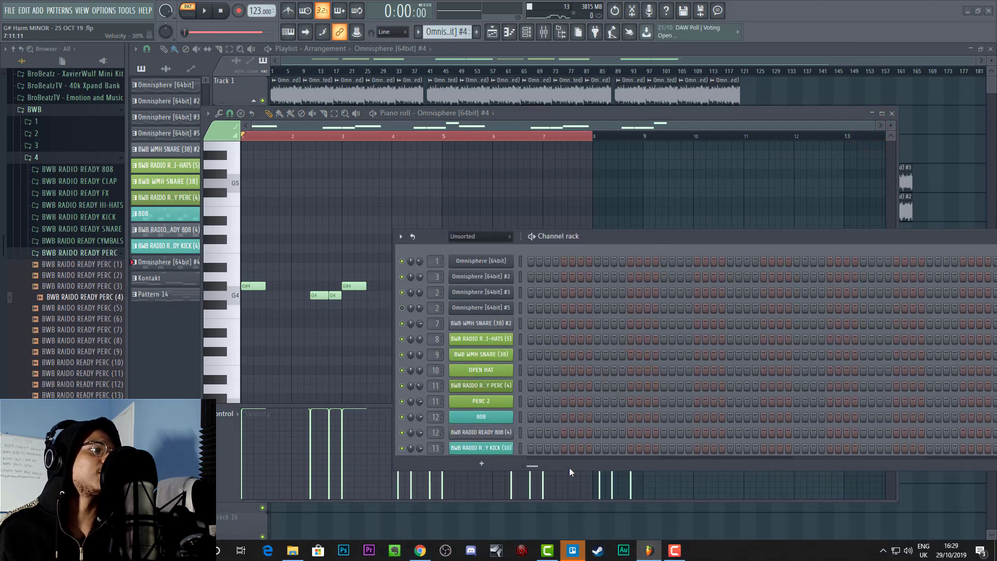
{"action": "left_click_drag", "start_coordinate": [572, 469], "coordinate": [572, 514]}
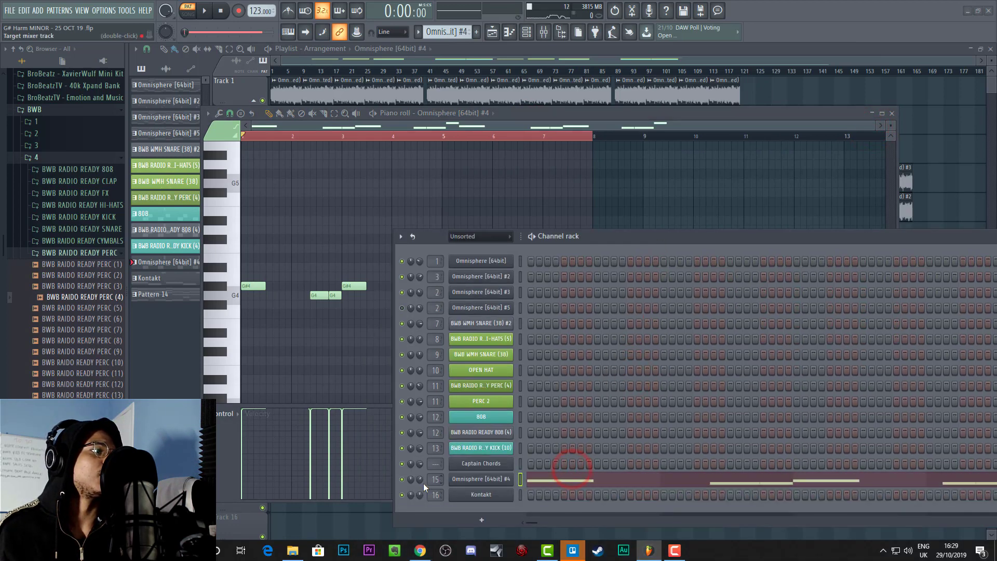
{"action": "right_click", "coordinate": [403, 481]}
{"action": "left_click", "coordinate": [423, 374]}
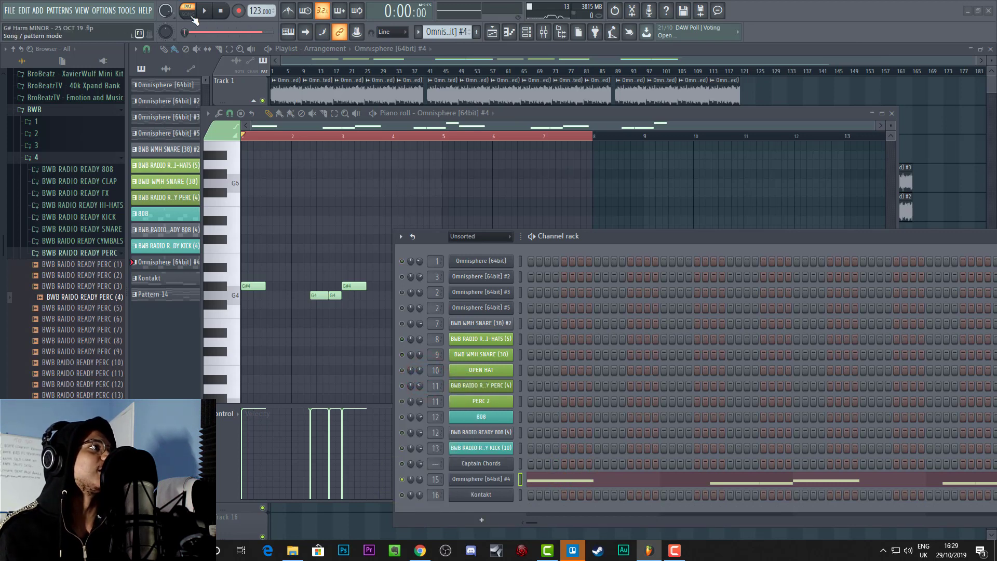
Step: Uncover the Omnisphere #4 piano roll, extend its time selection to bar 9, and play the whole melody through
{"action": "left_click_drag", "start_coordinate": [624, 236], "coordinate": [700, 377]}
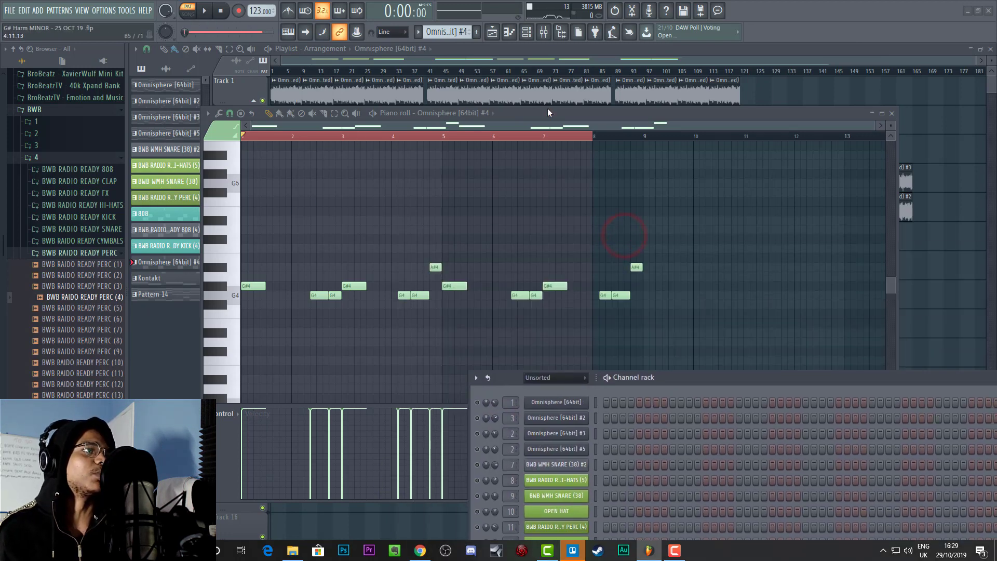
{"action": "left_click_drag", "start_coordinate": [873, 126], "coordinate": [651, 126]}
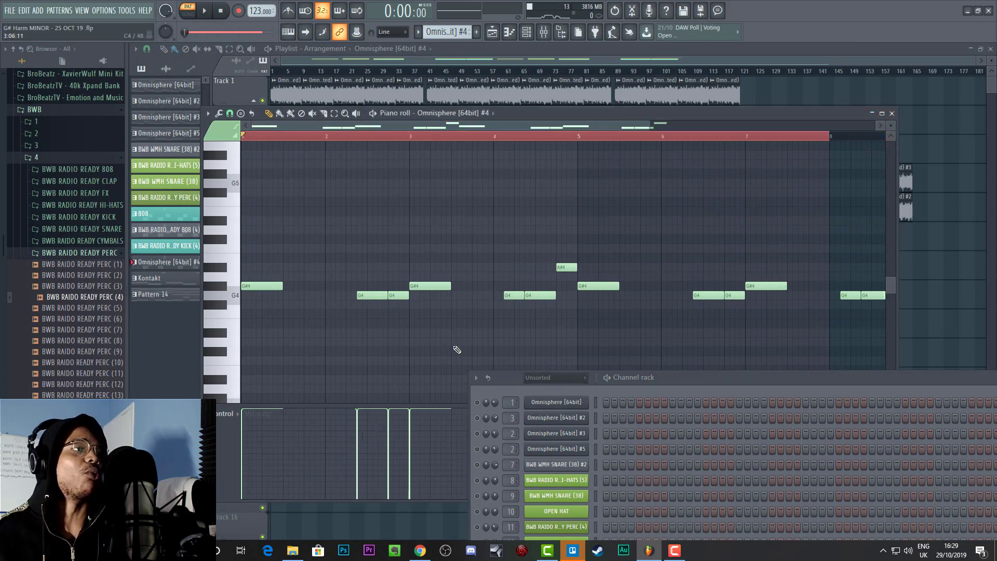
{"action": "left_click", "coordinate": [651, 127]}
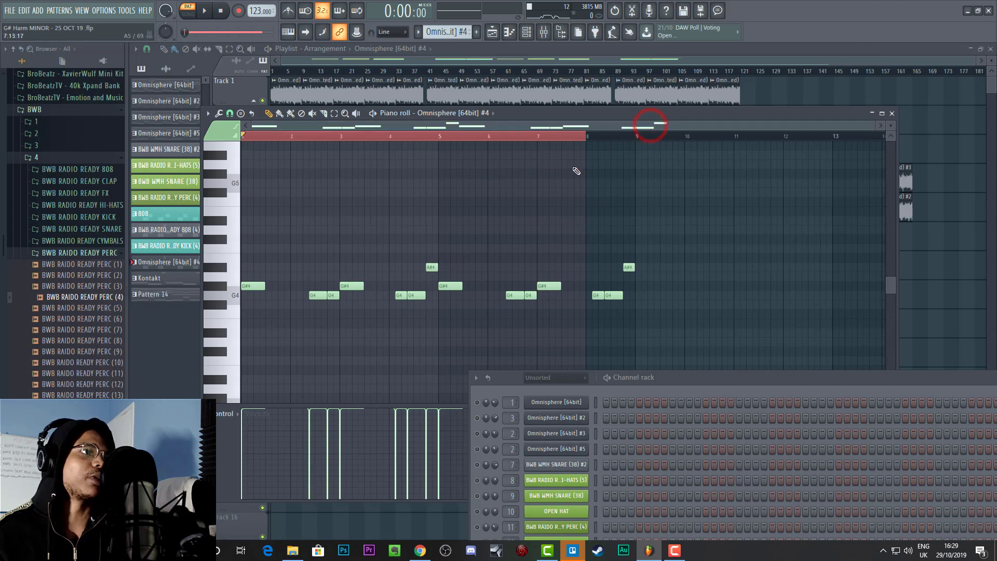
{"action": "left_click_drag", "start_coordinate": [604, 135], "coordinate": [630, 135]}
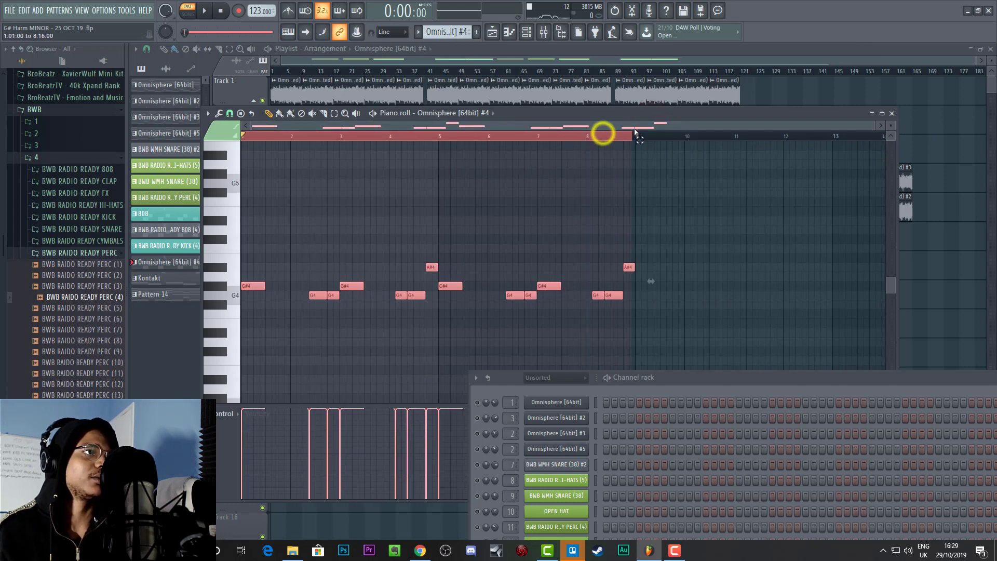
{"action": "key", "text": "space"}
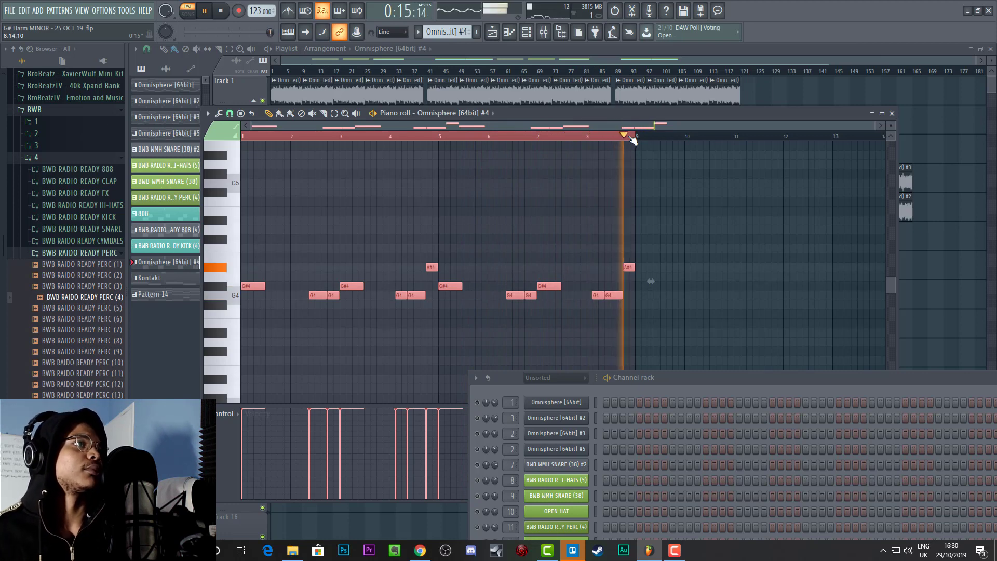
{"action": "key", "text": "space"}
Step: Shorten the piano roll's time selection to end at bar 8 and close the Omnisphere #4 piano roll
{"action": "left_click_drag", "start_coordinate": [708, 385], "coordinate": [689, 271]}
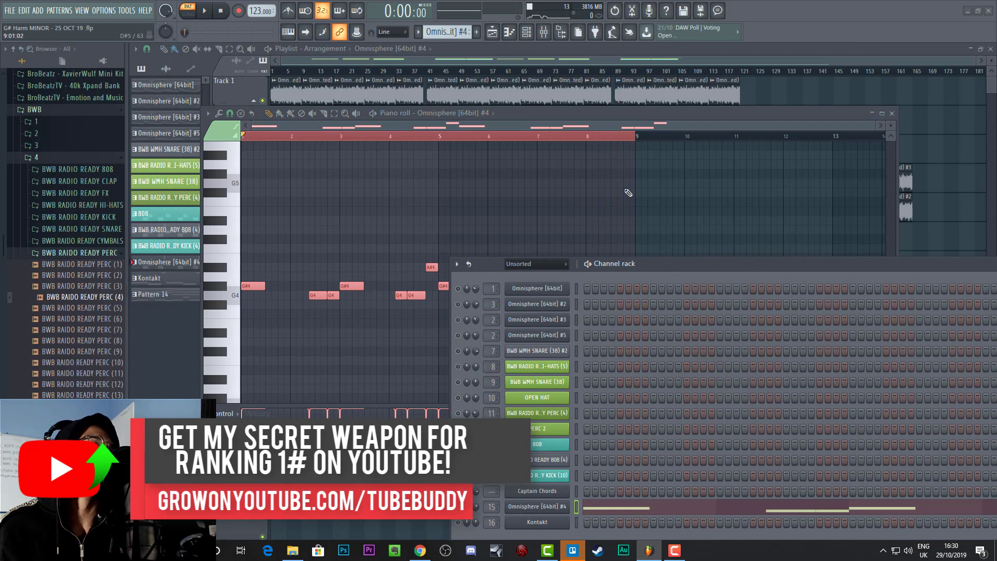
{"action": "left_click_drag", "start_coordinate": [633, 137], "coordinate": [634, 138]}
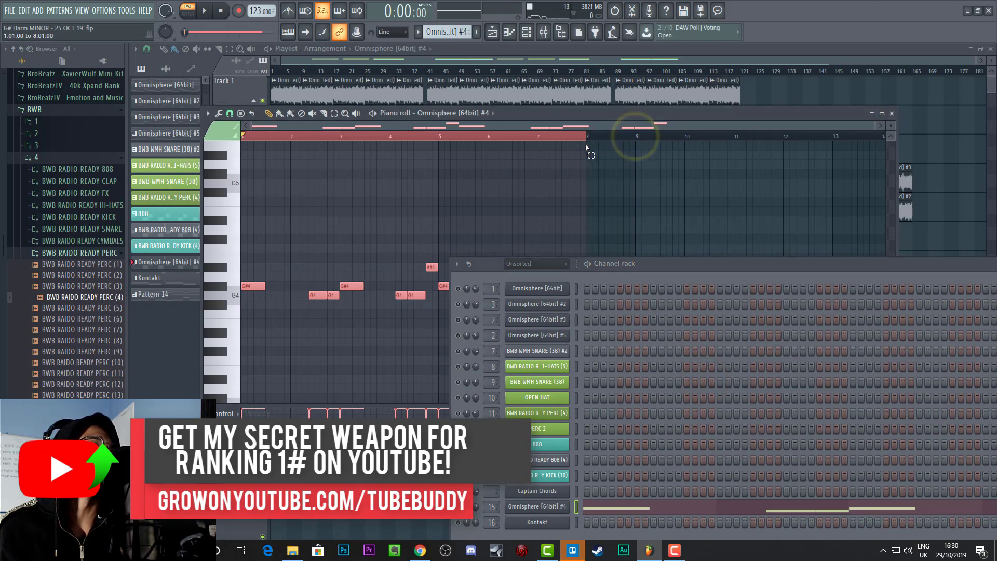
{"action": "left_click", "coordinate": [892, 113]}
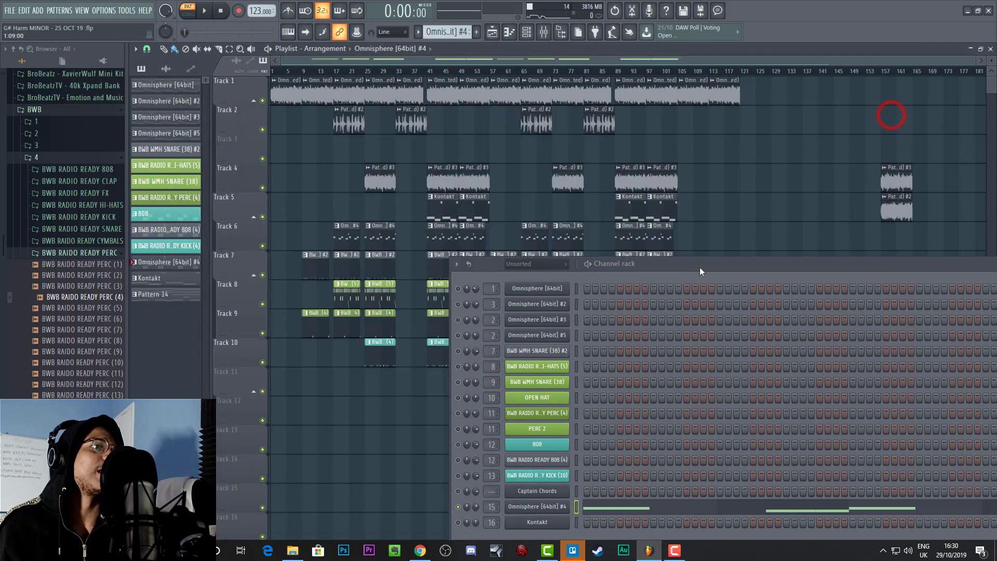
Step: Switch to the BWB WMH SNARE (38) #2 pattern, play it on its own channel, and follow its steps across the channel rack
{"action": "left_click_drag", "start_coordinate": [699, 266], "coordinate": [593, 262]}
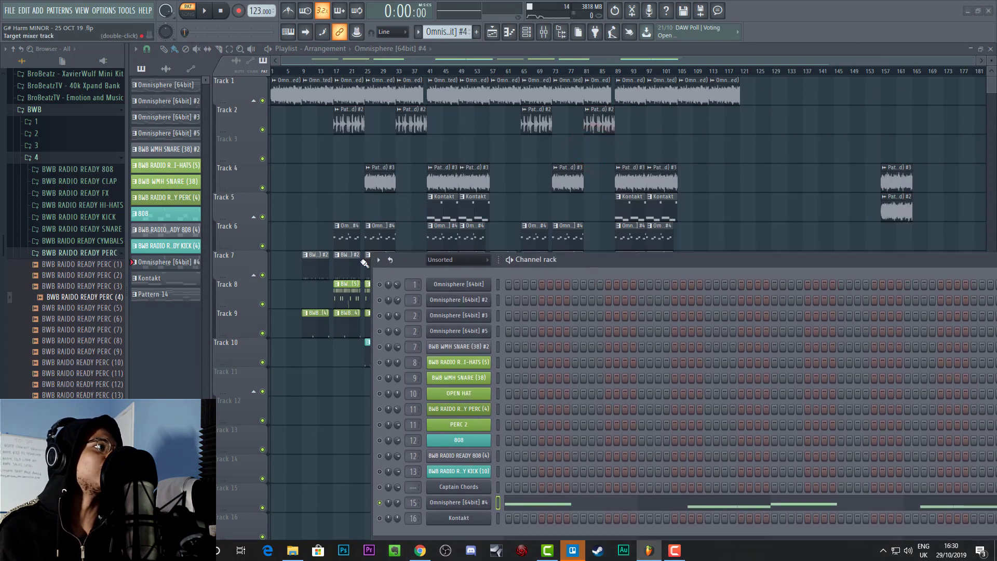
{"action": "left_click", "coordinate": [172, 150]}
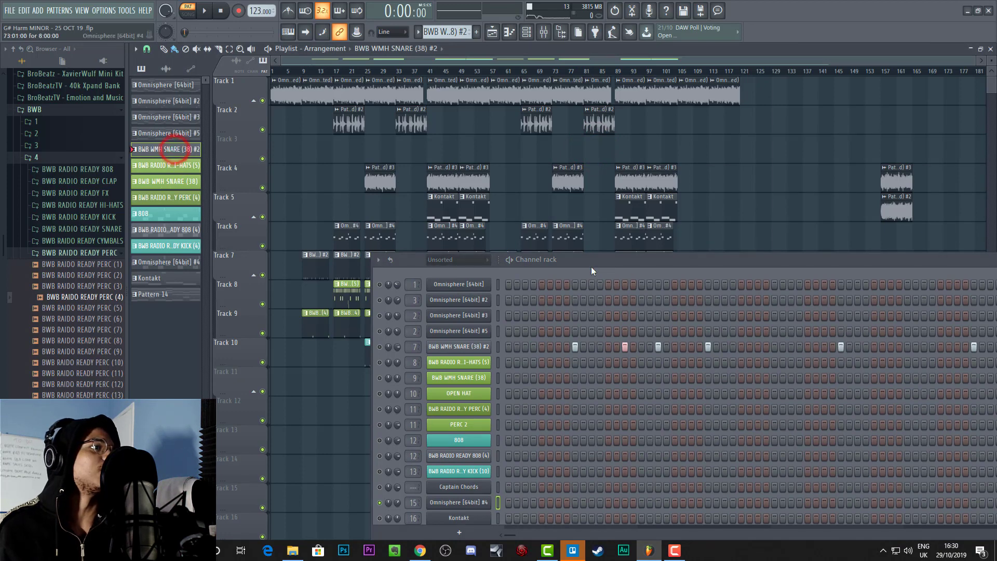
{"action": "left_click_drag", "start_coordinate": [645, 259], "coordinate": [400, 201]}
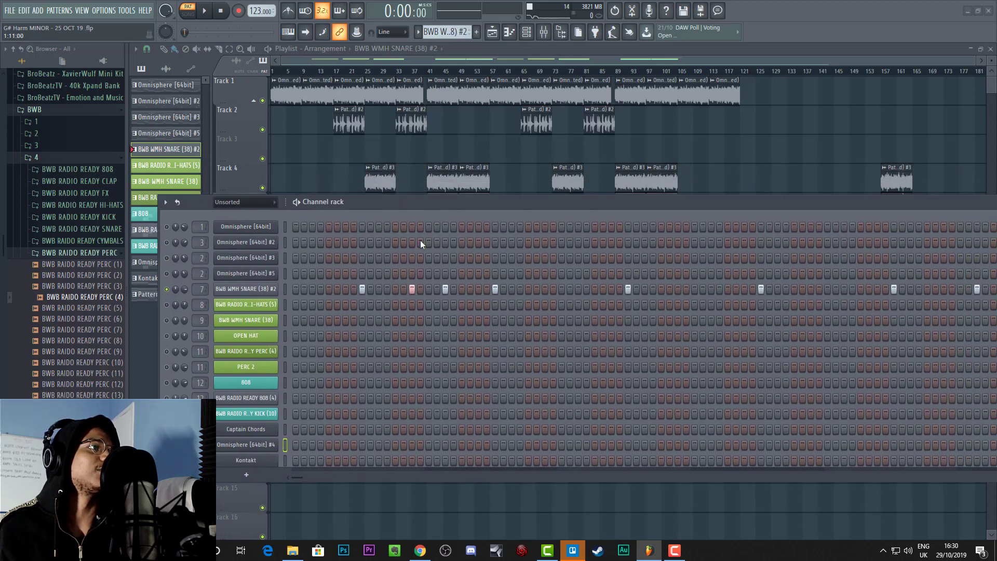
{"action": "left_click_drag", "start_coordinate": [529, 203], "coordinate": [419, 195]}
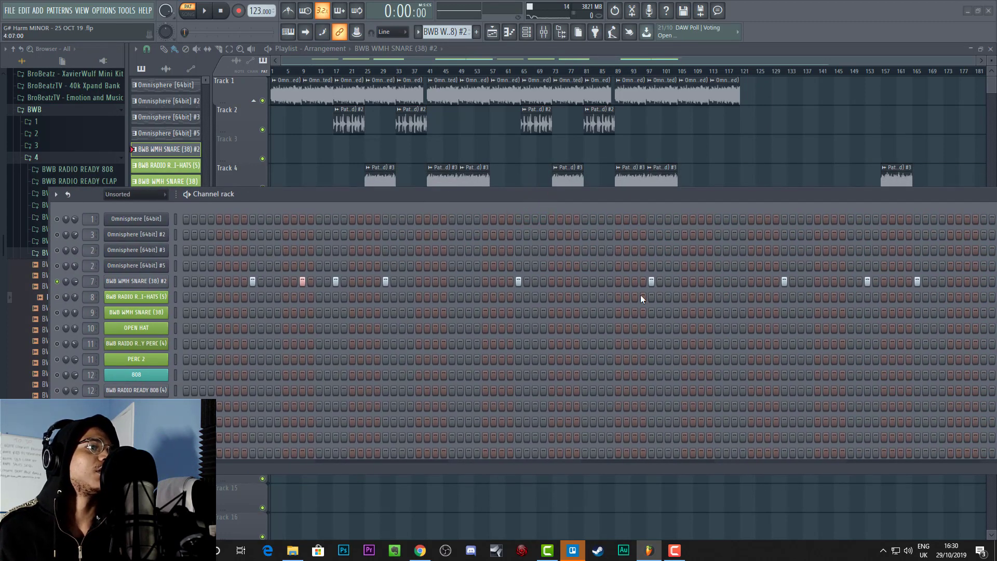
{"action": "left_click_drag", "start_coordinate": [362, 198], "coordinate": [494, 196]}
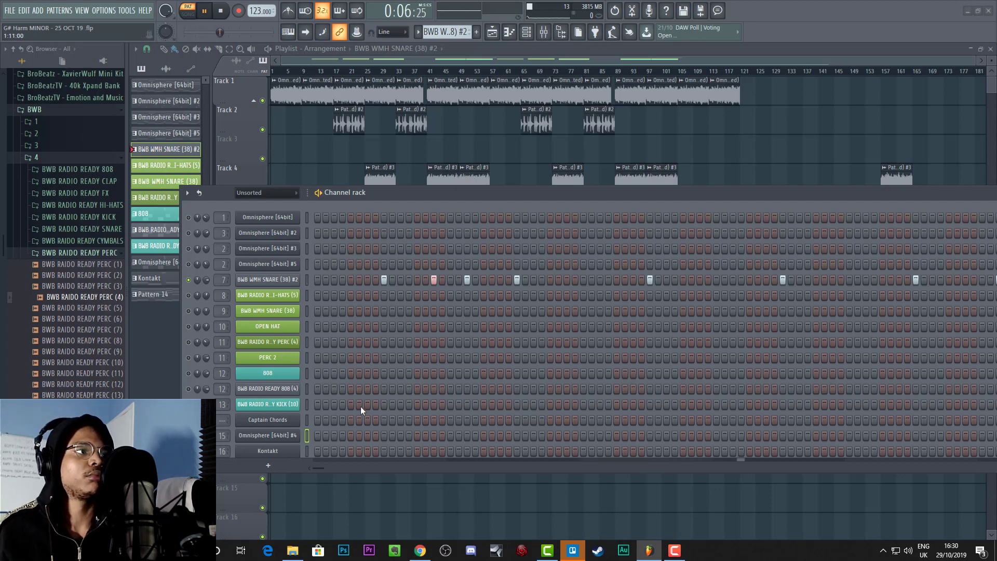
{"action": "mouse_move", "coordinate": [314, 469]}
{"action": "left_mouse_down"}
{"action": "mouse_move", "coordinate": [422, 468]}
{"action": "mouse_move", "coordinate": [380, 473]}
{"action": "mouse_move", "coordinate": [373, 460]}
{"action": "mouse_move", "coordinate": [305, 476]}
{"action": "left_mouse_up"}
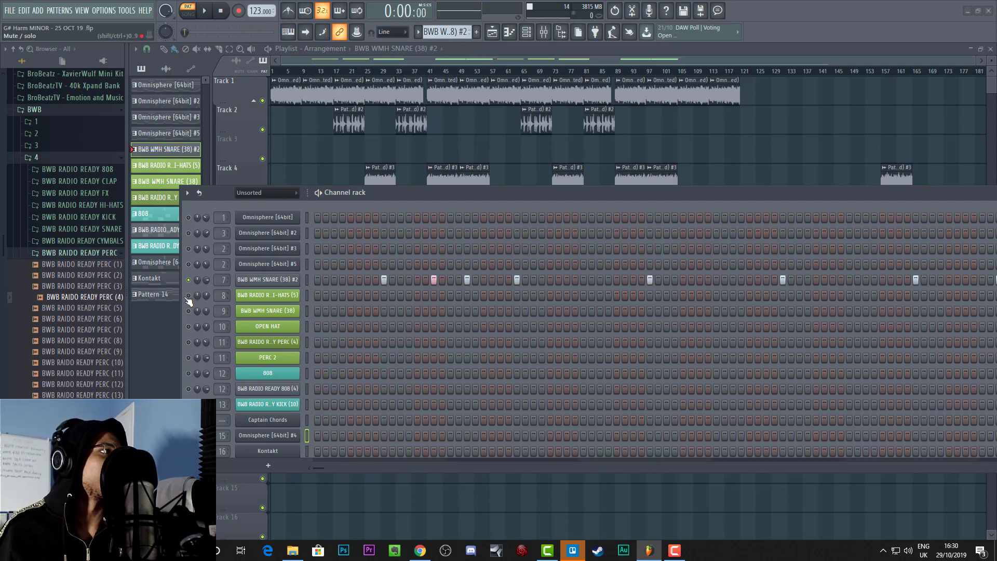
Step: Switch to the BWB RADIO READY HI-HATS (5) pattern and open its notes in the piano roll, clear of the channel rack
{"action": "left_click", "coordinate": [165, 165]}
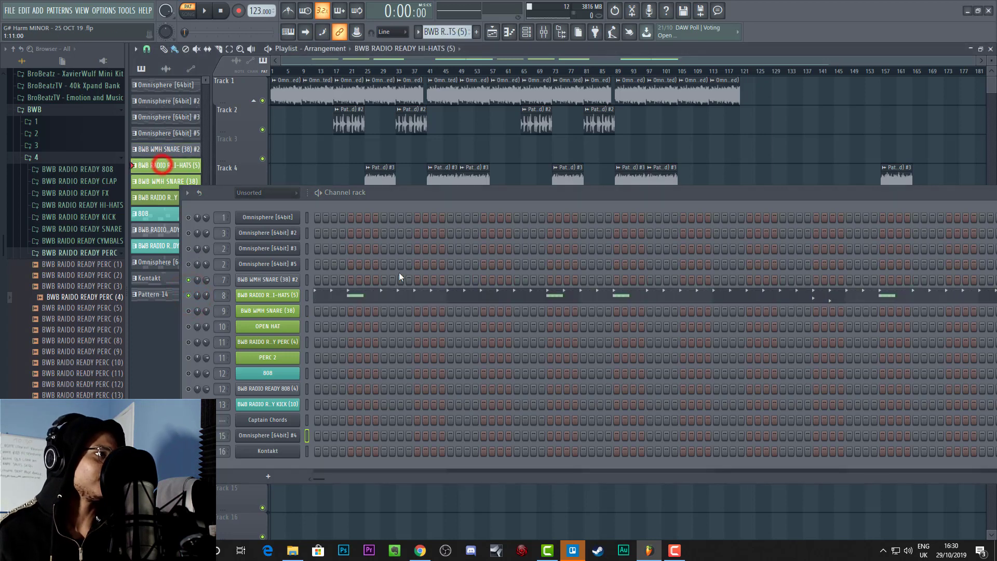
{"action": "right_click", "coordinate": [286, 295]}
{"action": "left_click", "coordinate": [332, 297]}
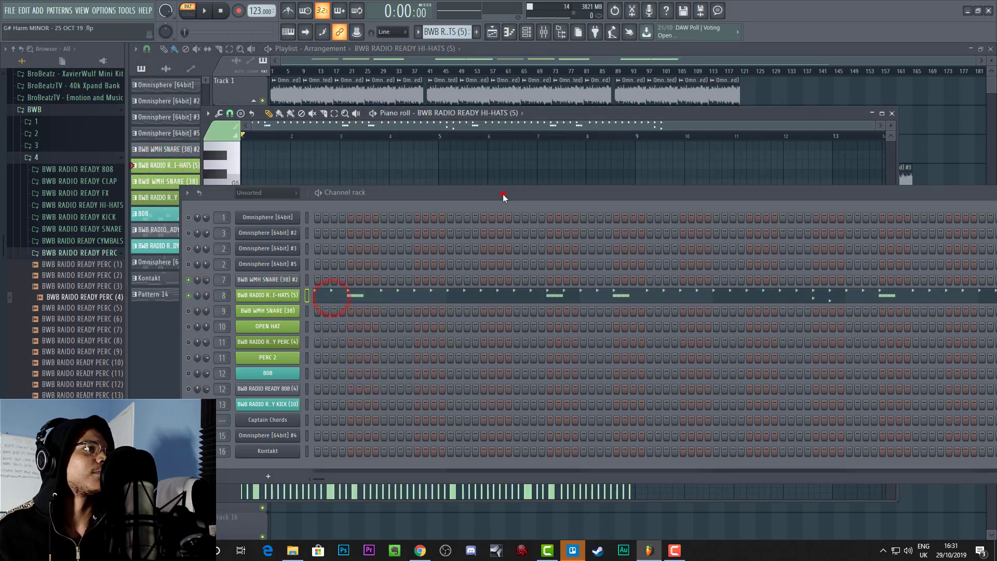
{"action": "left_click_drag", "start_coordinate": [502, 194], "coordinate": [567, 356]}
{"action": "left_click_drag", "start_coordinate": [575, 114], "coordinate": [608, 93]}
Step: Play the hi-hat pattern with its notes in view, stop the playback, and close the piano roll
{"action": "key", "text": "space"}
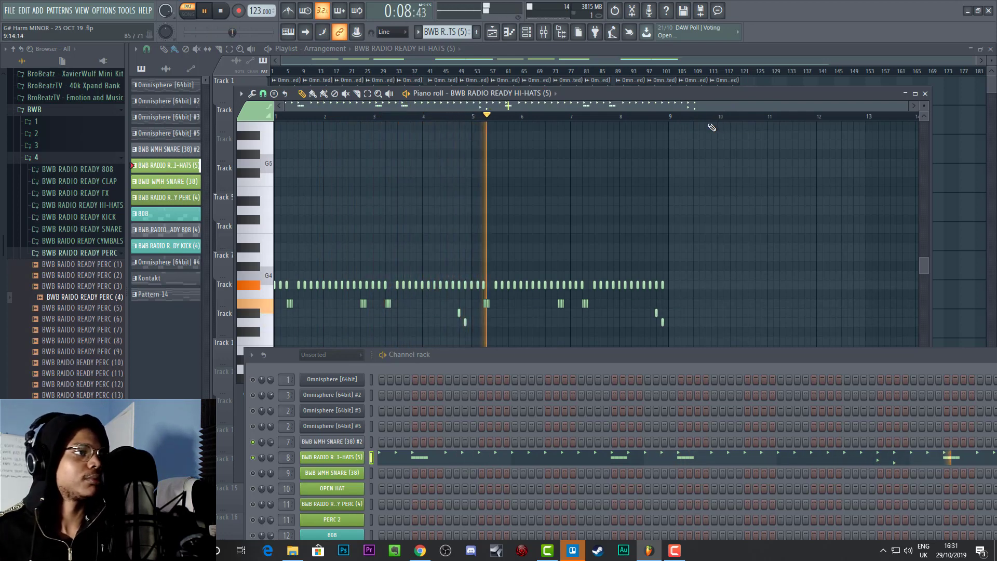
{"action": "left_click_drag", "start_coordinate": [656, 355], "coordinate": [655, 378]}
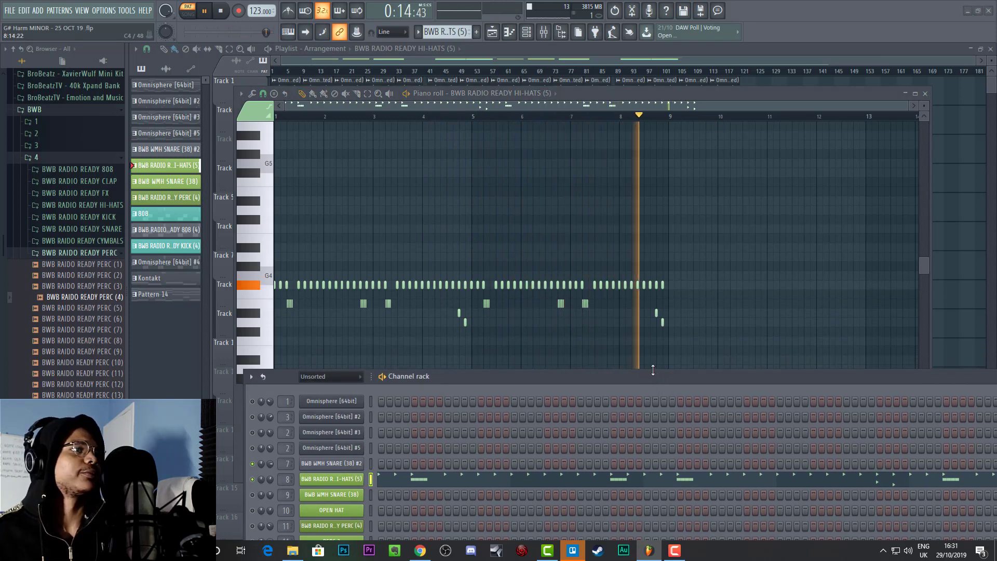
{"action": "key", "text": "space"}
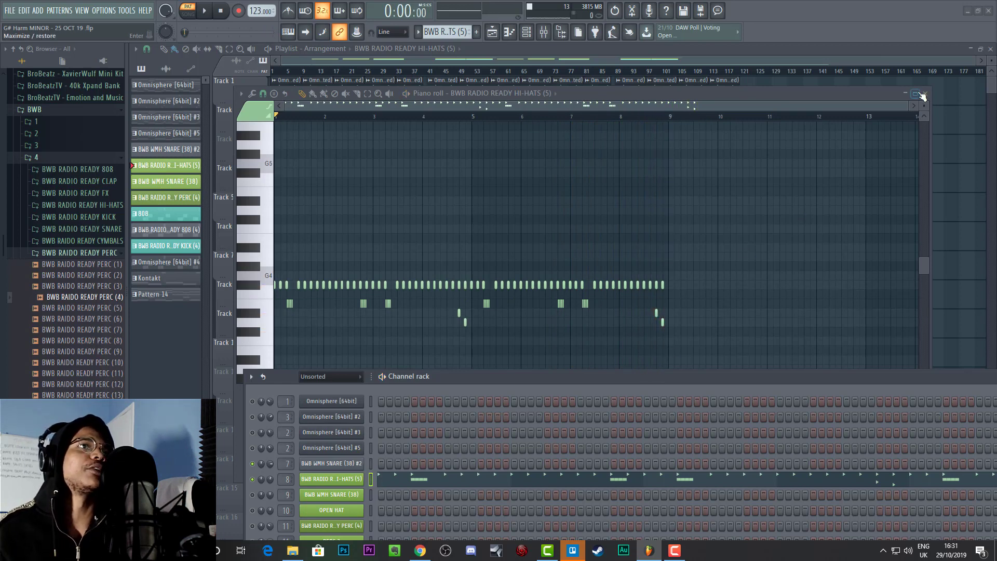
{"action": "left_click", "coordinate": [925, 94]}
Step: Switch to the BWB WMH SNARE (38) pattern, unmute its channel, and play the steps briefly
{"action": "left_click_drag", "start_coordinate": [687, 373], "coordinate": [644, 264]}
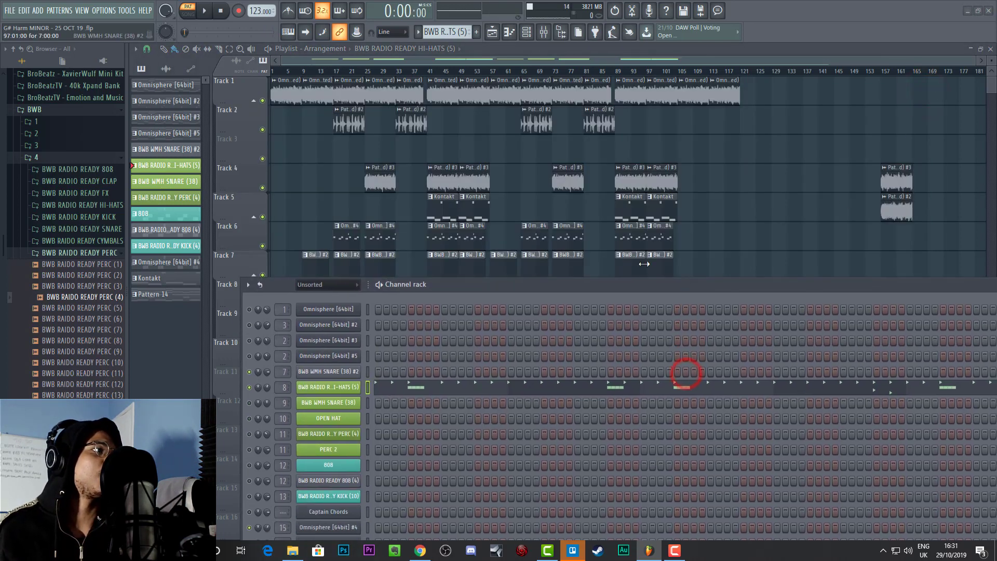
{"action": "left_click", "coordinate": [186, 185]}
{"action": "left_click_drag", "start_coordinate": [472, 288], "coordinate": [472, 226]}
{"action": "key", "text": "space"}
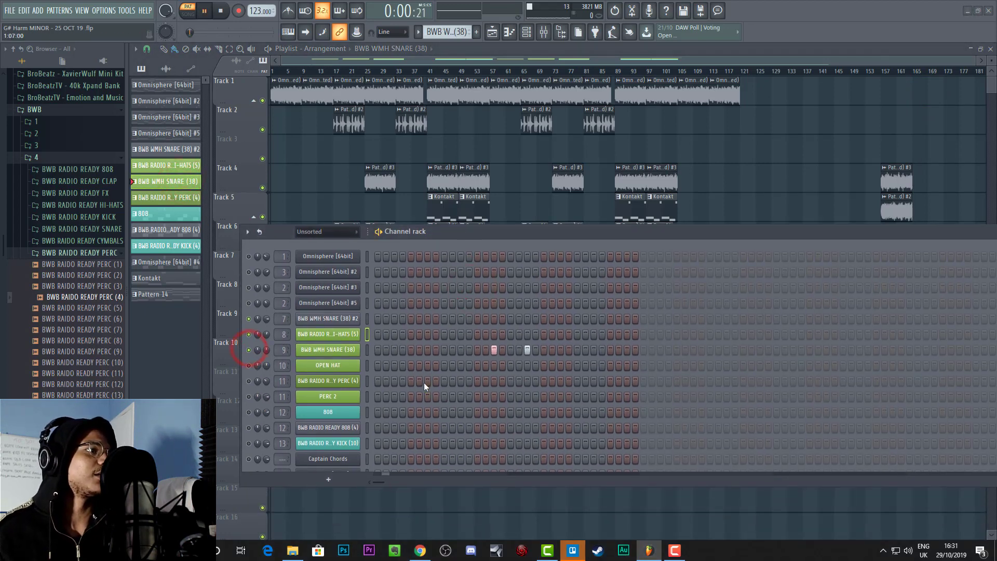
{"action": "left_click_drag", "start_coordinate": [484, 236], "coordinate": [701, 219]}
{"action": "key", "text": "space"}
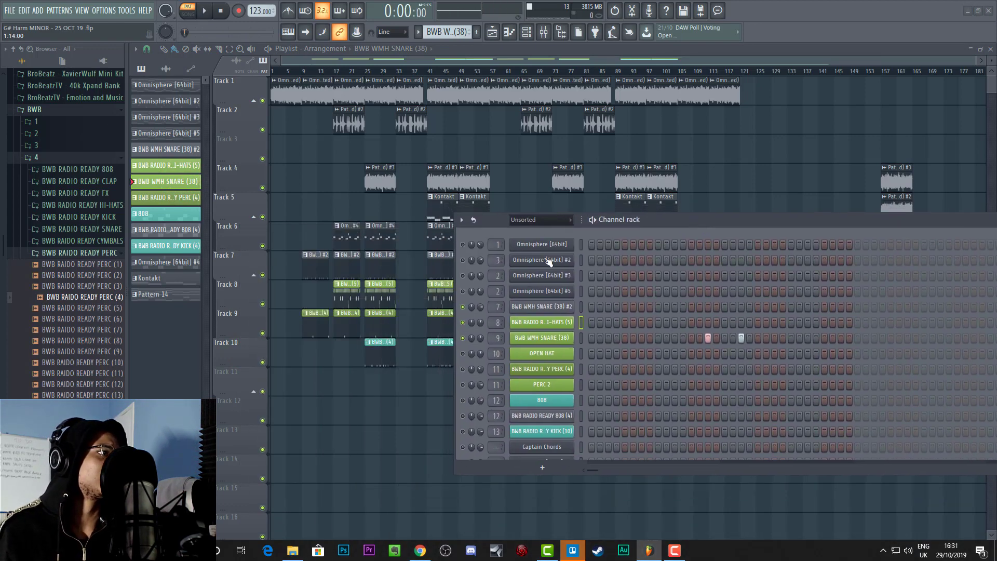
Step: Open the BWB RAIDO READY PERC (4) clip from Track 9 to show its notes, close the piano roll, and enlarge the playlist clips
{"action": "double_click", "coordinate": [349, 323]}
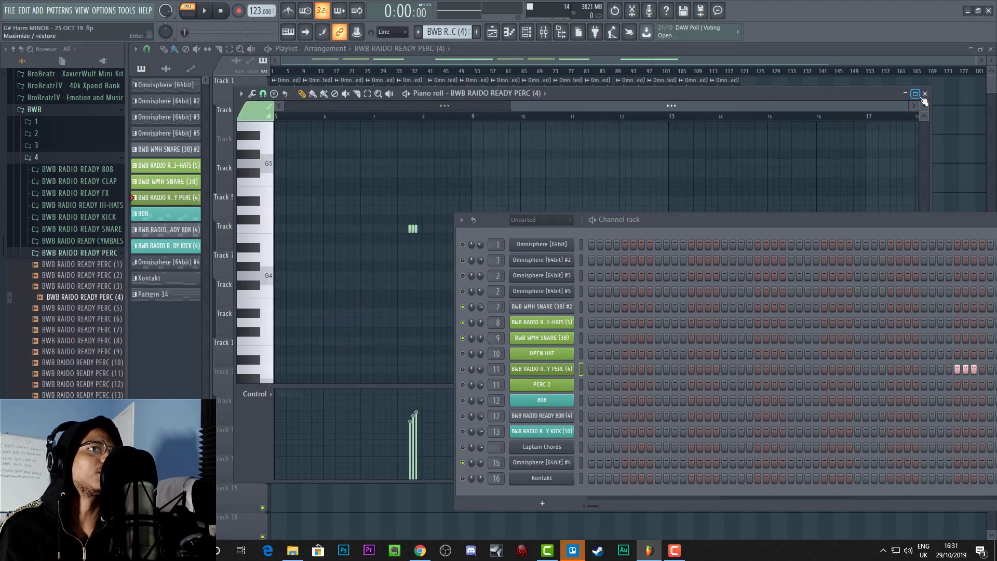
{"action": "left_click", "coordinate": [924, 95]}
{"action": "left_click_drag", "start_coordinate": [801, 225], "coordinate": [714, 155]}
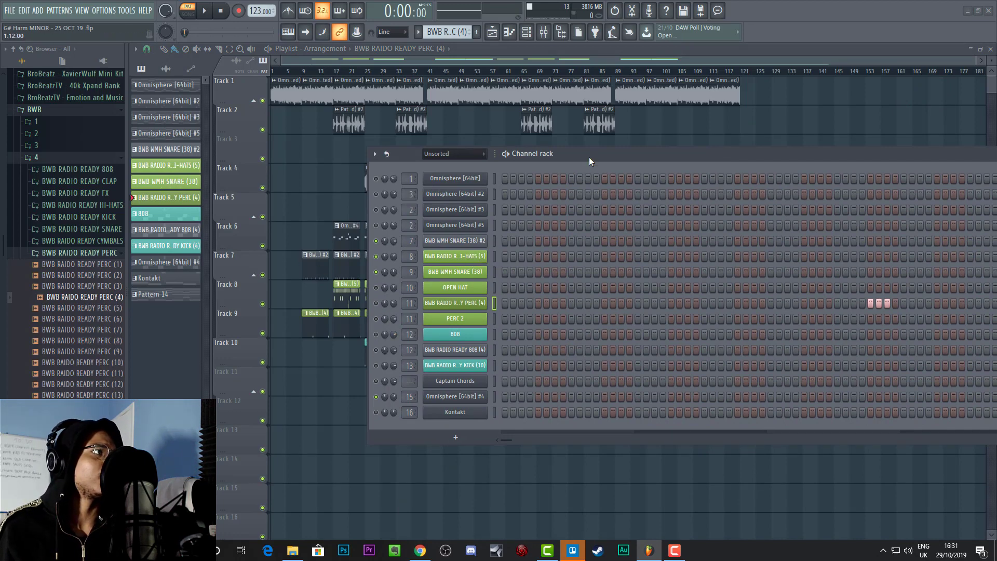
{"action": "left_click_drag", "start_coordinate": [589, 157], "coordinate": [711, 232]}
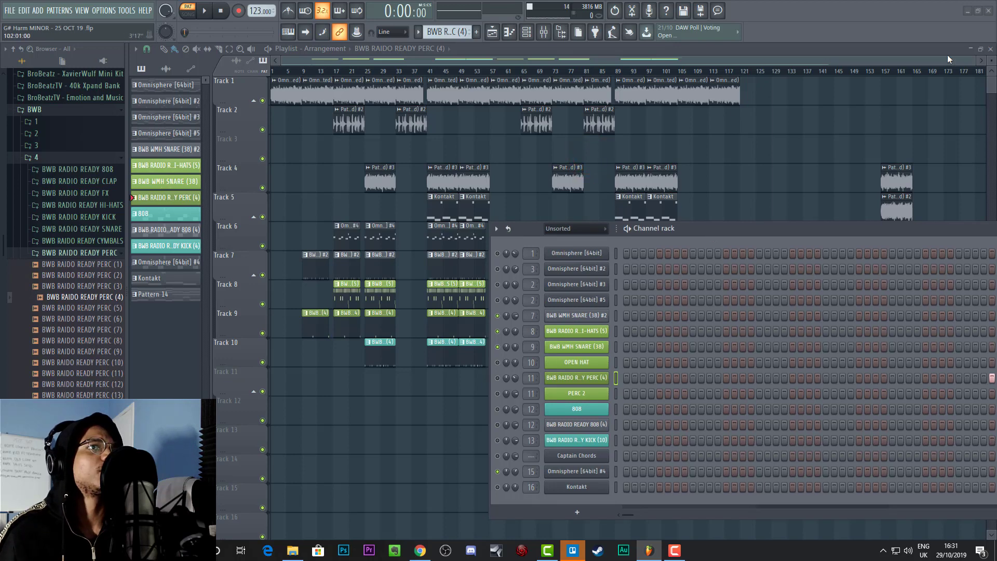
{"action": "scroll", "coordinate": [971, 63], "scroll_direction": "up", "scroll_amount": 5}
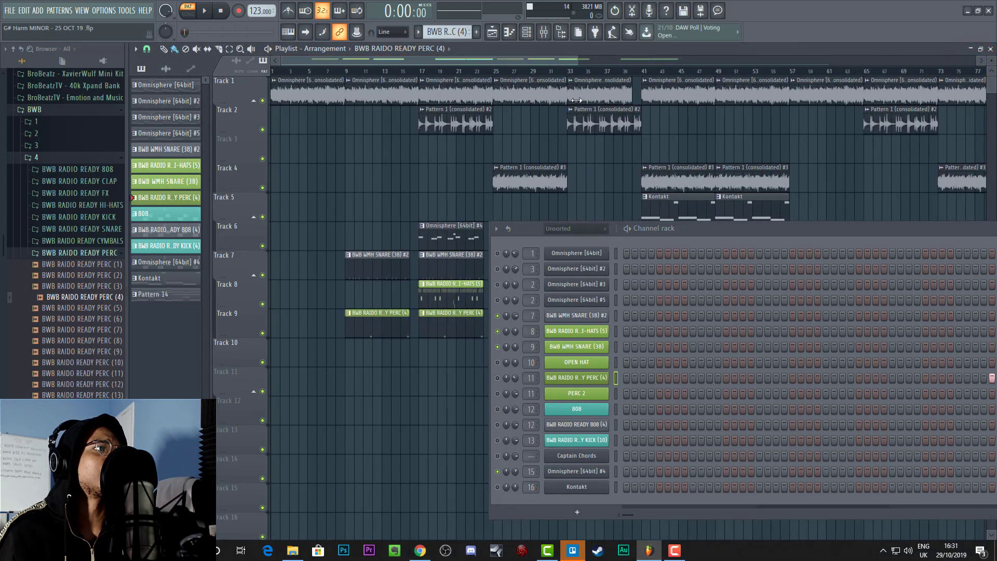
Step: Unmute the BWB RAIDO READY PERC (4) channel and play its pattern, following the perc hits along the channel rack
{"action": "left_click_drag", "start_coordinate": [718, 232], "coordinate": [502, 187]}
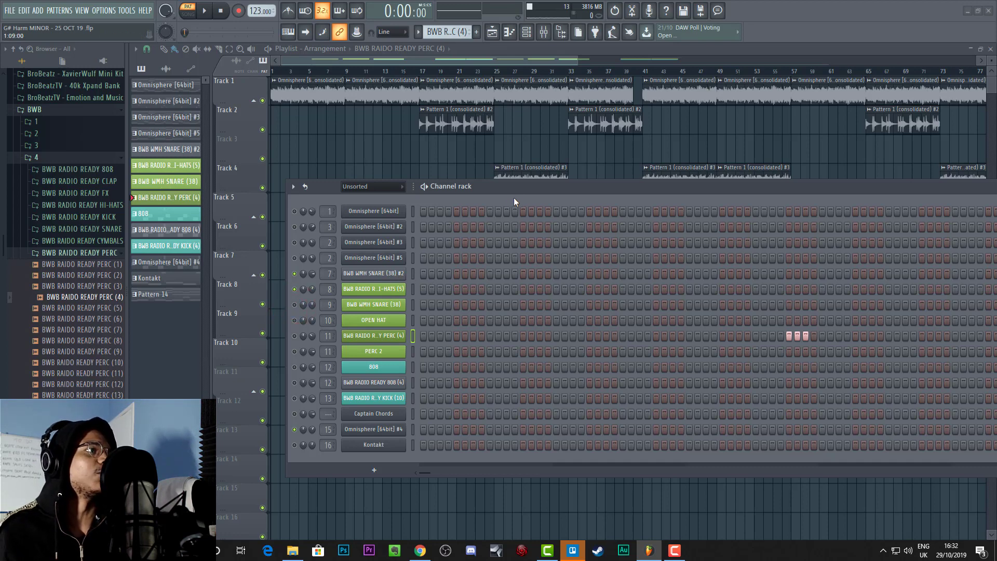
{"action": "left_click_drag", "start_coordinate": [514, 186], "coordinate": [511, 172]}
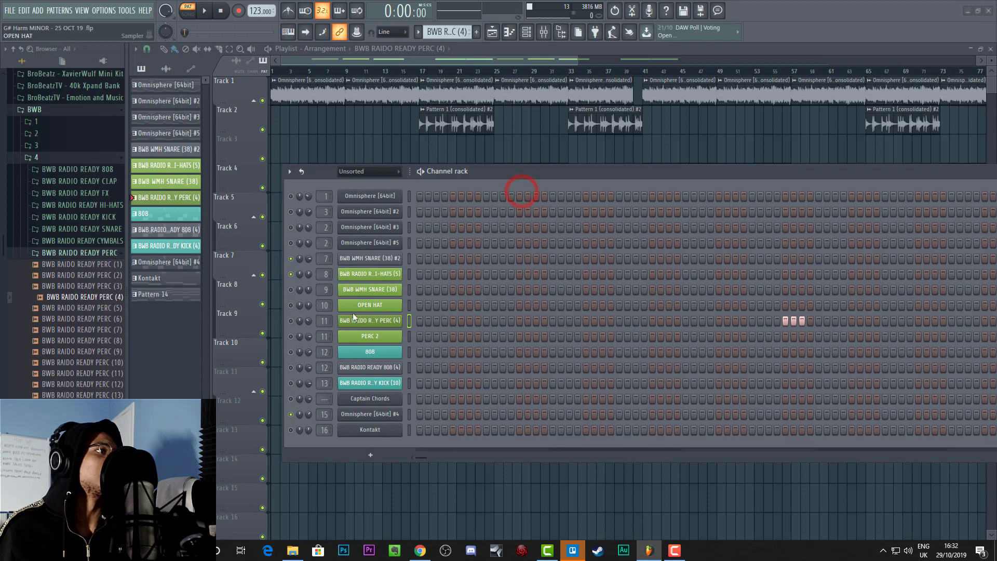
{"action": "left_click", "coordinate": [291, 321]}
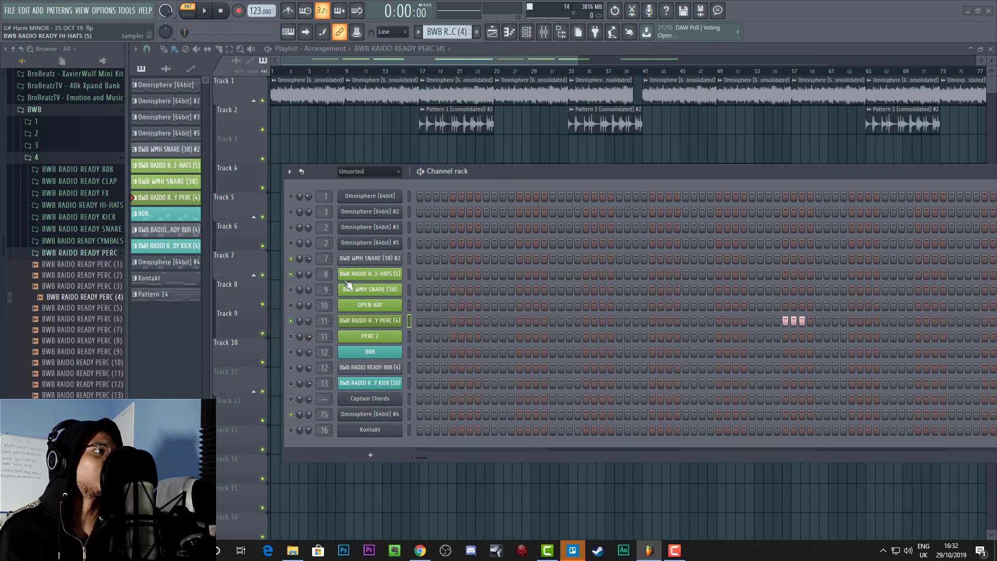
{"action": "key", "text": "space"}
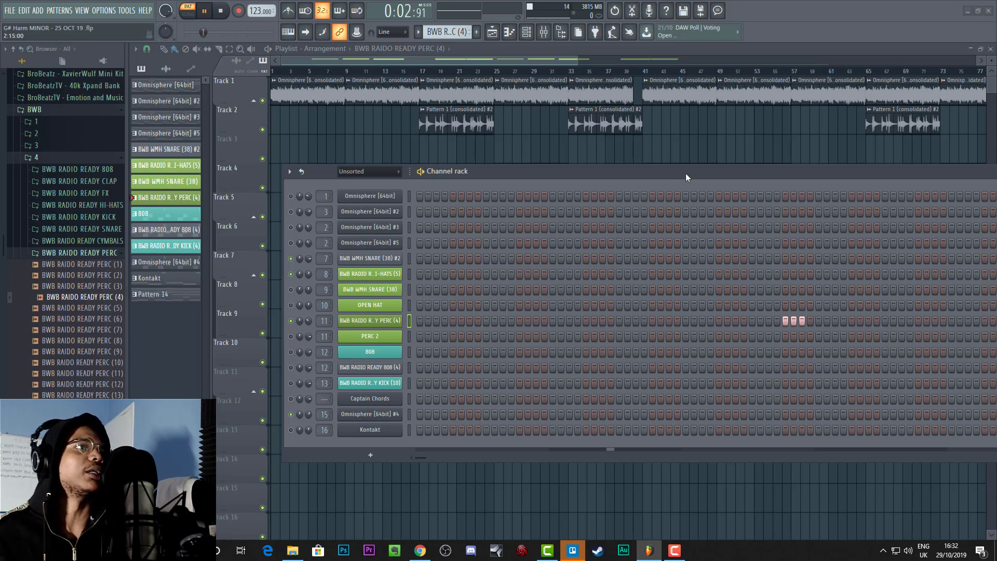
{"action": "left_click_drag", "start_coordinate": [686, 173], "coordinate": [524, 157]}
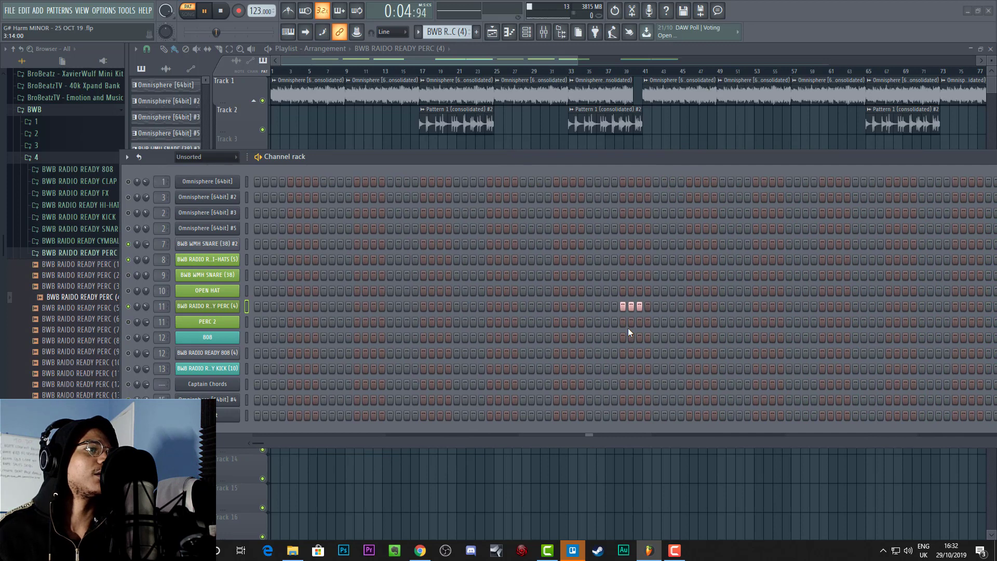
{"action": "left_click_drag", "start_coordinate": [595, 156], "coordinate": [293, 143]}
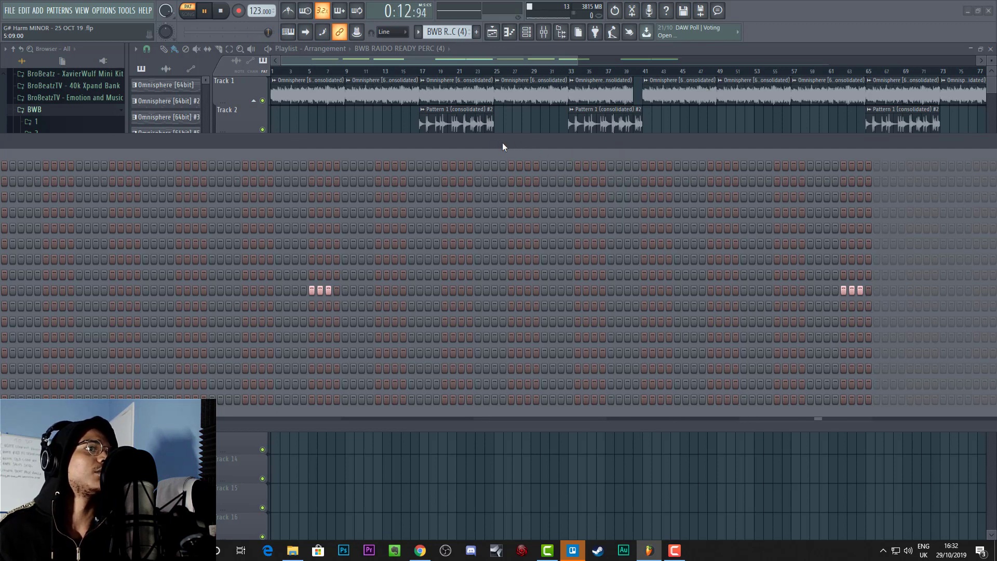
{"action": "left_click_drag", "start_coordinate": [427, 144], "coordinate": [853, 165]}
{"action": "key", "text": "space"}
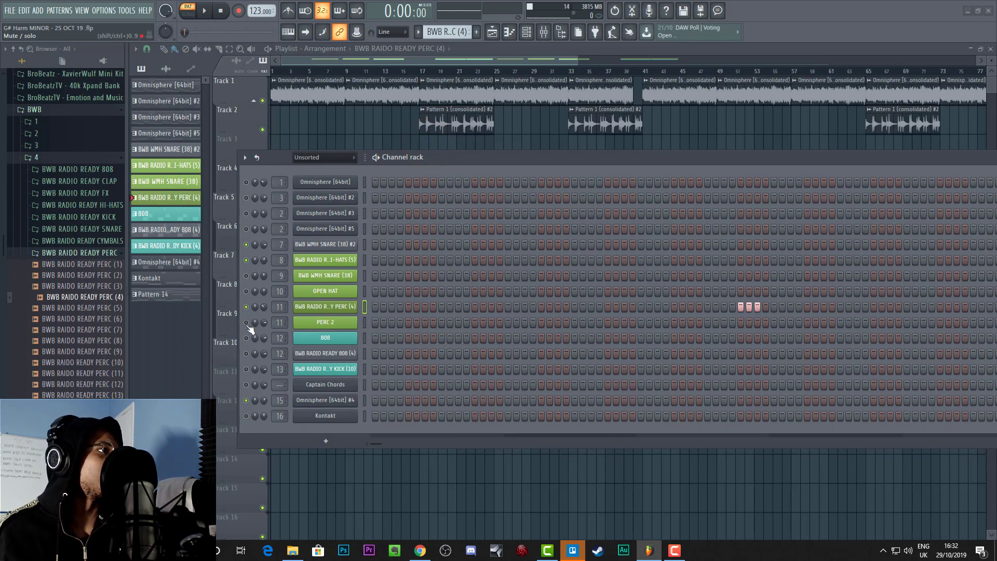
Step: Switch to the 808 pattern to show its notes and look over the clip arrangement in the playlist
{"action": "left_click", "coordinate": [164, 215]}
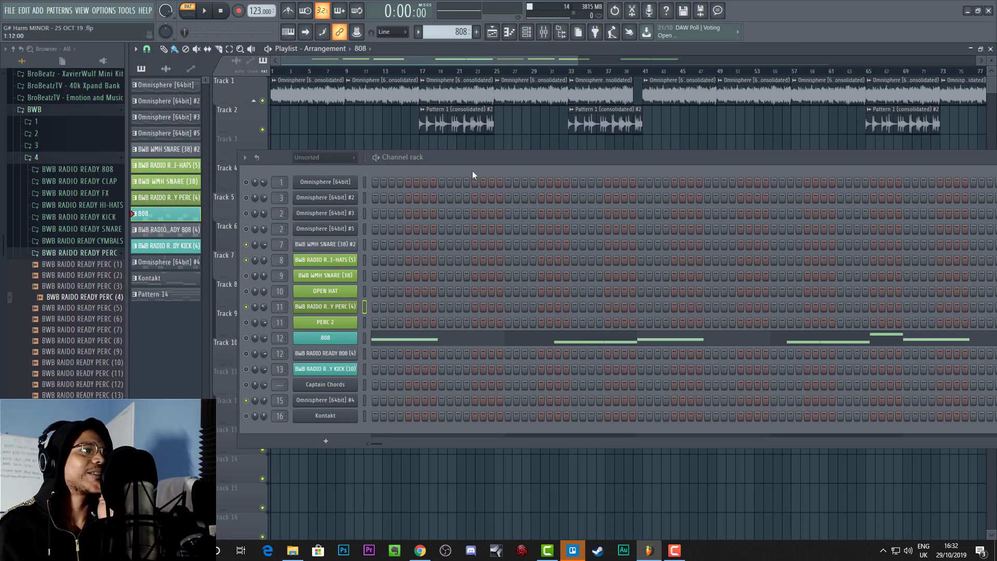
{"action": "left_click_drag", "start_coordinate": [472, 174], "coordinate": [491, 391]}
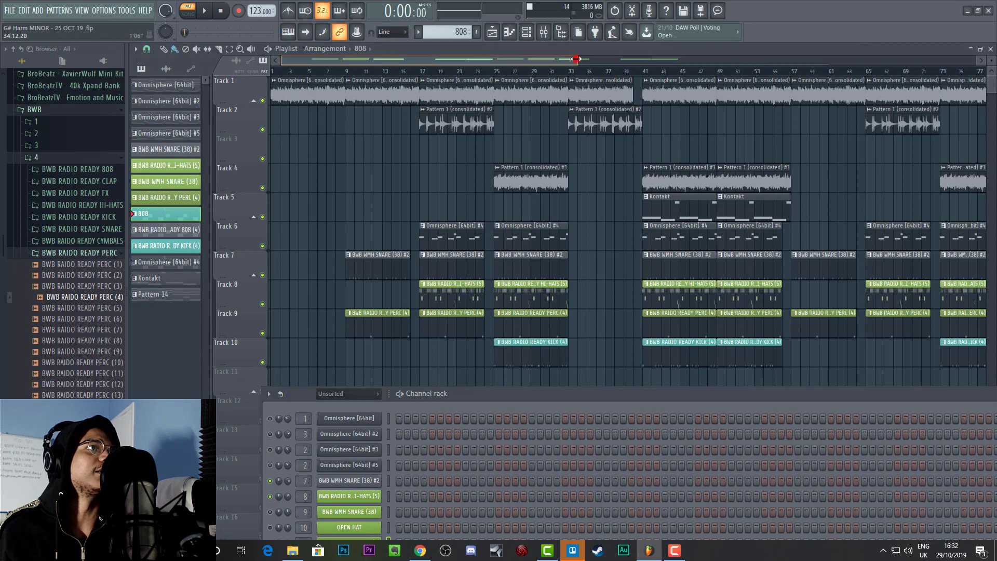
{"action": "scroll", "coordinate": [575, 59], "scroll_direction": "down", "scroll_amount": 3}
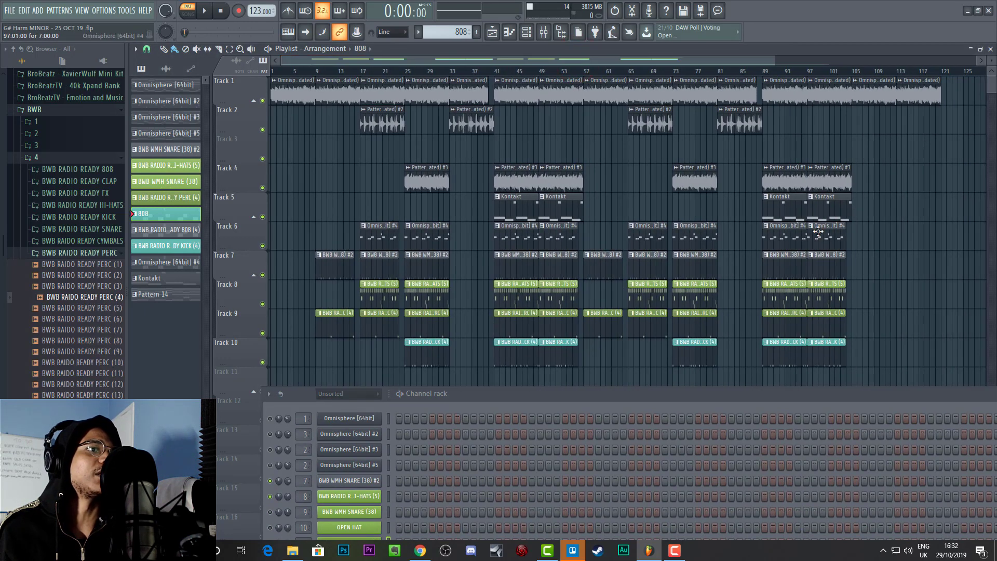
{"action": "left_click_drag", "start_coordinate": [764, 400], "coordinate": [777, 220]}
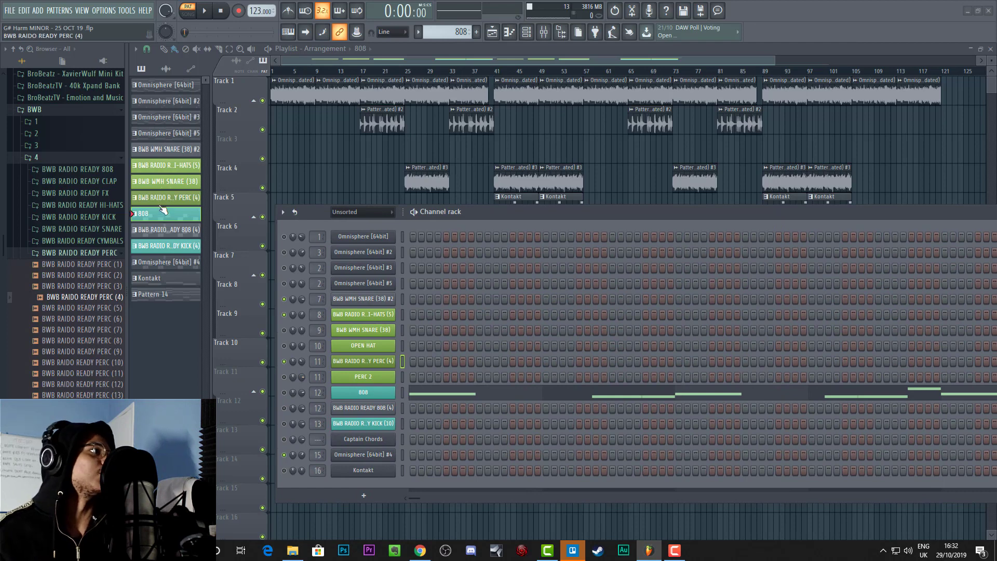
Step: Switch to the BWB RADIO READY KICK (4) pattern, unmute the BWB RADIO READY KICK (10) channel, and play its steps
{"action": "left_click", "coordinate": [167, 249]}
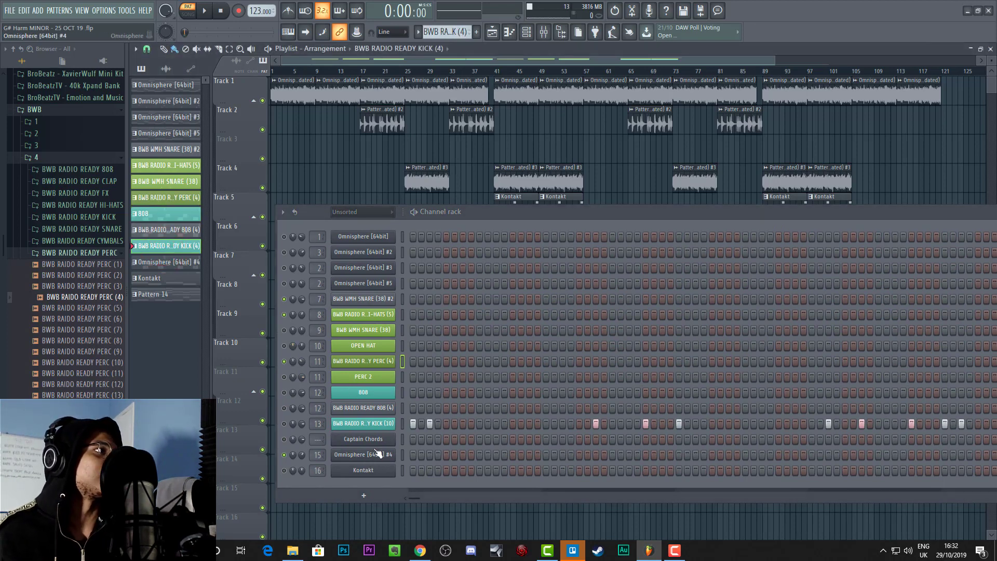
{"action": "left_click_drag", "start_coordinate": [495, 214], "coordinate": [500, 185]}
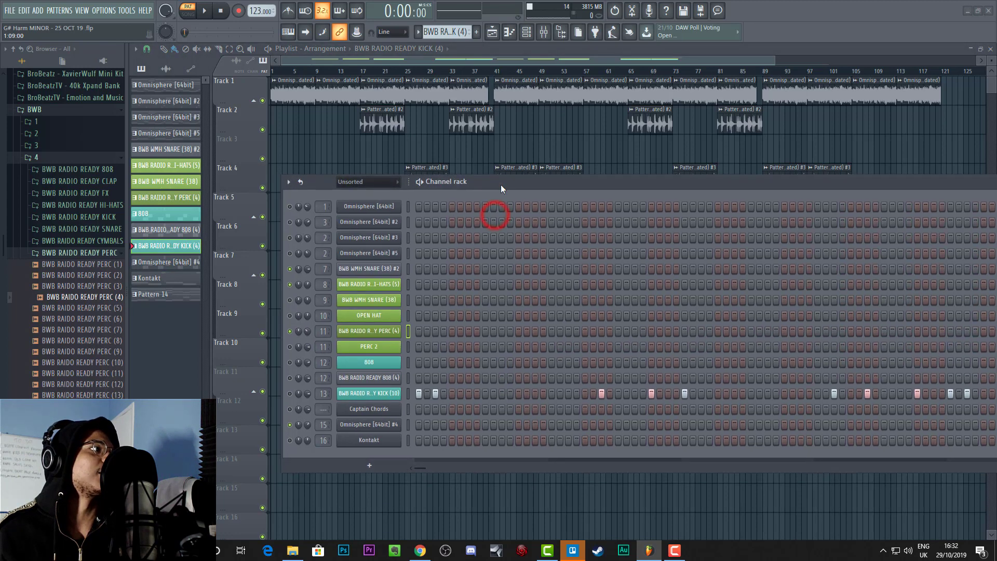
{"action": "left_click", "coordinate": [290, 393]}
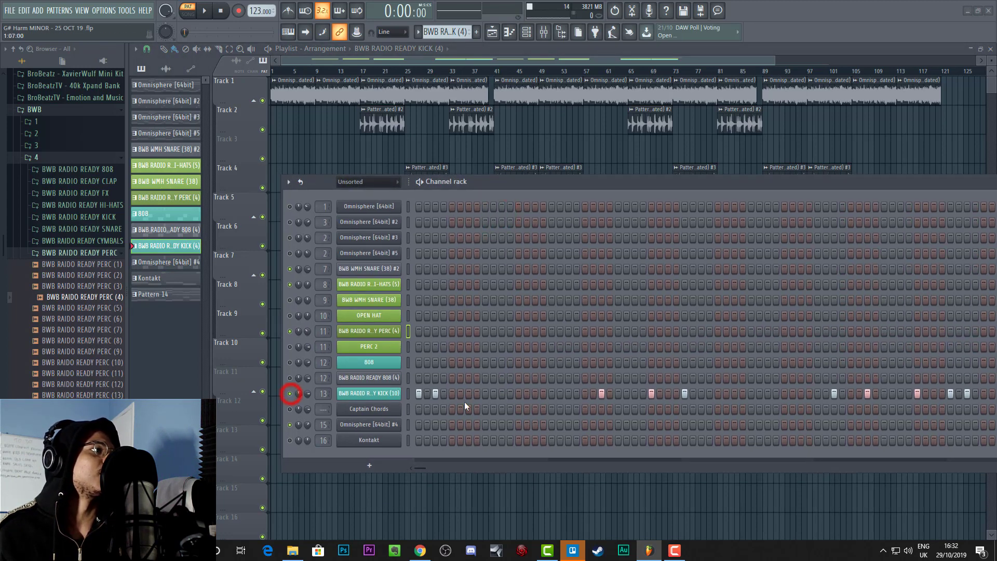
{"action": "key", "text": "space"}
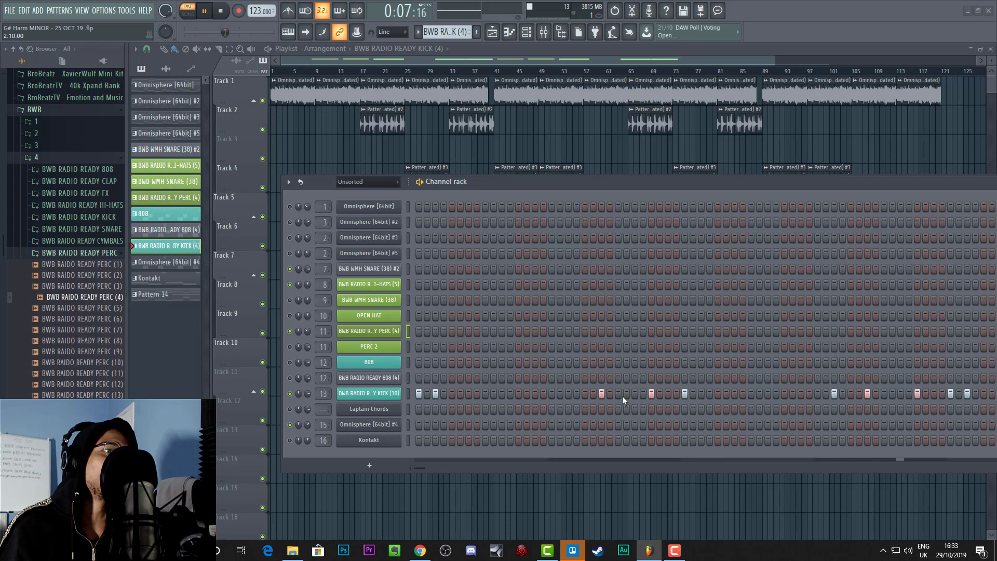
{"action": "left_click_drag", "start_coordinate": [829, 182], "coordinate": [735, 244]}
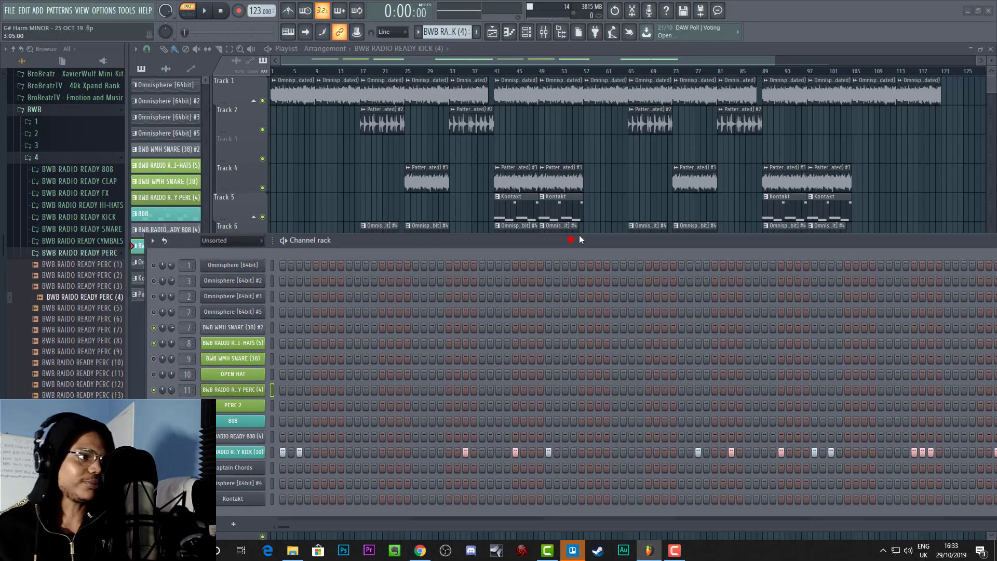
{"action": "left_click_drag", "start_coordinate": [578, 234], "coordinate": [604, 219]}
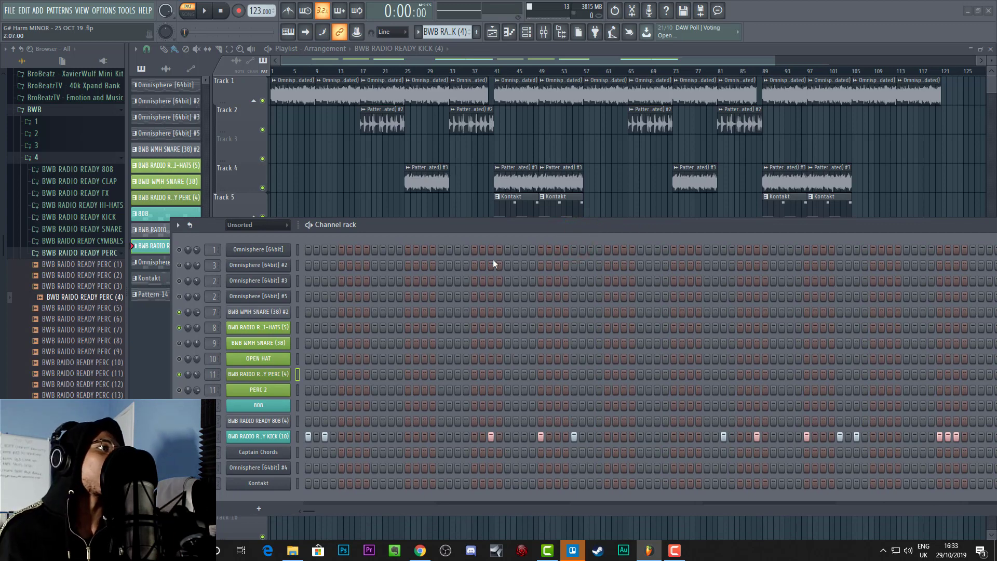
{"action": "left_click_drag", "start_coordinate": [501, 230], "coordinate": [565, 243]}
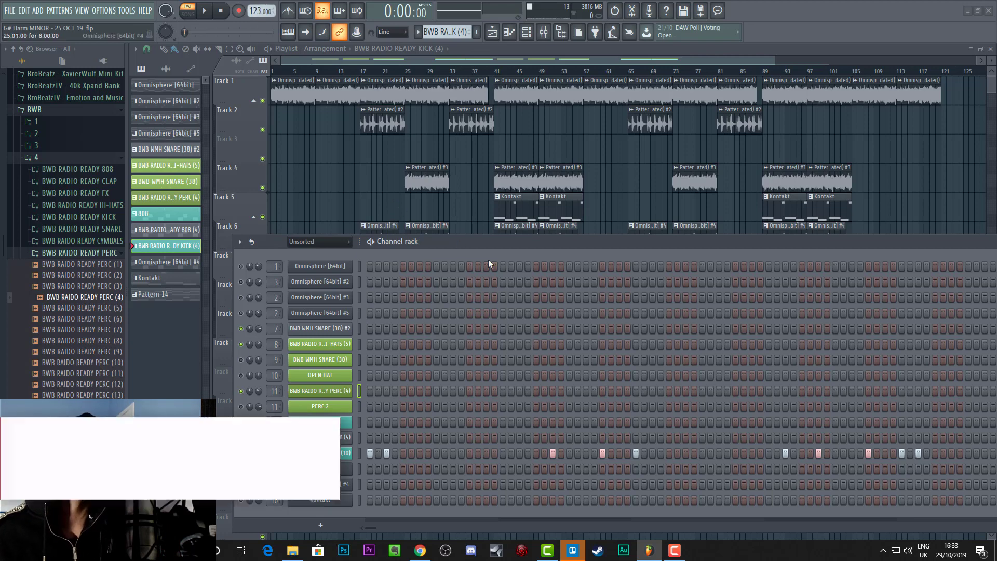
{"action": "left_click_drag", "start_coordinate": [456, 244], "coordinate": [475, 249]}
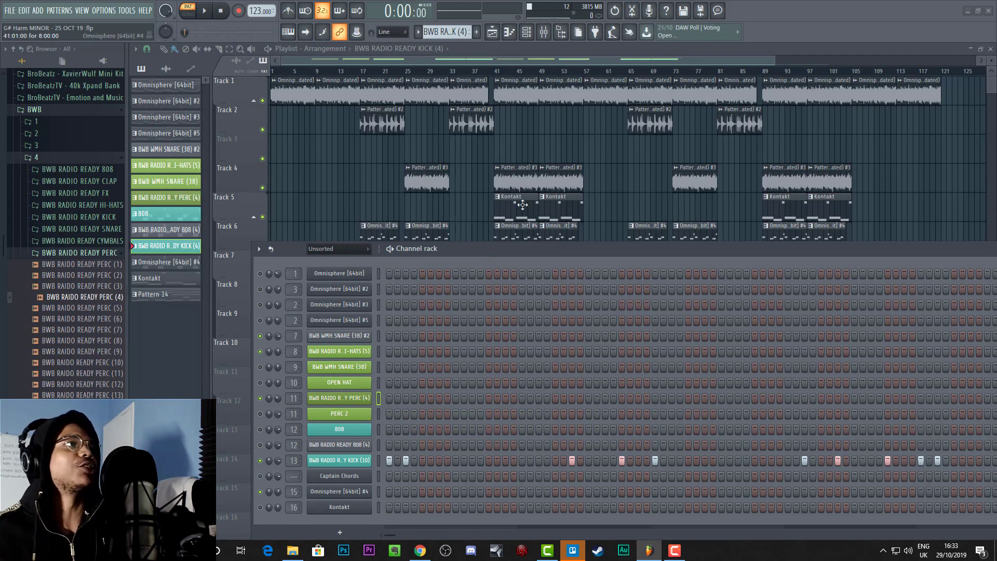
Step: Set playback to the song from bar 1 and show the full arrangement with the channel rack out of the way
{"action": "left_click_drag", "start_coordinate": [487, 249], "coordinate": [698, 371]}
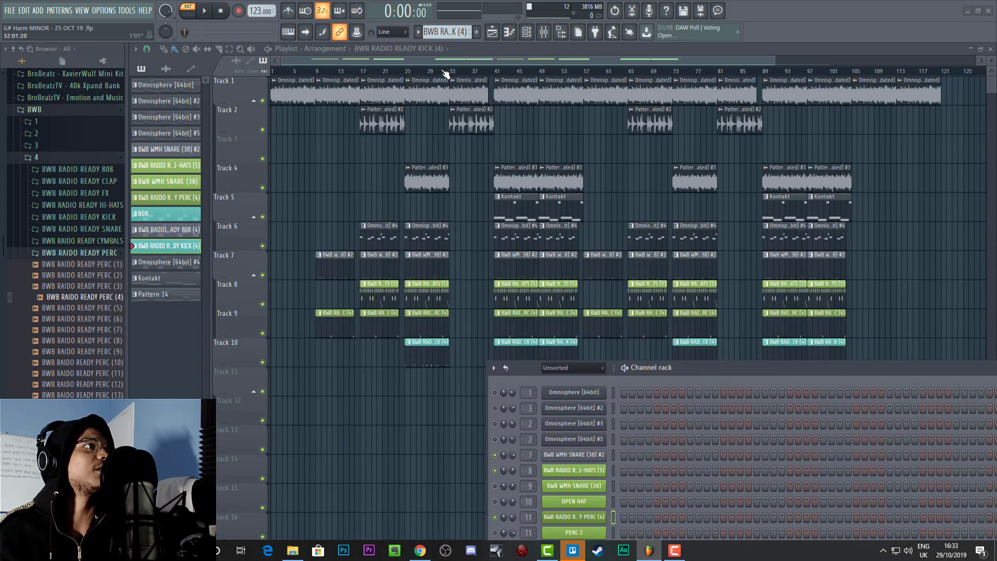
{"action": "left_click", "coordinate": [273, 72]}
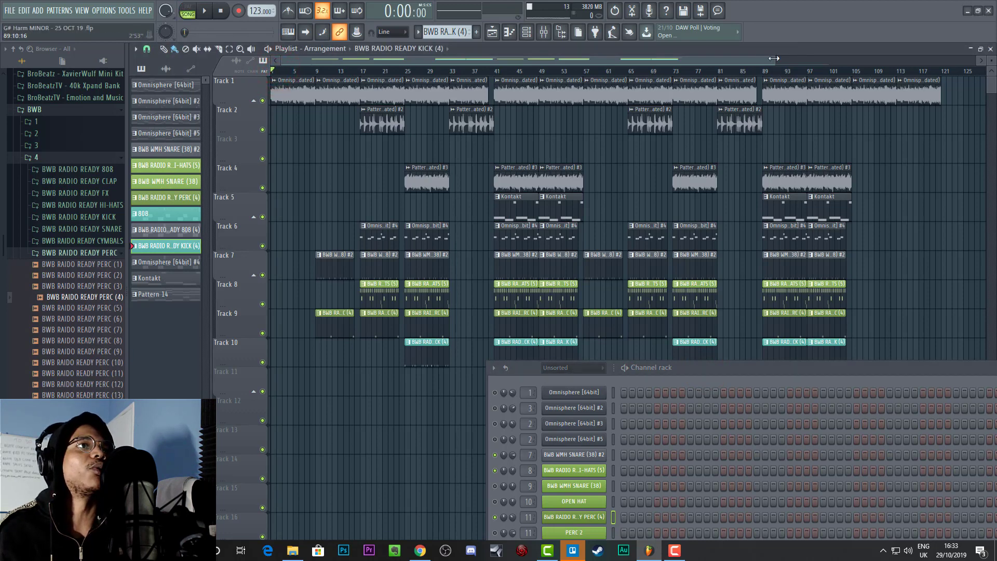
{"action": "left_click_drag", "start_coordinate": [773, 58], "coordinate": [883, 58]}
{"action": "left_click_drag", "start_coordinate": [819, 371], "coordinate": [996, 344]}
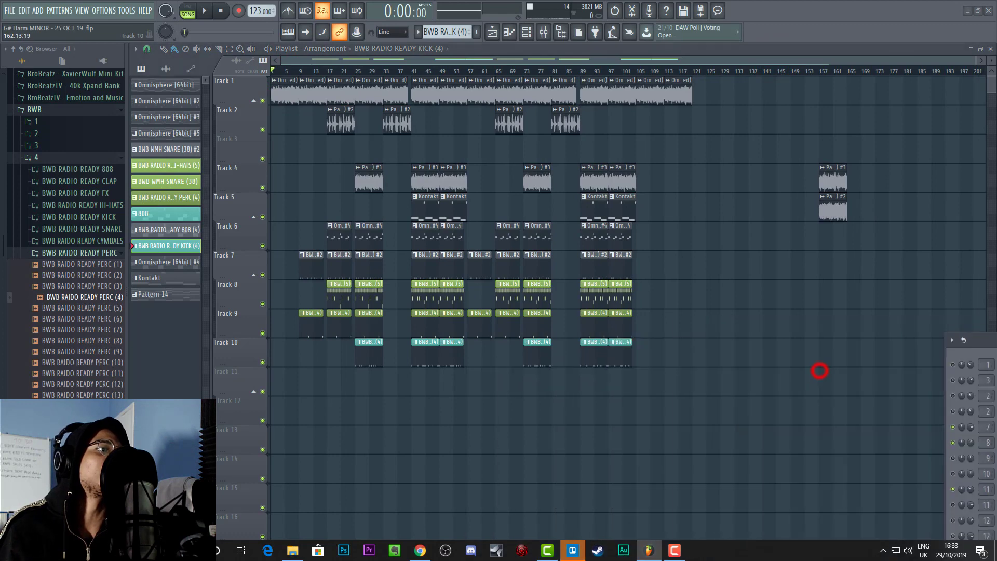
Step: Move the long MASTER TRACK - Volume automation clip up to Track 23 so it starts at bar 1
{"action": "scroll", "coordinate": [781, 298], "scroll_direction": "down", "scroll_amount": 6}
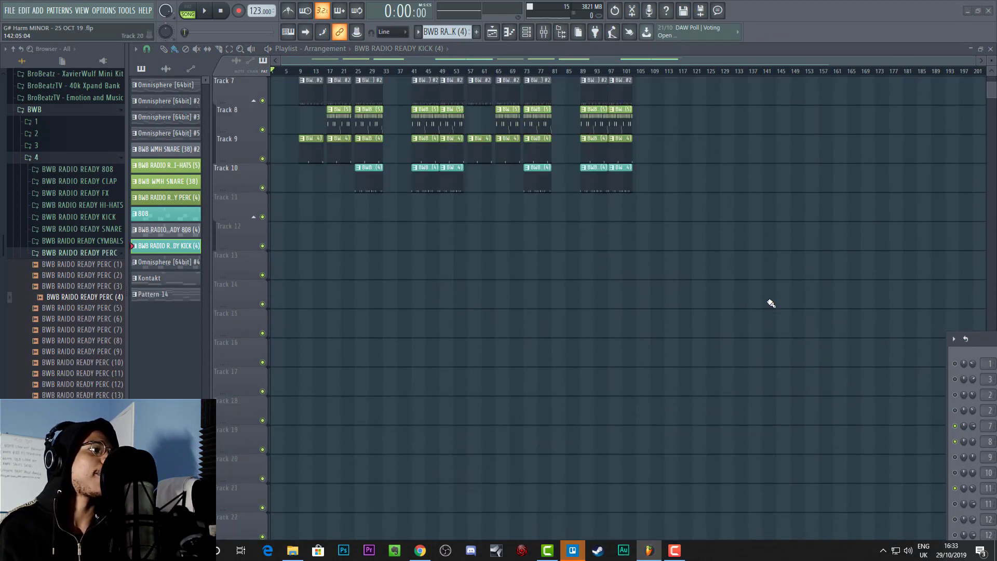
{"action": "scroll", "coordinate": [770, 303], "scroll_direction": "down", "scroll_amount": 4}
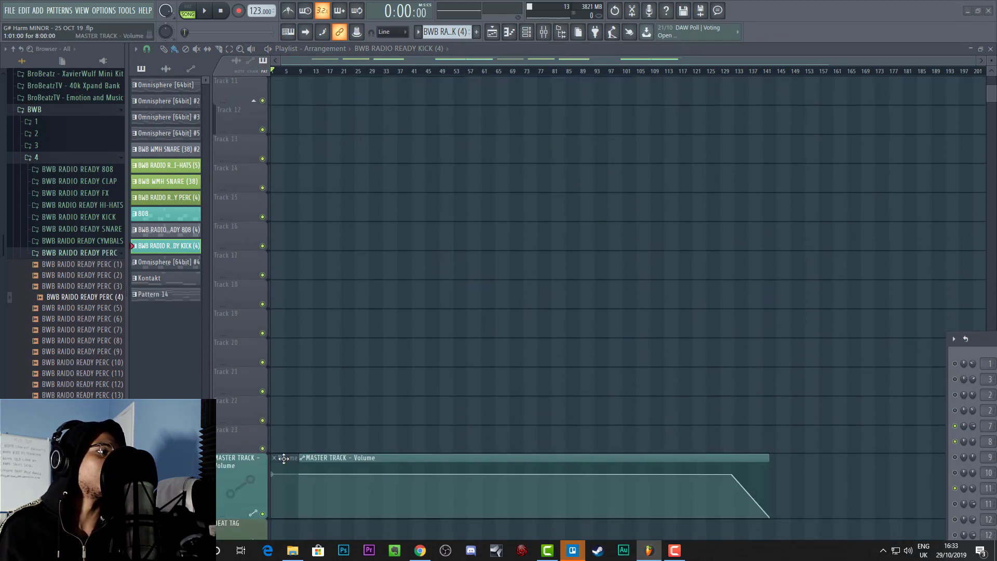
{"action": "mouse_move", "coordinate": [283, 458]}
{"action": "left_mouse_down"}
{"action": "mouse_move", "coordinate": [280, 396]}
{"action": "mouse_move", "coordinate": [287, 458]}
{"action": "left_mouse_up"}
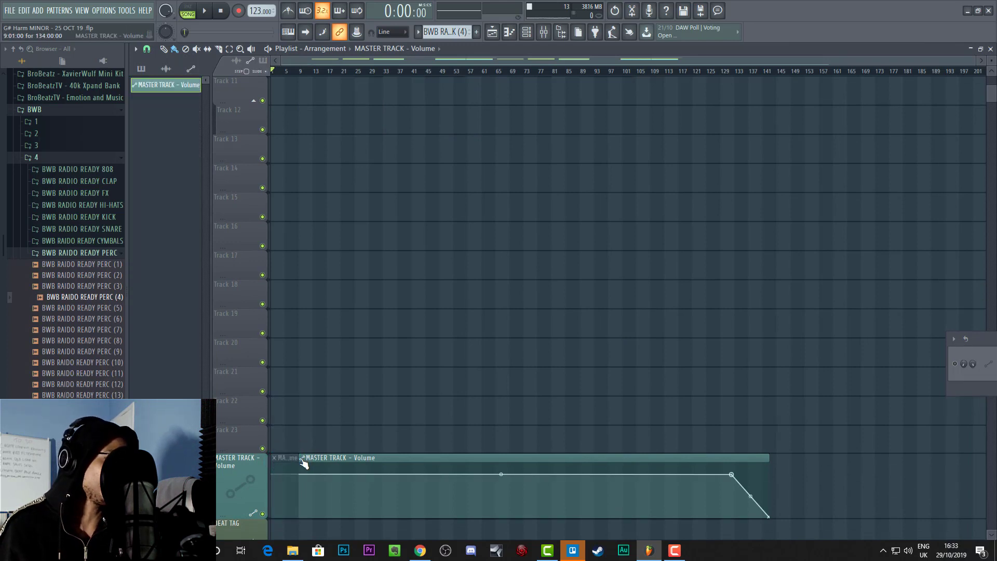
{"action": "mouse_move", "coordinate": [303, 464]}
{"action": "left_mouse_down"}
{"action": "mouse_move", "coordinate": [302, 438]}
{"action": "mouse_move", "coordinate": [272, 430]}
{"action": "left_mouse_up"}
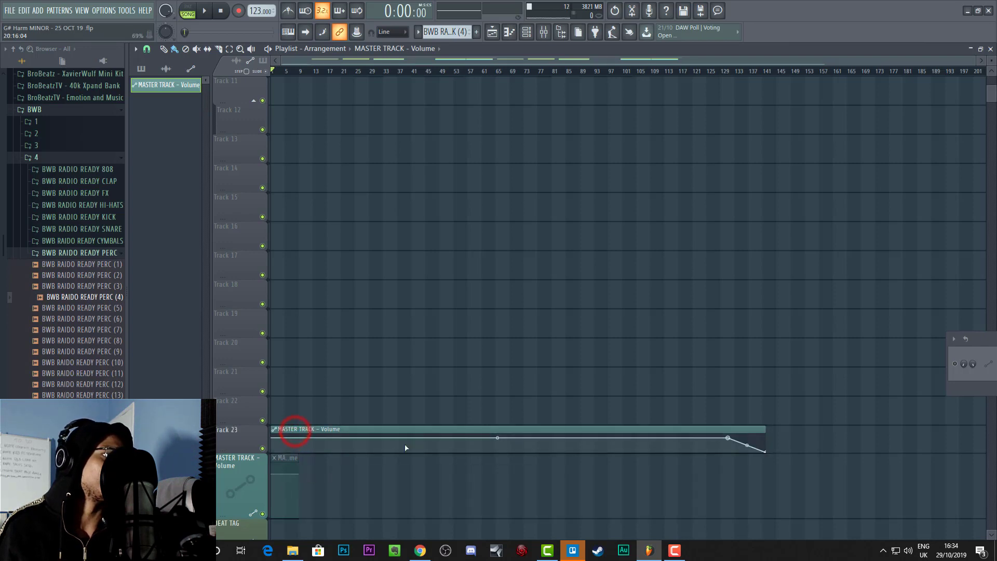
{"action": "left_click_drag", "start_coordinate": [374, 430], "coordinate": [396, 419]}
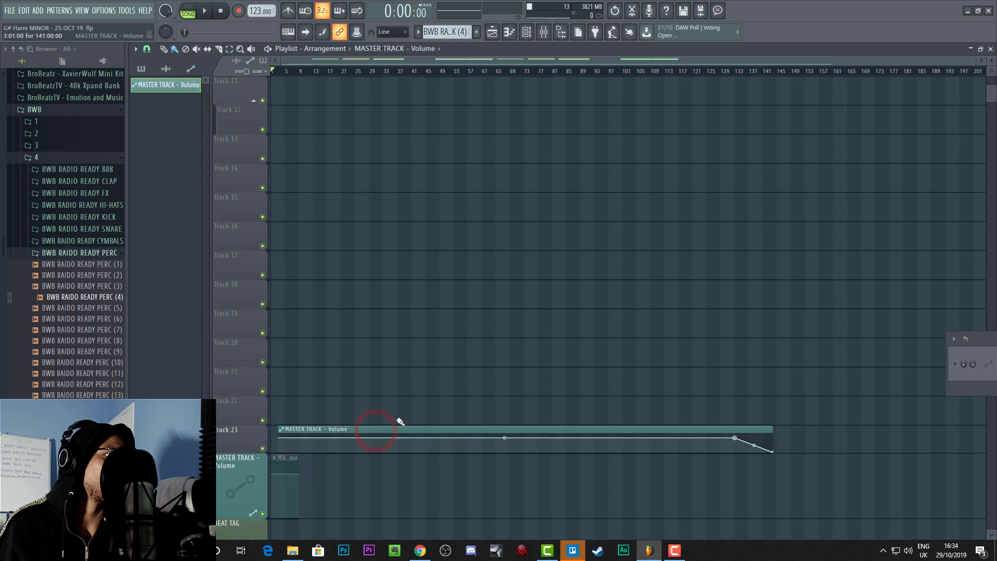
{"action": "scroll", "coordinate": [422, 390], "scroll_direction": "up", "scroll_amount": 3}
{"action": "scroll", "coordinate": [421, 392], "scroll_direction": "up", "scroll_amount": 3}
{"action": "scroll", "coordinate": [420, 394], "scroll_direction": "down", "scroll_amount": 8}
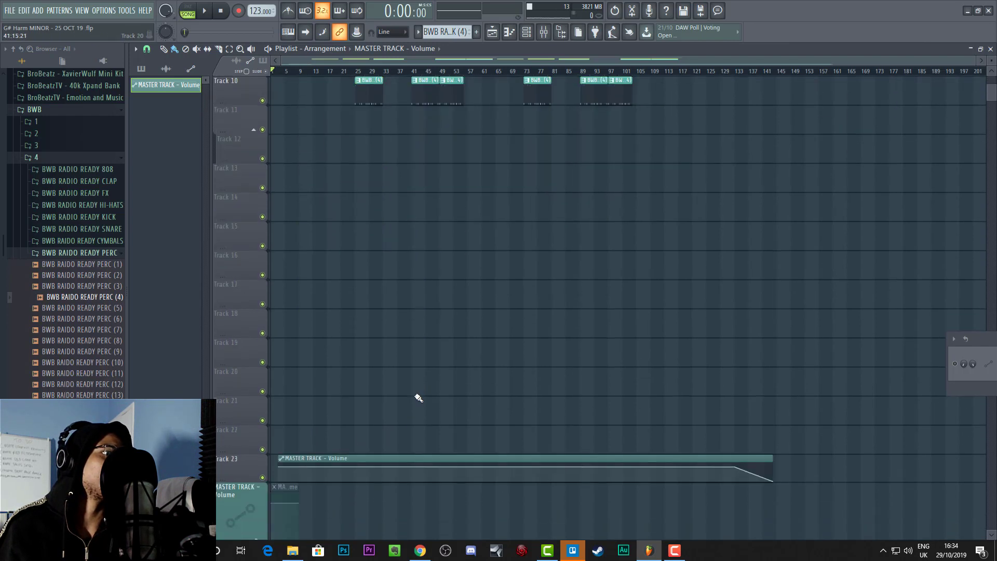
{"action": "left_click_drag", "start_coordinate": [519, 254], "coordinate": [511, 255]}
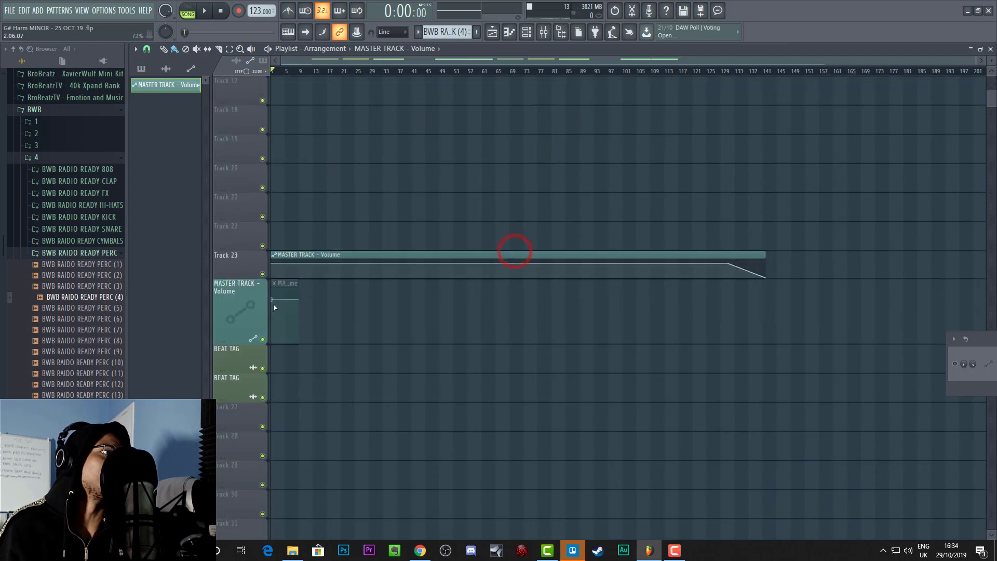
Step: Delete the short muted volume clip at bar 1 and move the long automation clip back onto the MASTER TRACK - Volume track
{"action": "right_click", "coordinate": [285, 285]}
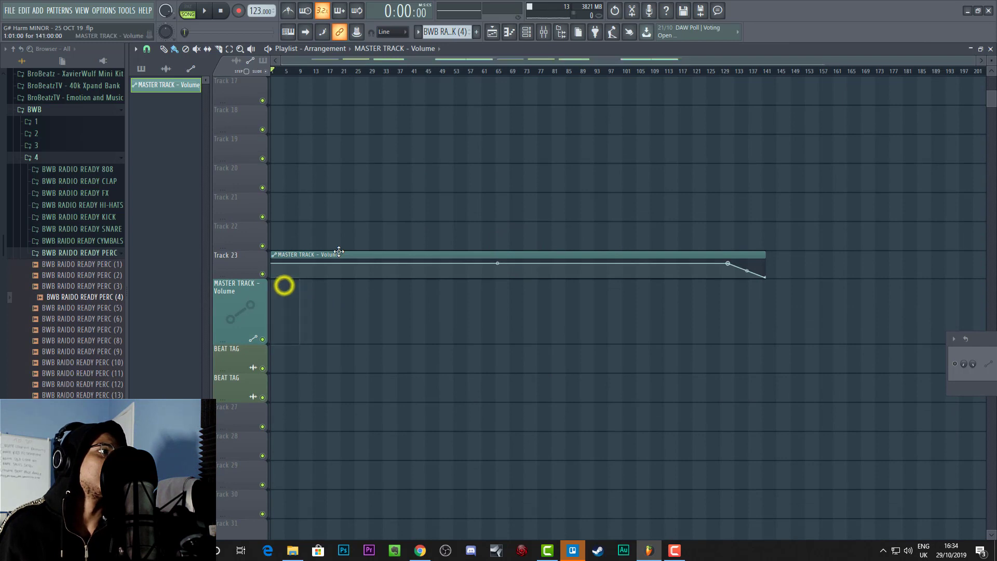
{"action": "left_click_drag", "start_coordinate": [337, 255], "coordinate": [334, 282]}
{"action": "scroll", "coordinate": [410, 280], "scroll_direction": "up", "scroll_amount": 8}
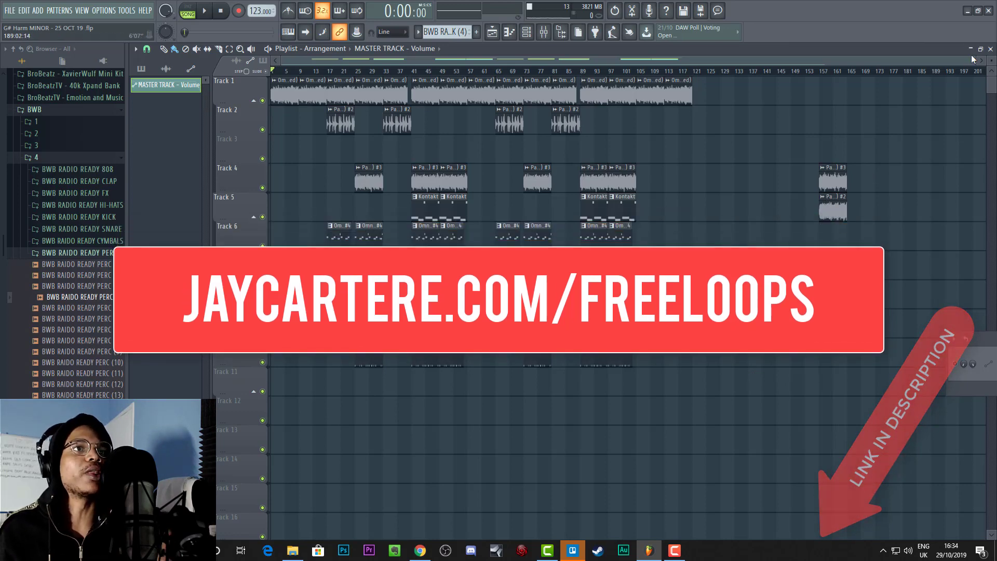
Step: Unmute all the channels from the channel rack and briefly play the song from the start
{"action": "left_click_drag", "start_coordinate": [974, 60], "coordinate": [860, 72]}
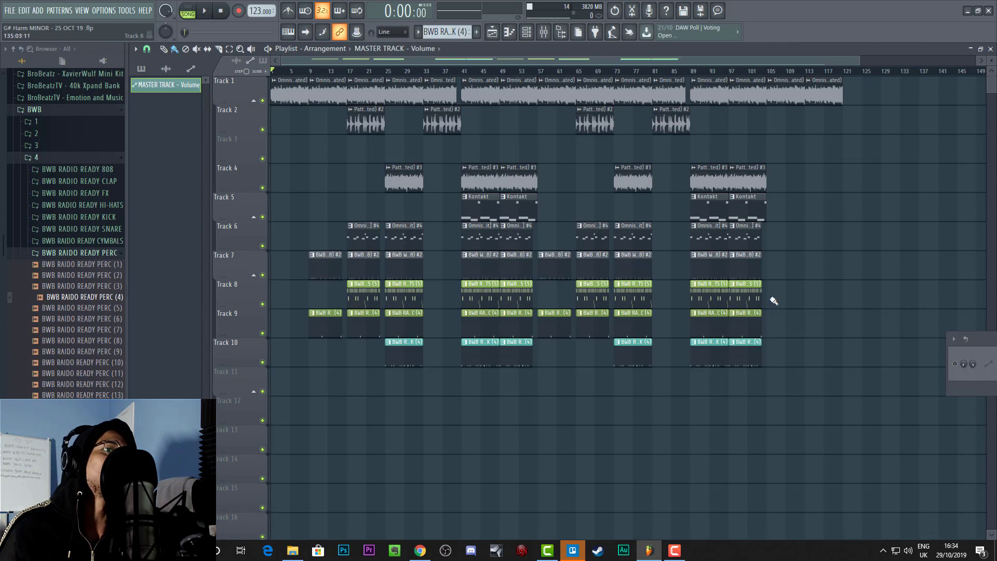
{"action": "left_click_drag", "start_coordinate": [989, 339], "coordinate": [349, 342]}
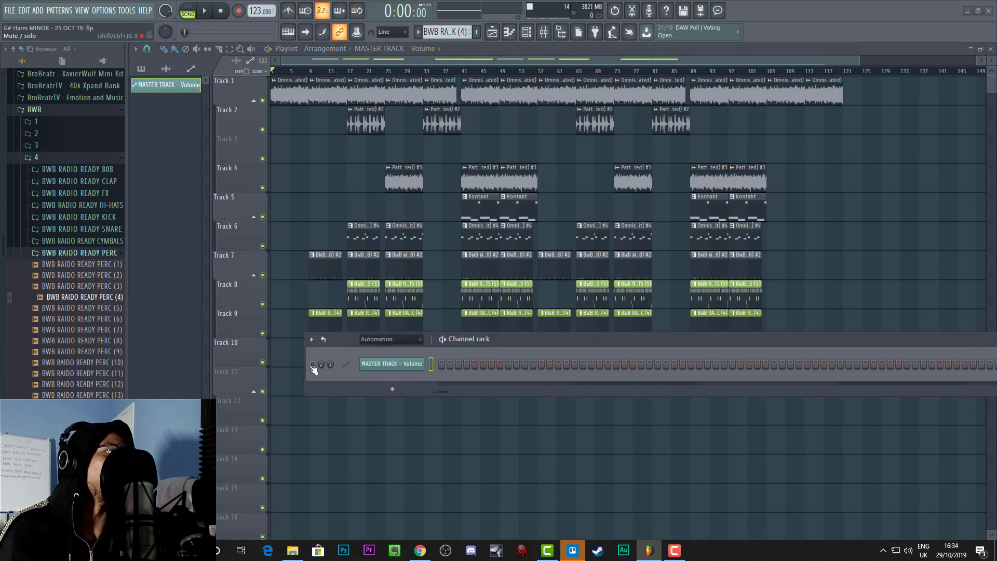
{"action": "right_click", "coordinate": [311, 366]}
{"action": "left_click", "coordinate": [318, 371]}
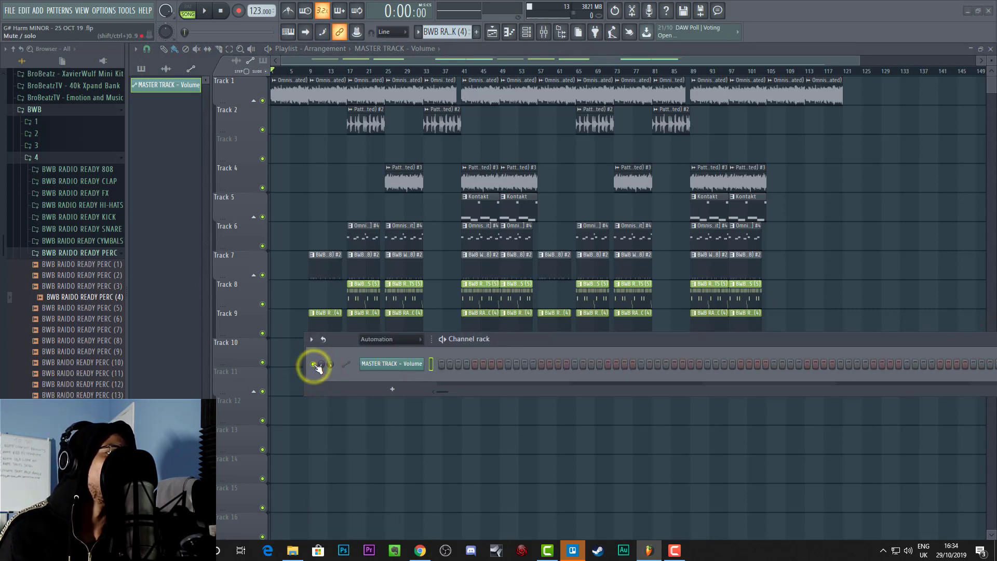
{"action": "right_click", "coordinate": [315, 366]}
{"action": "left_click", "coordinate": [314, 372]}
{"action": "key", "text": "space"}
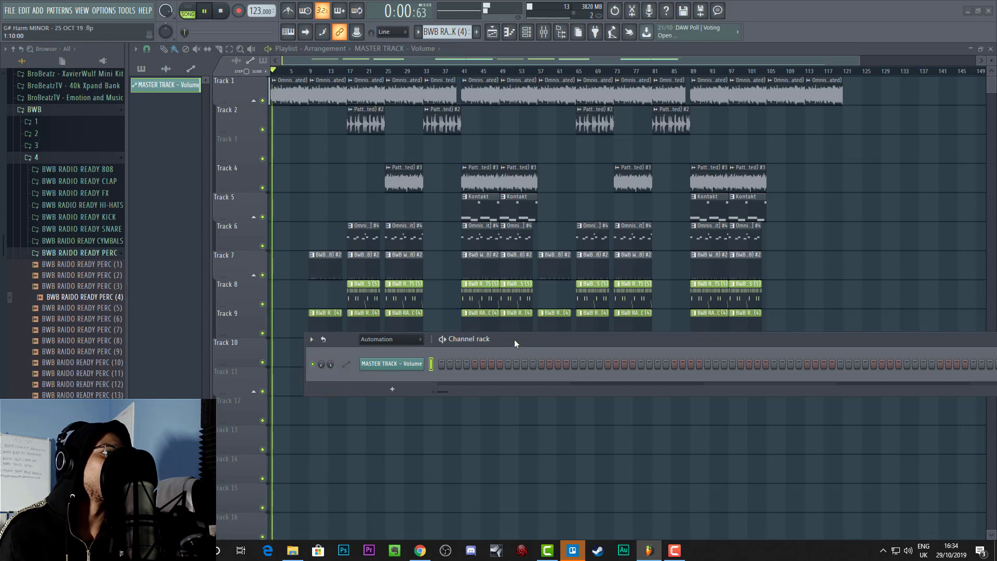
{"action": "key", "text": "space"}
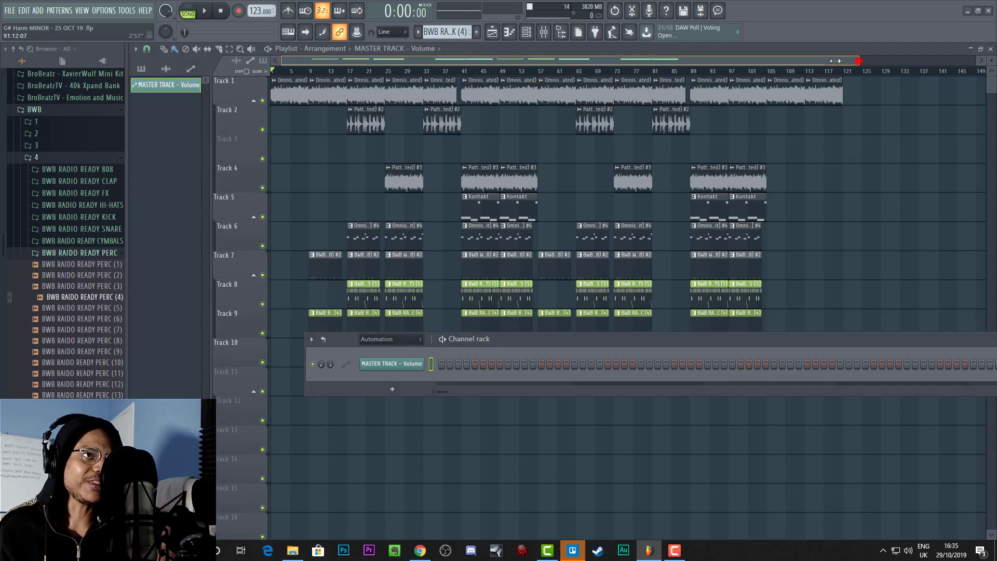
Step: Enlarge the playlist clips, show the Omnisphere [64bit] pattern in the channel rack, and start playing the song from bar 1
{"action": "scroll", "coordinate": [857, 61], "scroll_direction": "up", "scroll_amount": 2}
{"action": "scroll", "coordinate": [445, 32], "scroll_direction": "up", "scroll_amount": 8}
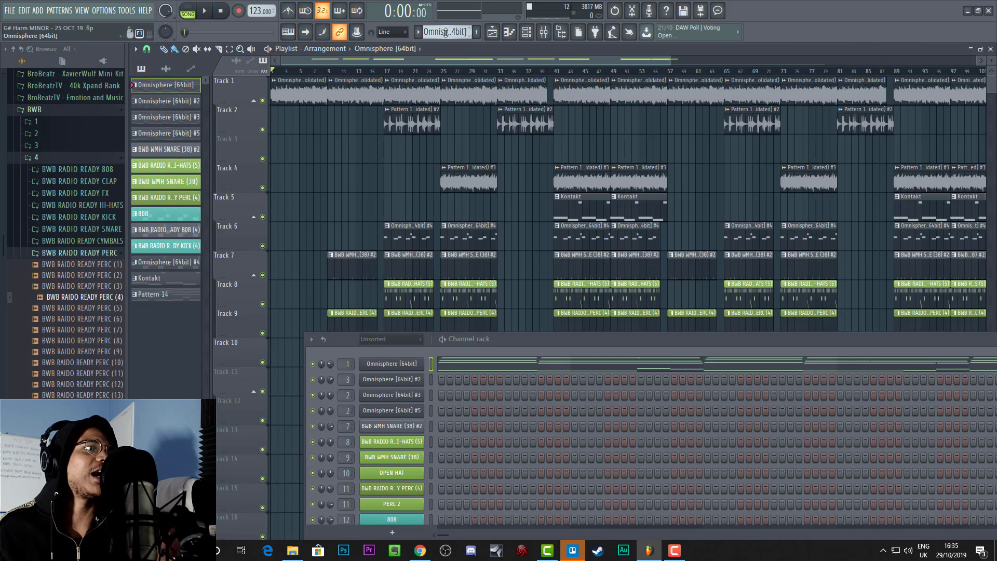
{"action": "left_click_drag", "start_coordinate": [535, 338], "coordinate": [520, 253]}
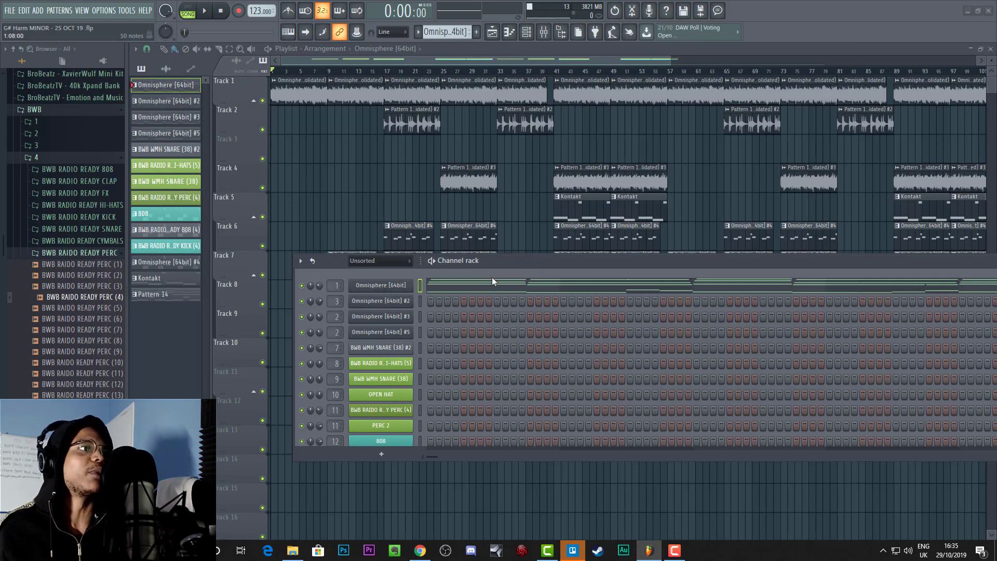
{"action": "left_click_drag", "start_coordinate": [503, 260], "coordinate": [552, 302]}
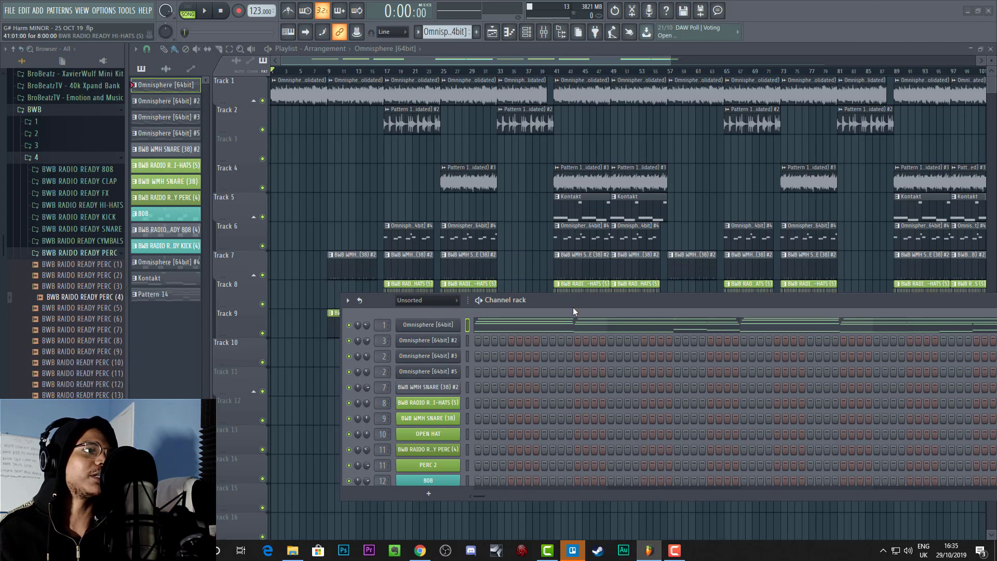
{"action": "left_click_drag", "start_coordinate": [577, 301], "coordinate": [573, 311]}
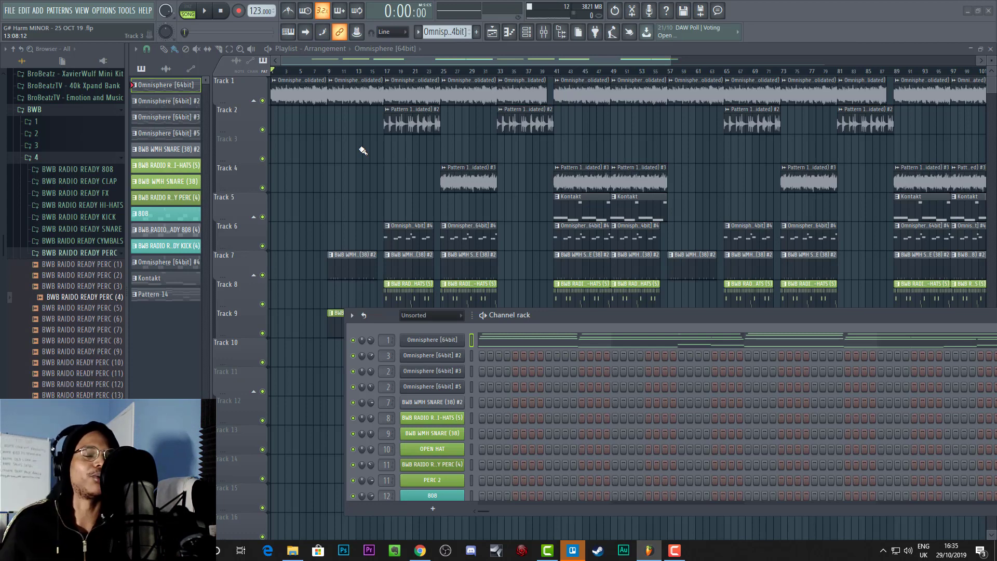
{"action": "key", "text": "space"}
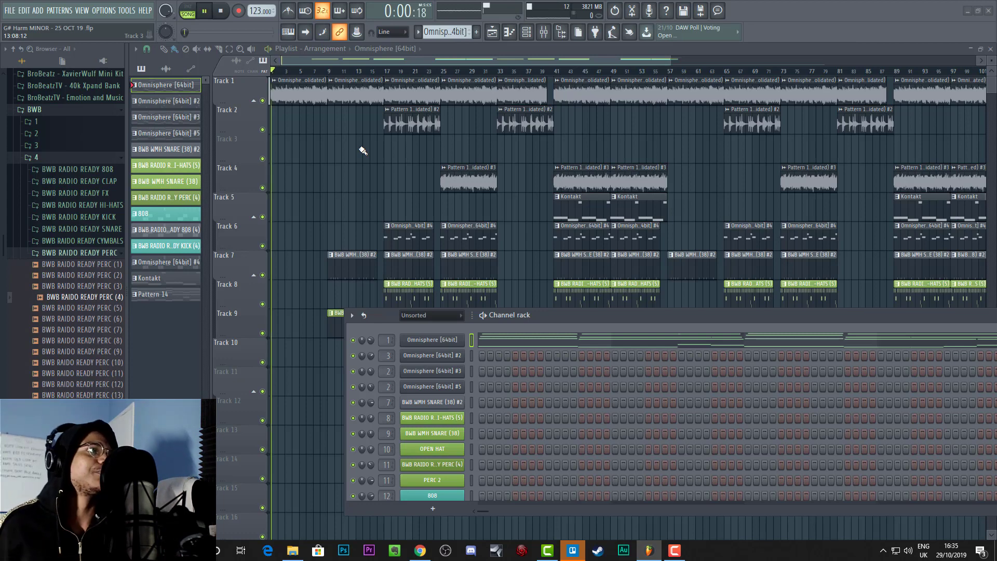